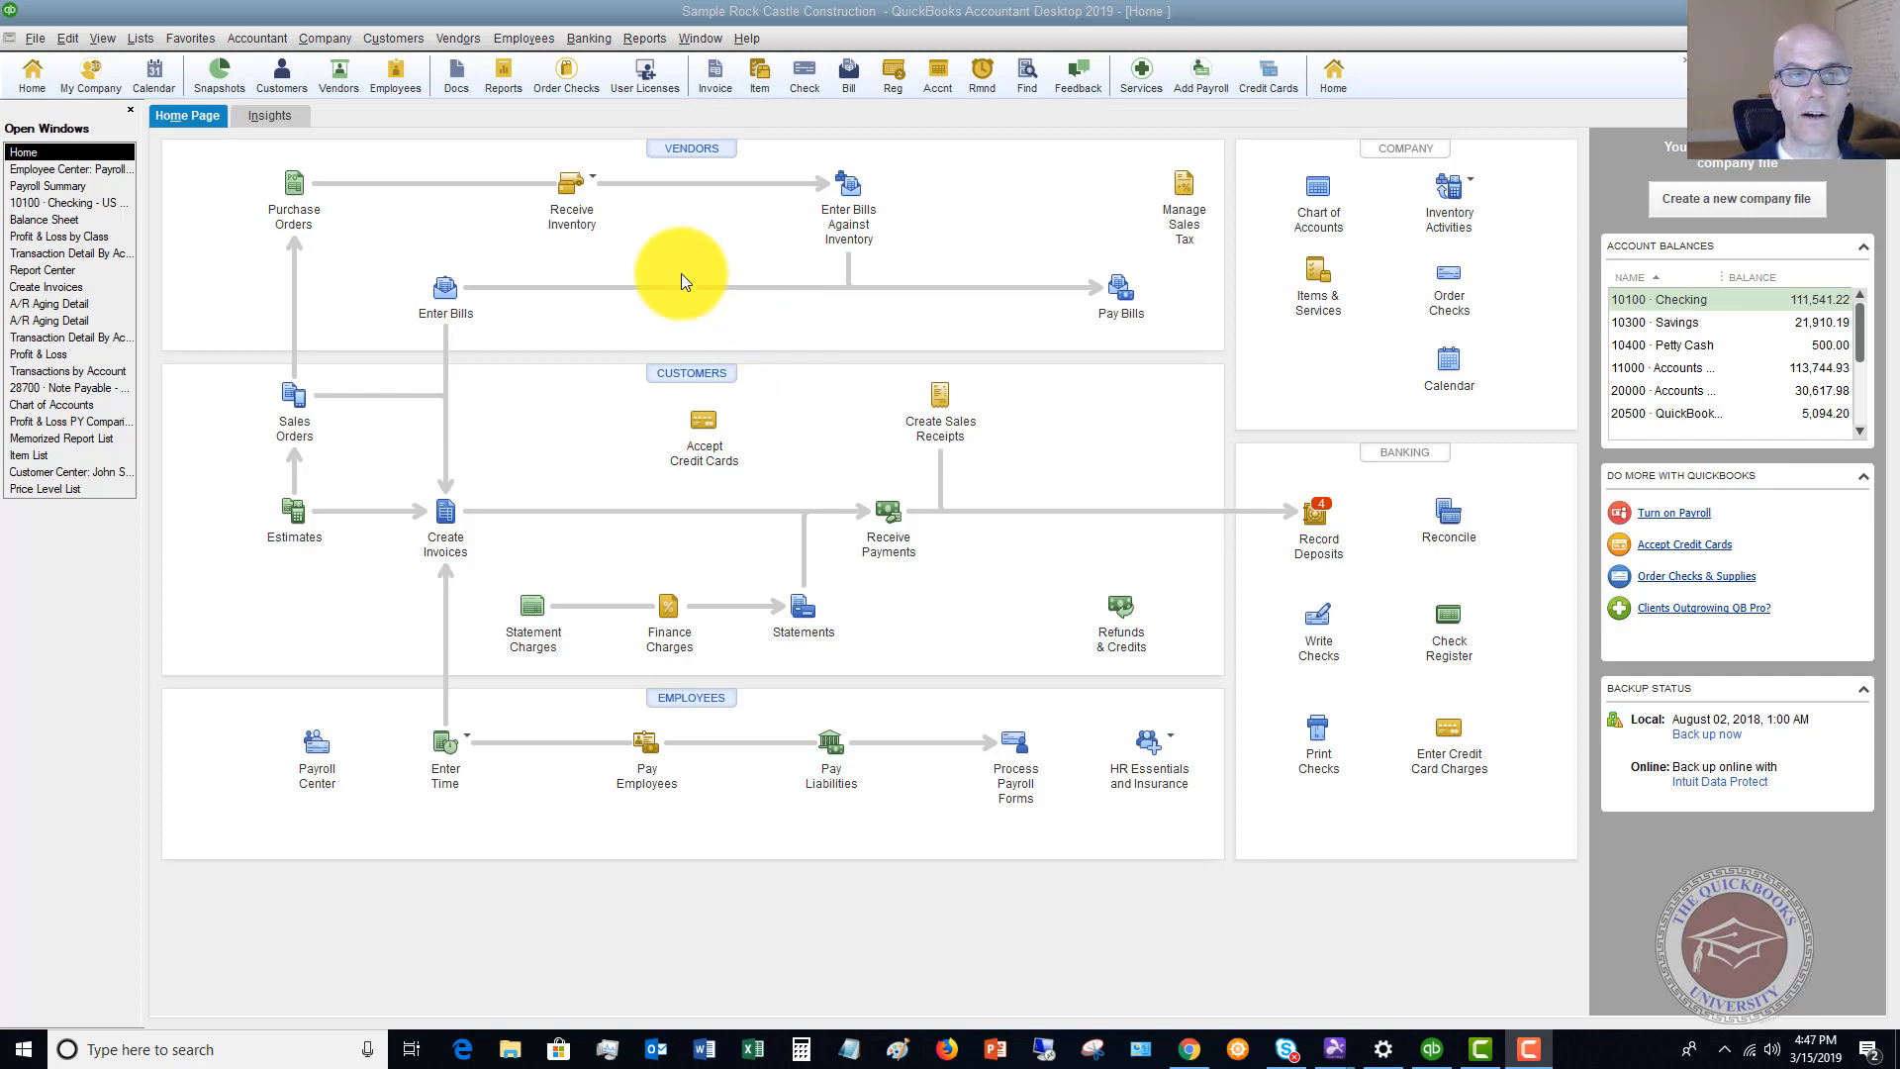
- Start a general journal entry and debit 22,500.00 to the 15100 Vehicles account on the first line
click(324, 39)
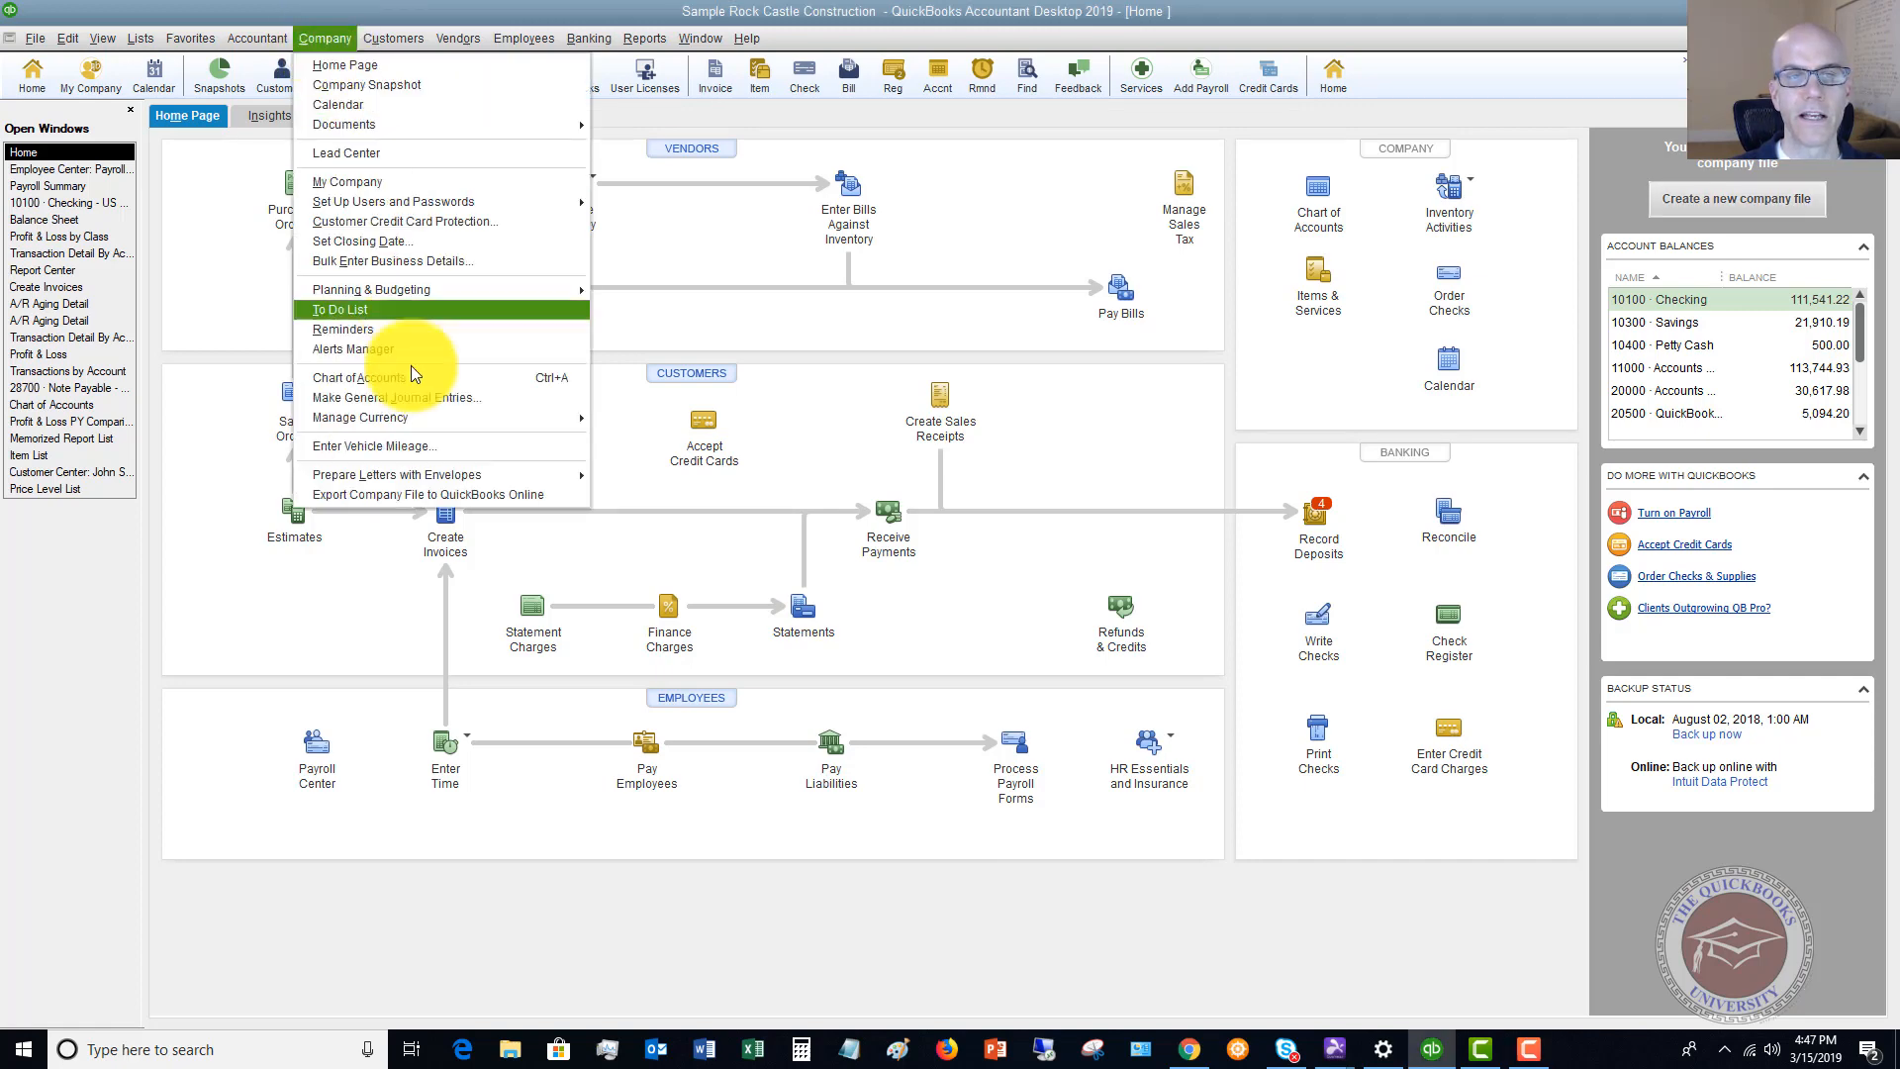
click(413, 396)
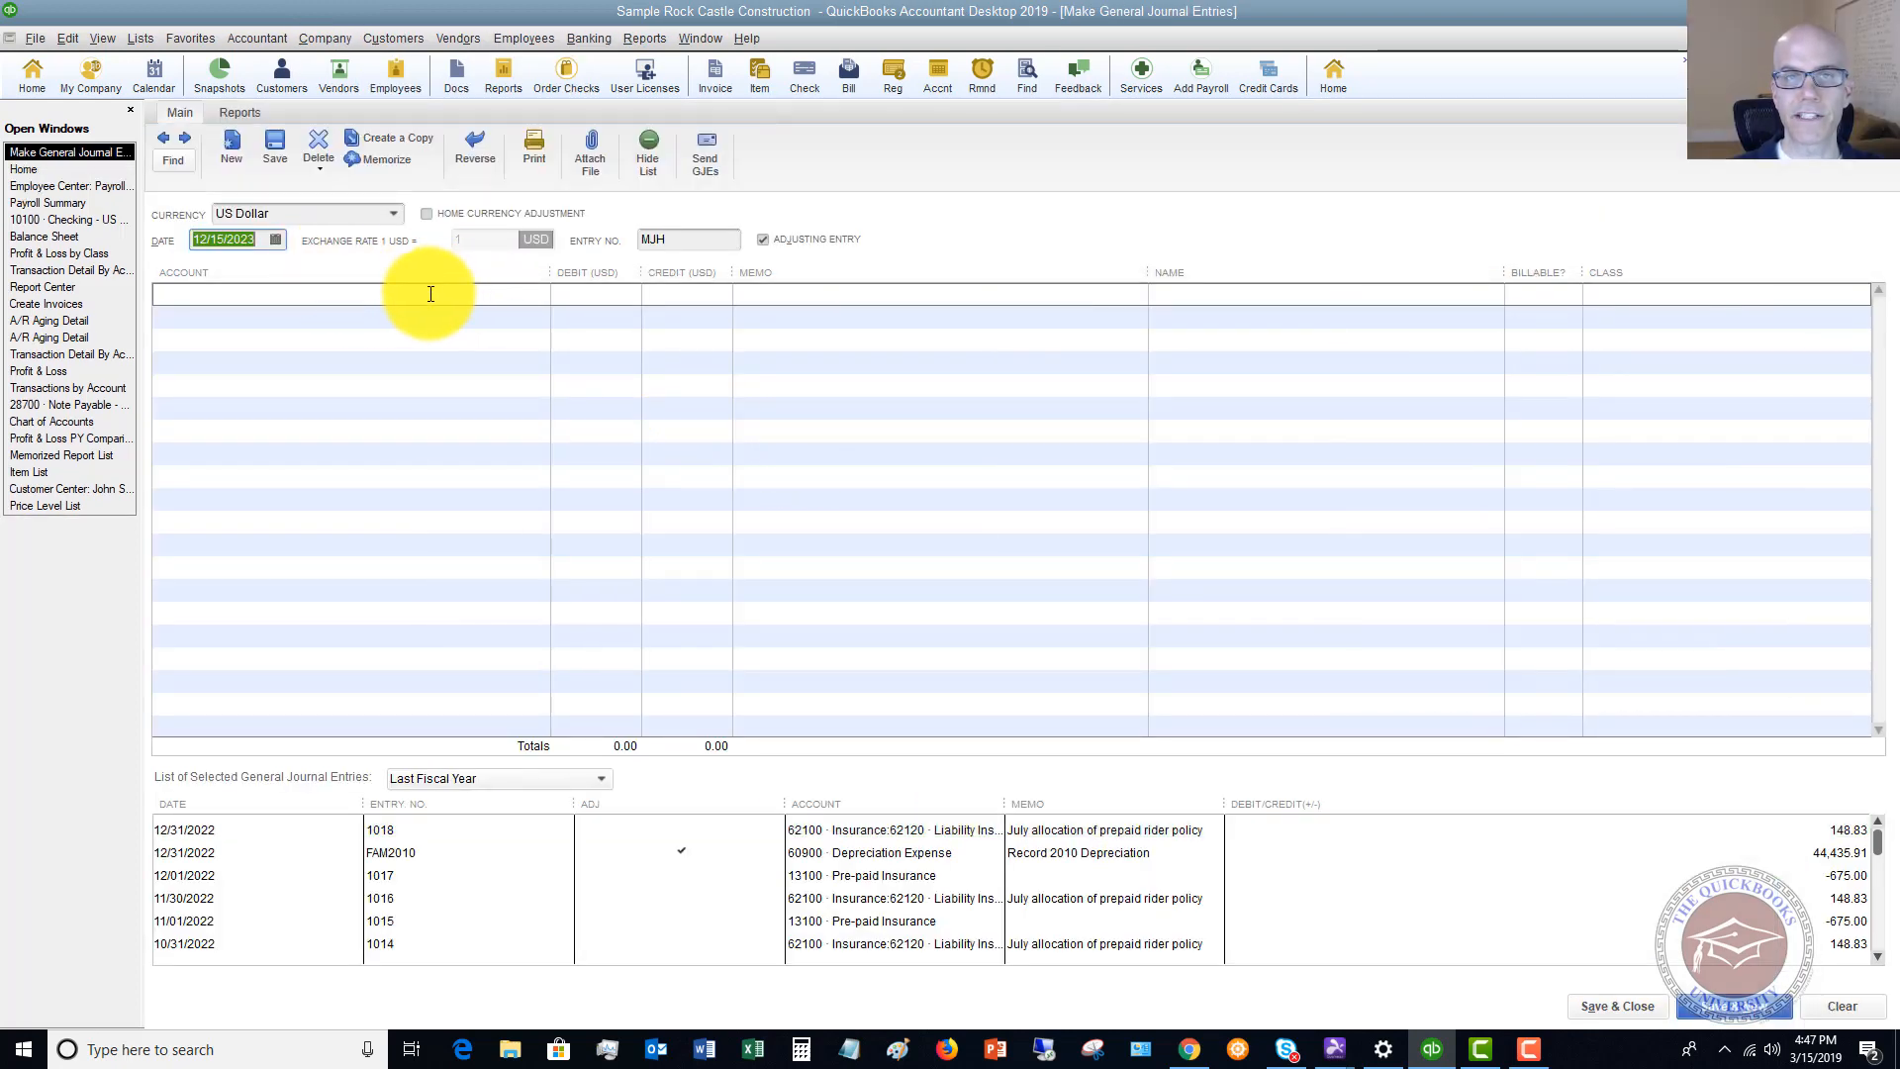
click(411, 295)
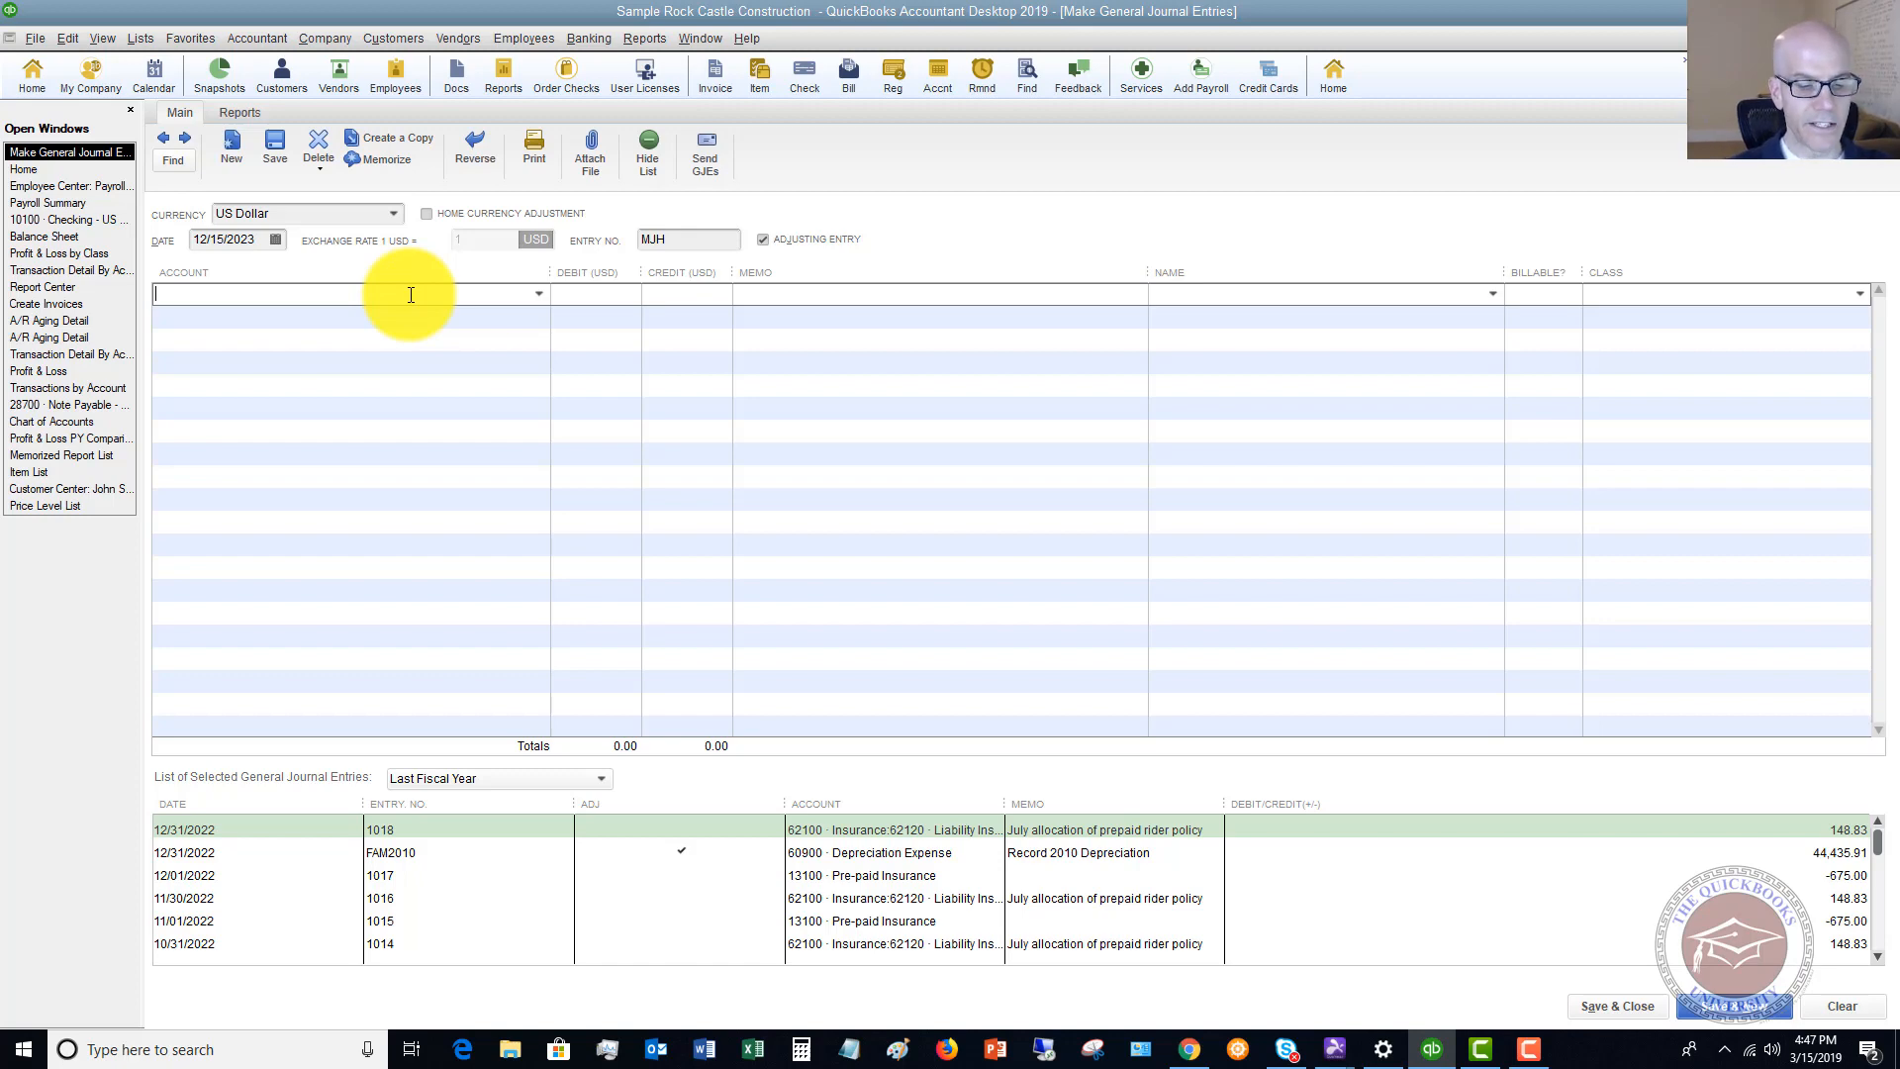
click(540, 295)
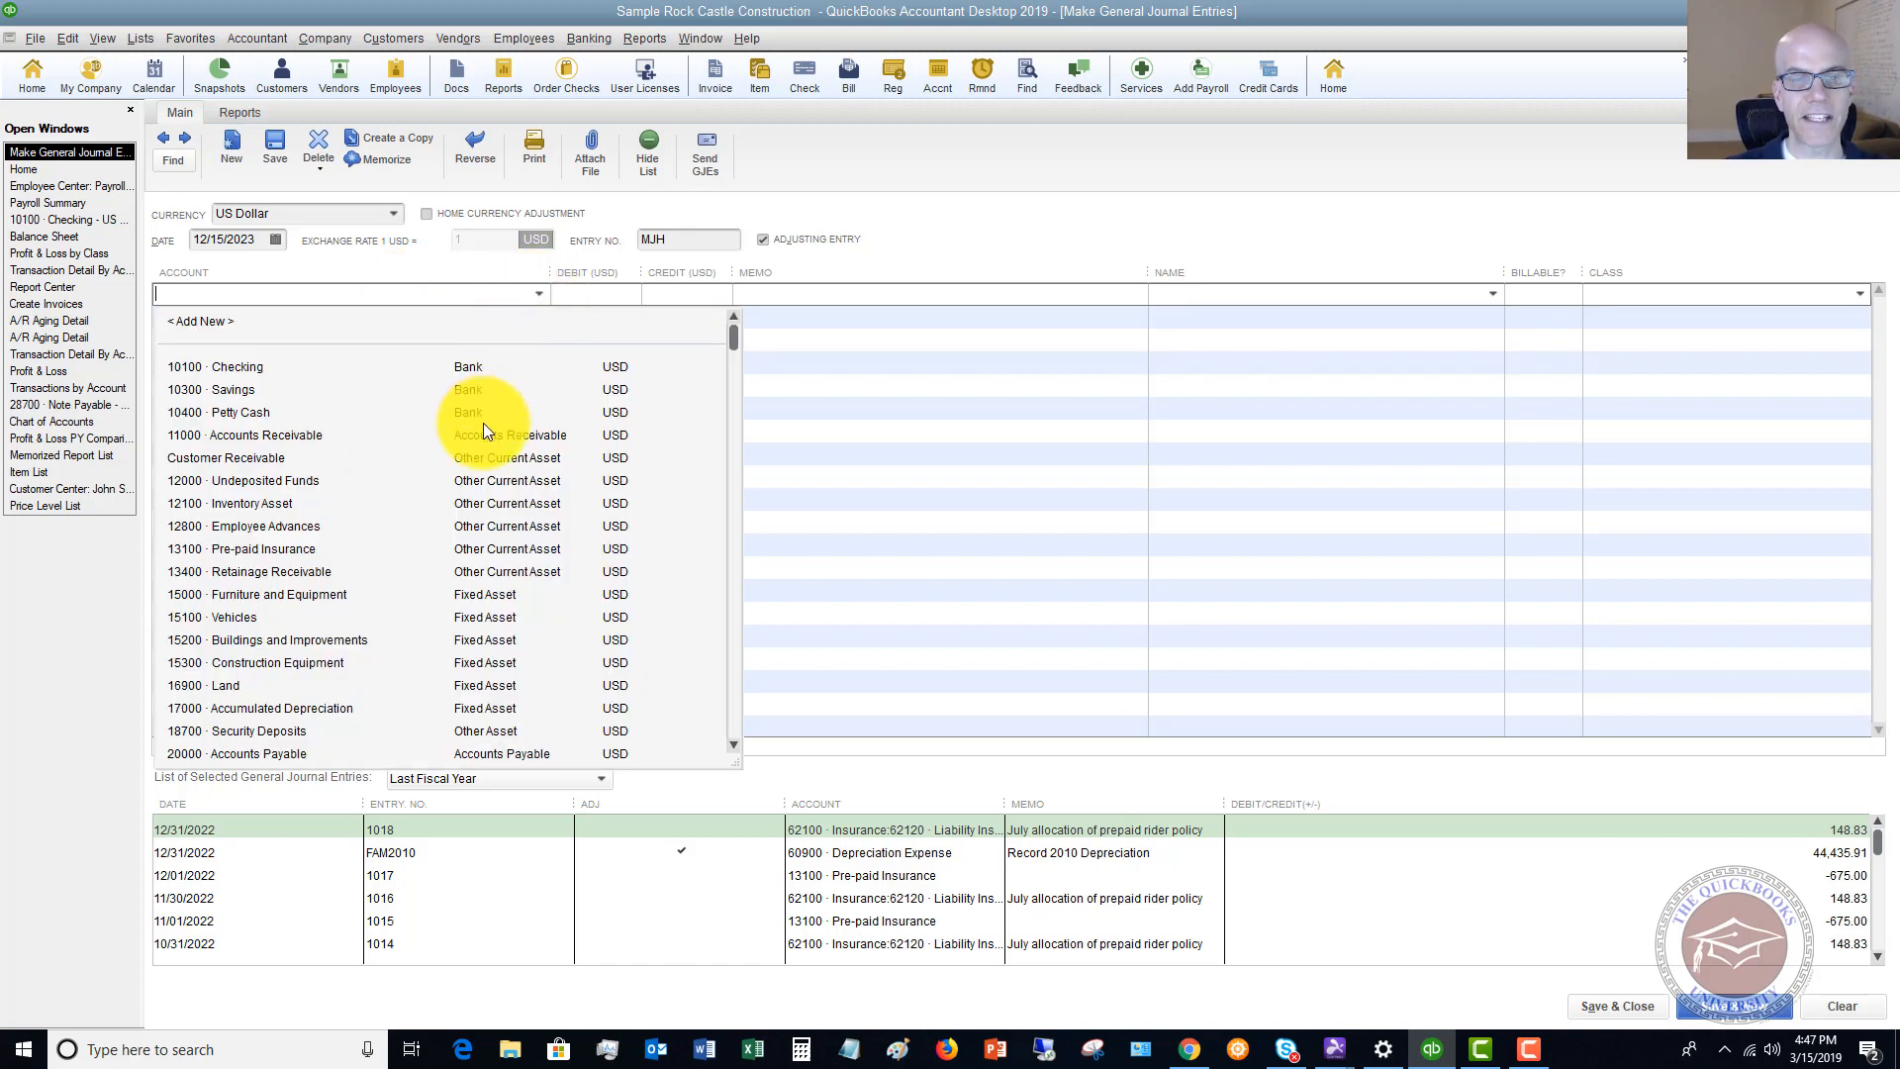
click(231, 621)
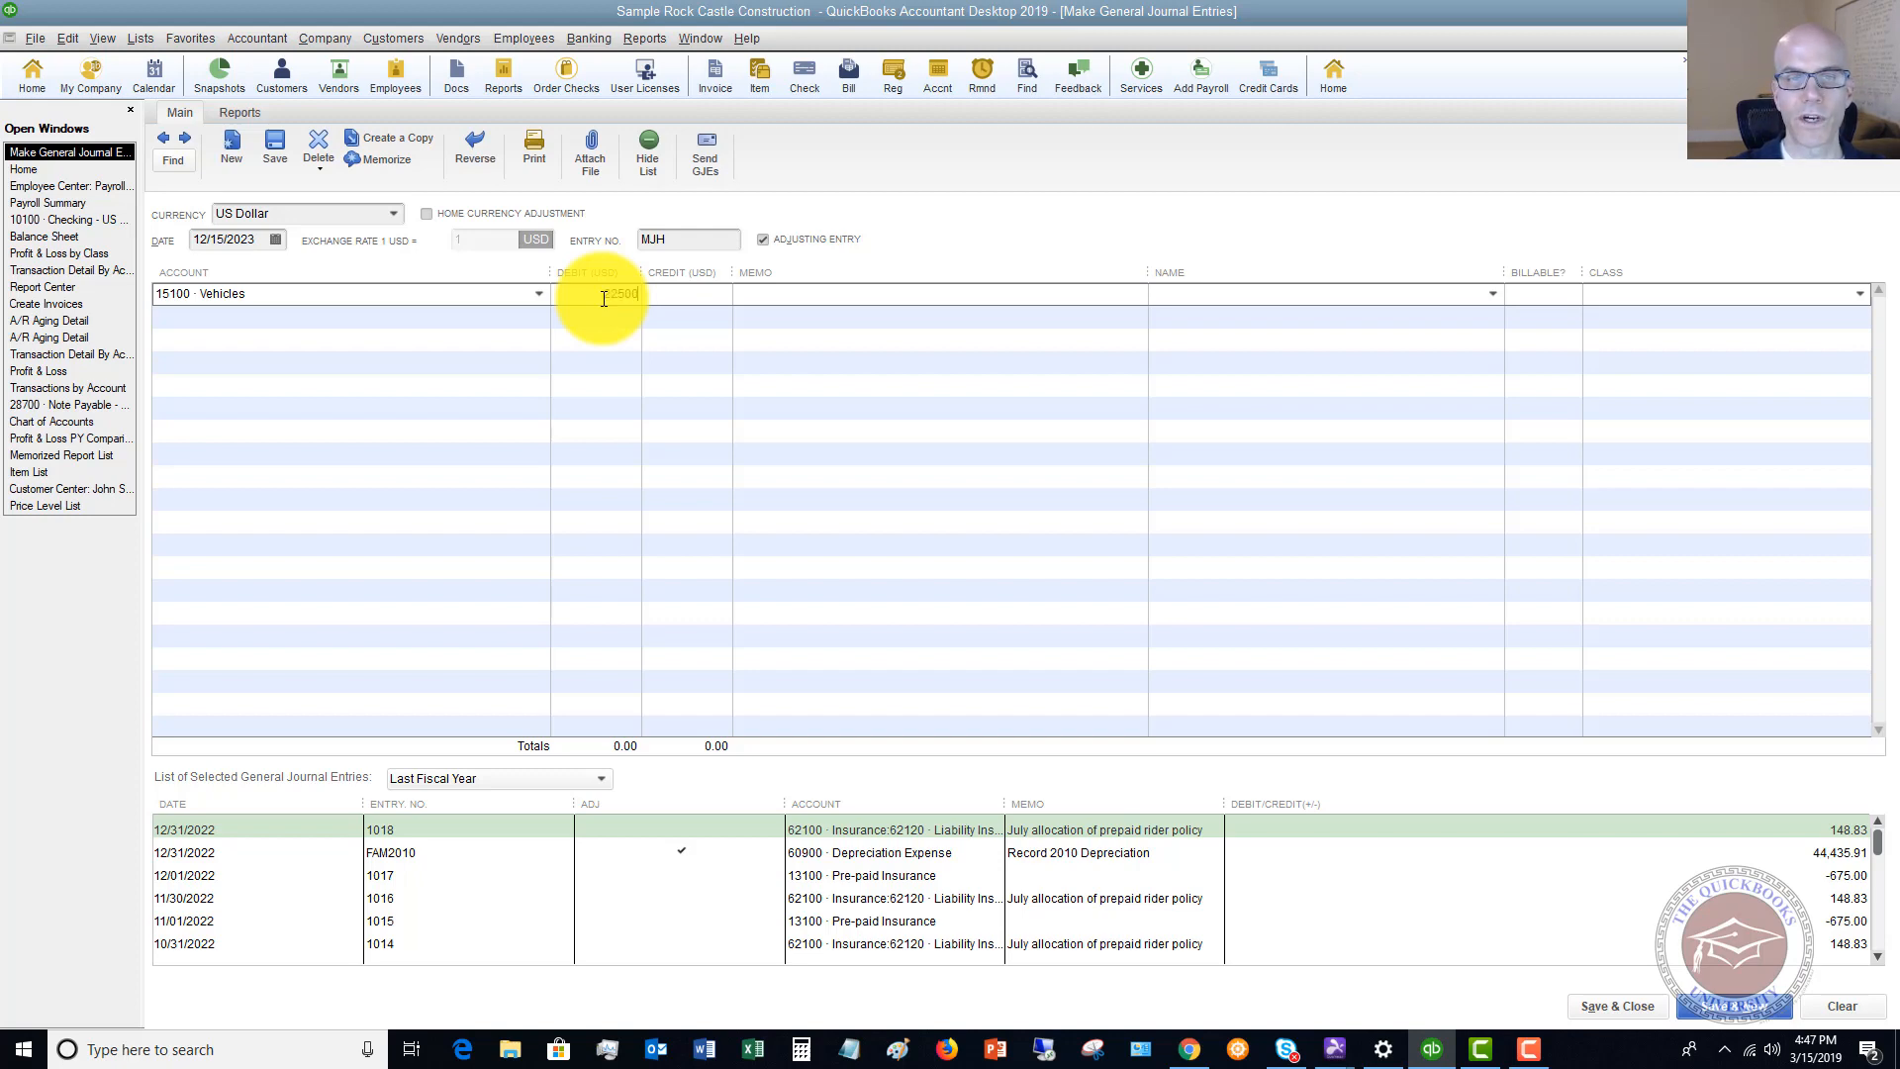
key(Tab)
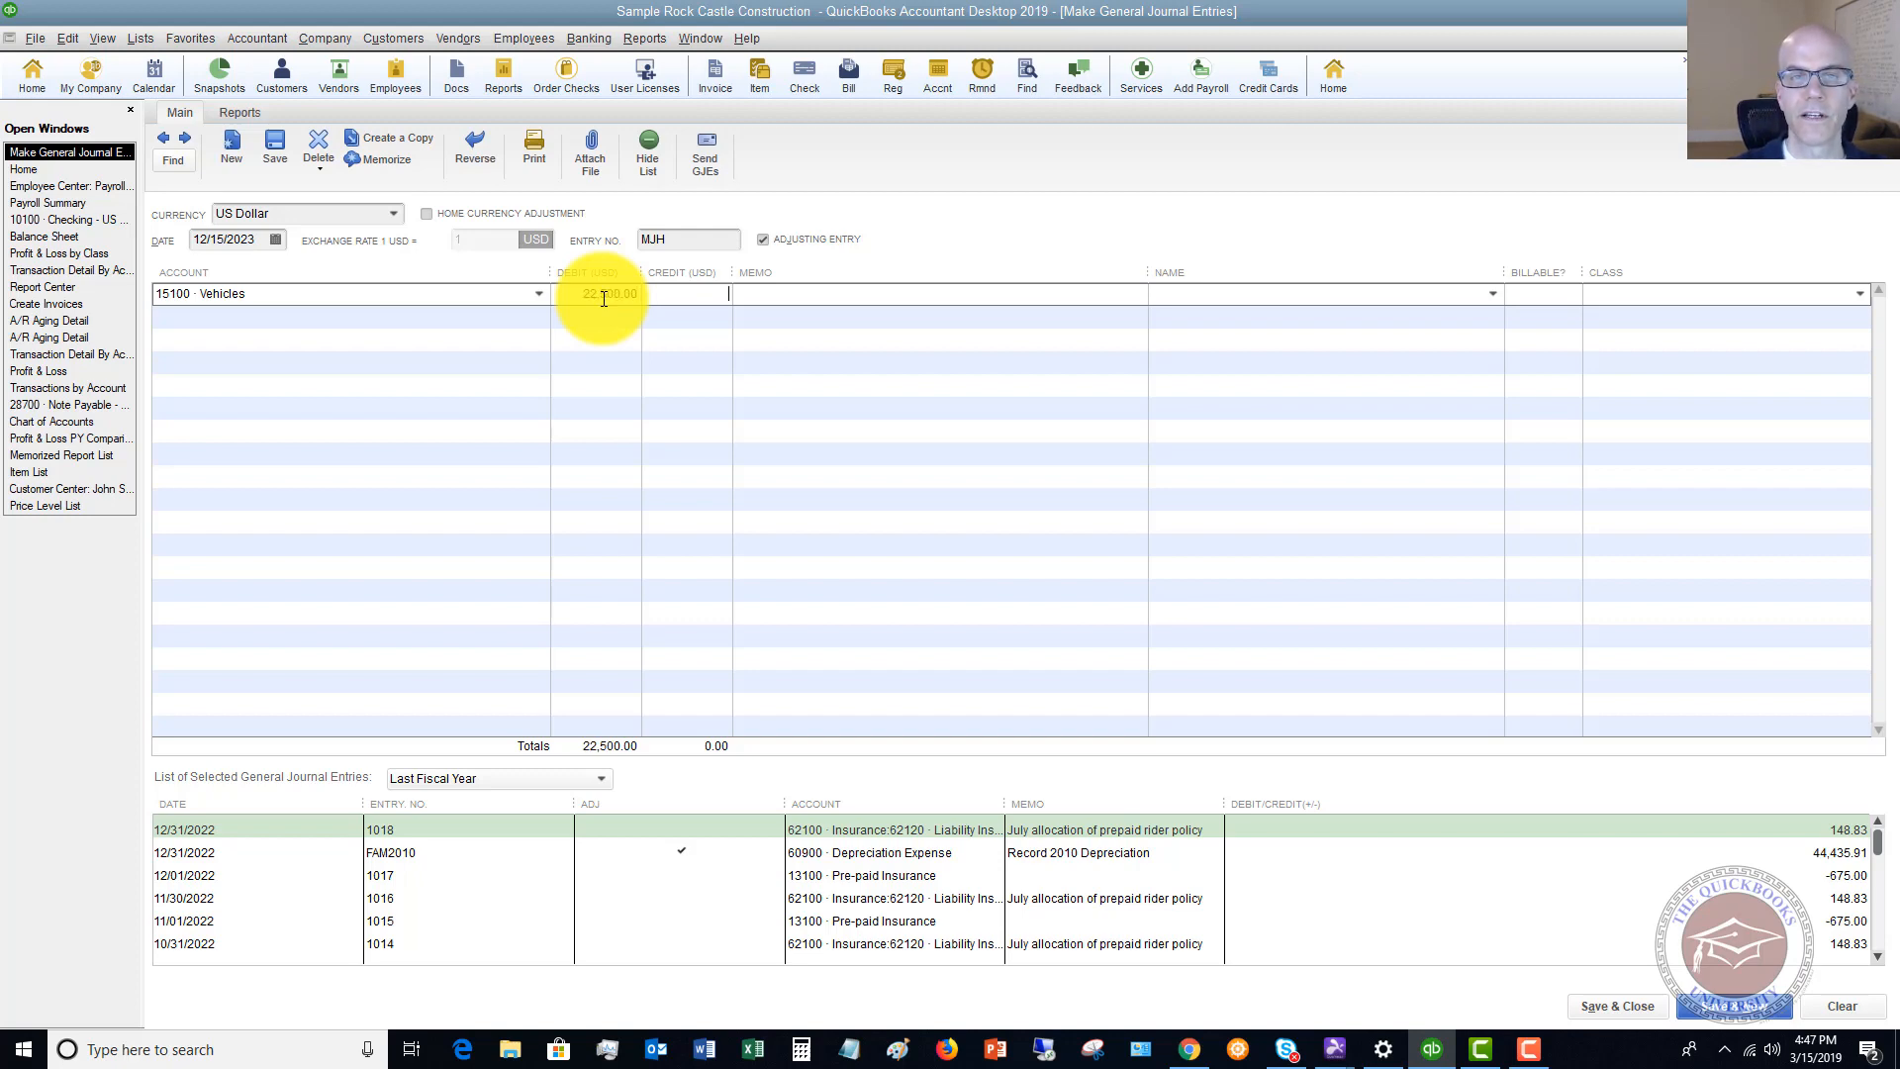
- Enter the memo "To record purchase of vehicle" on the Vehicles line and advance to the second line
text(To)
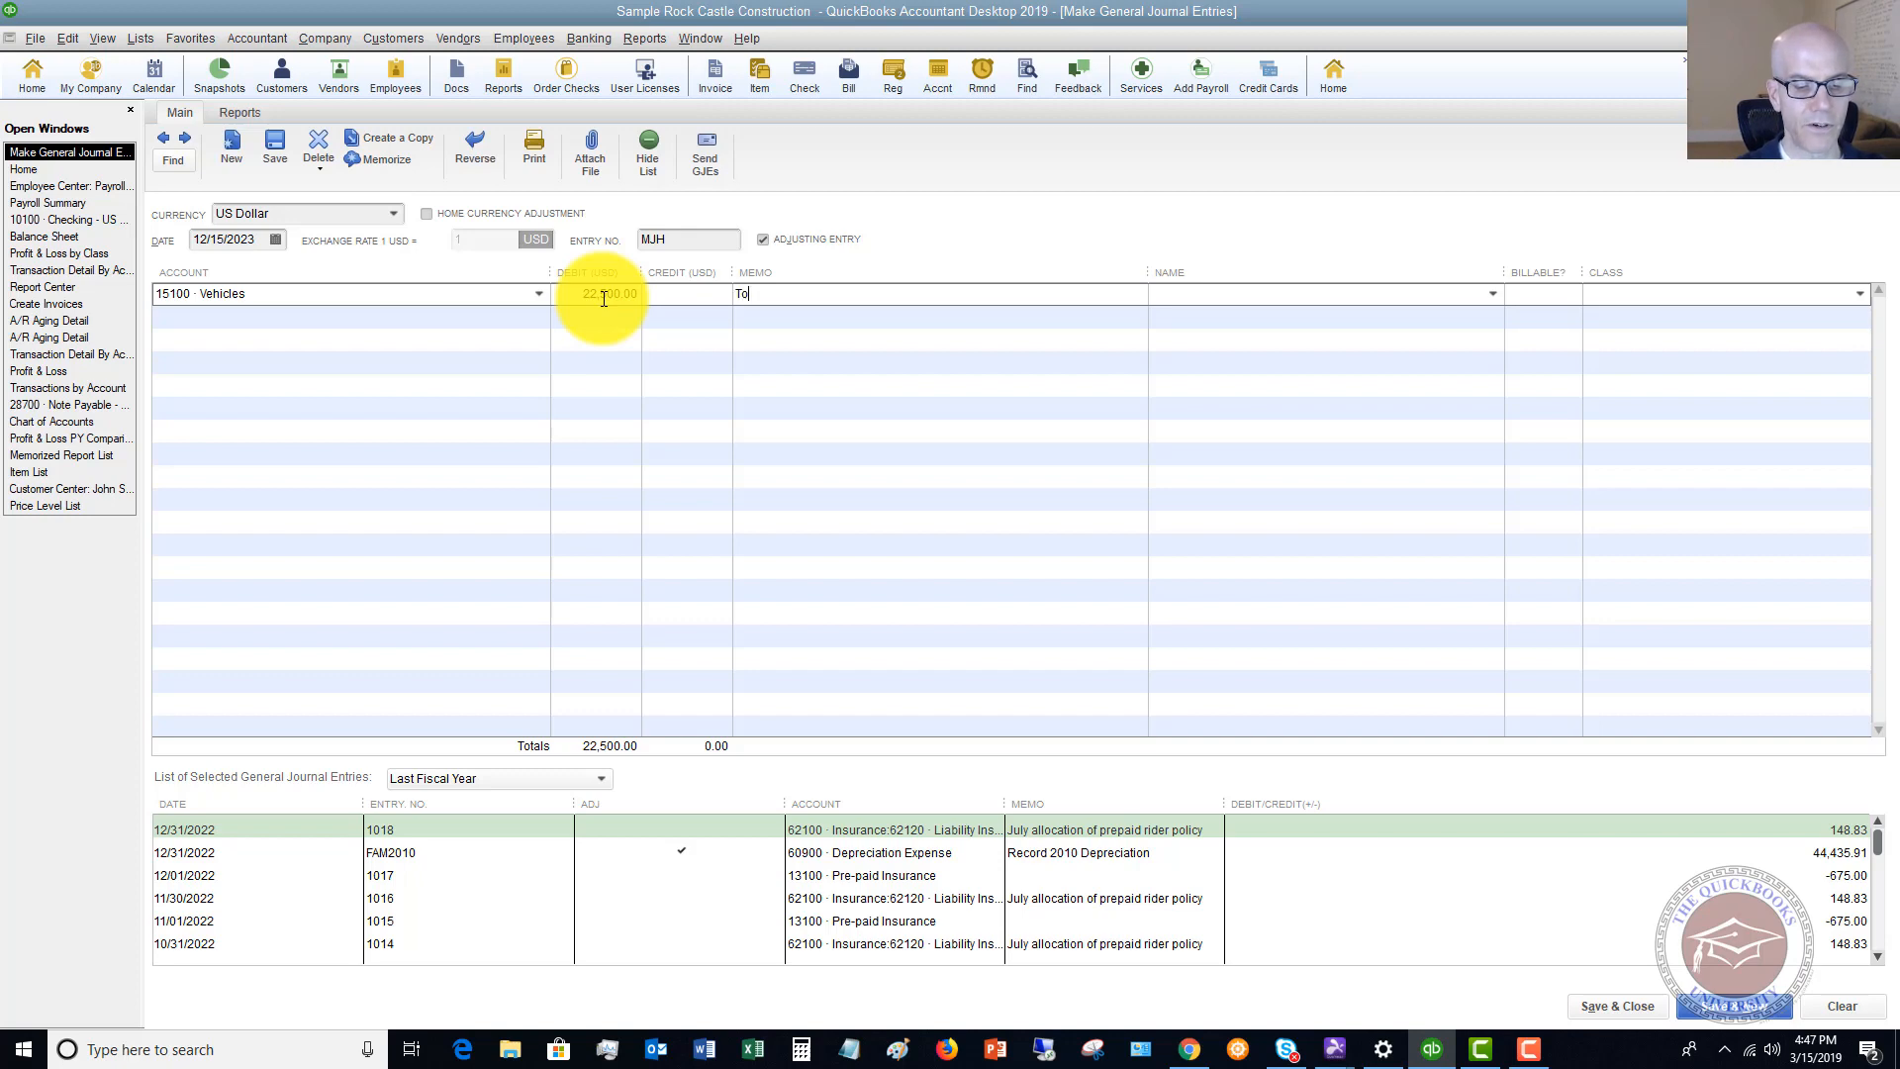
text( record p)
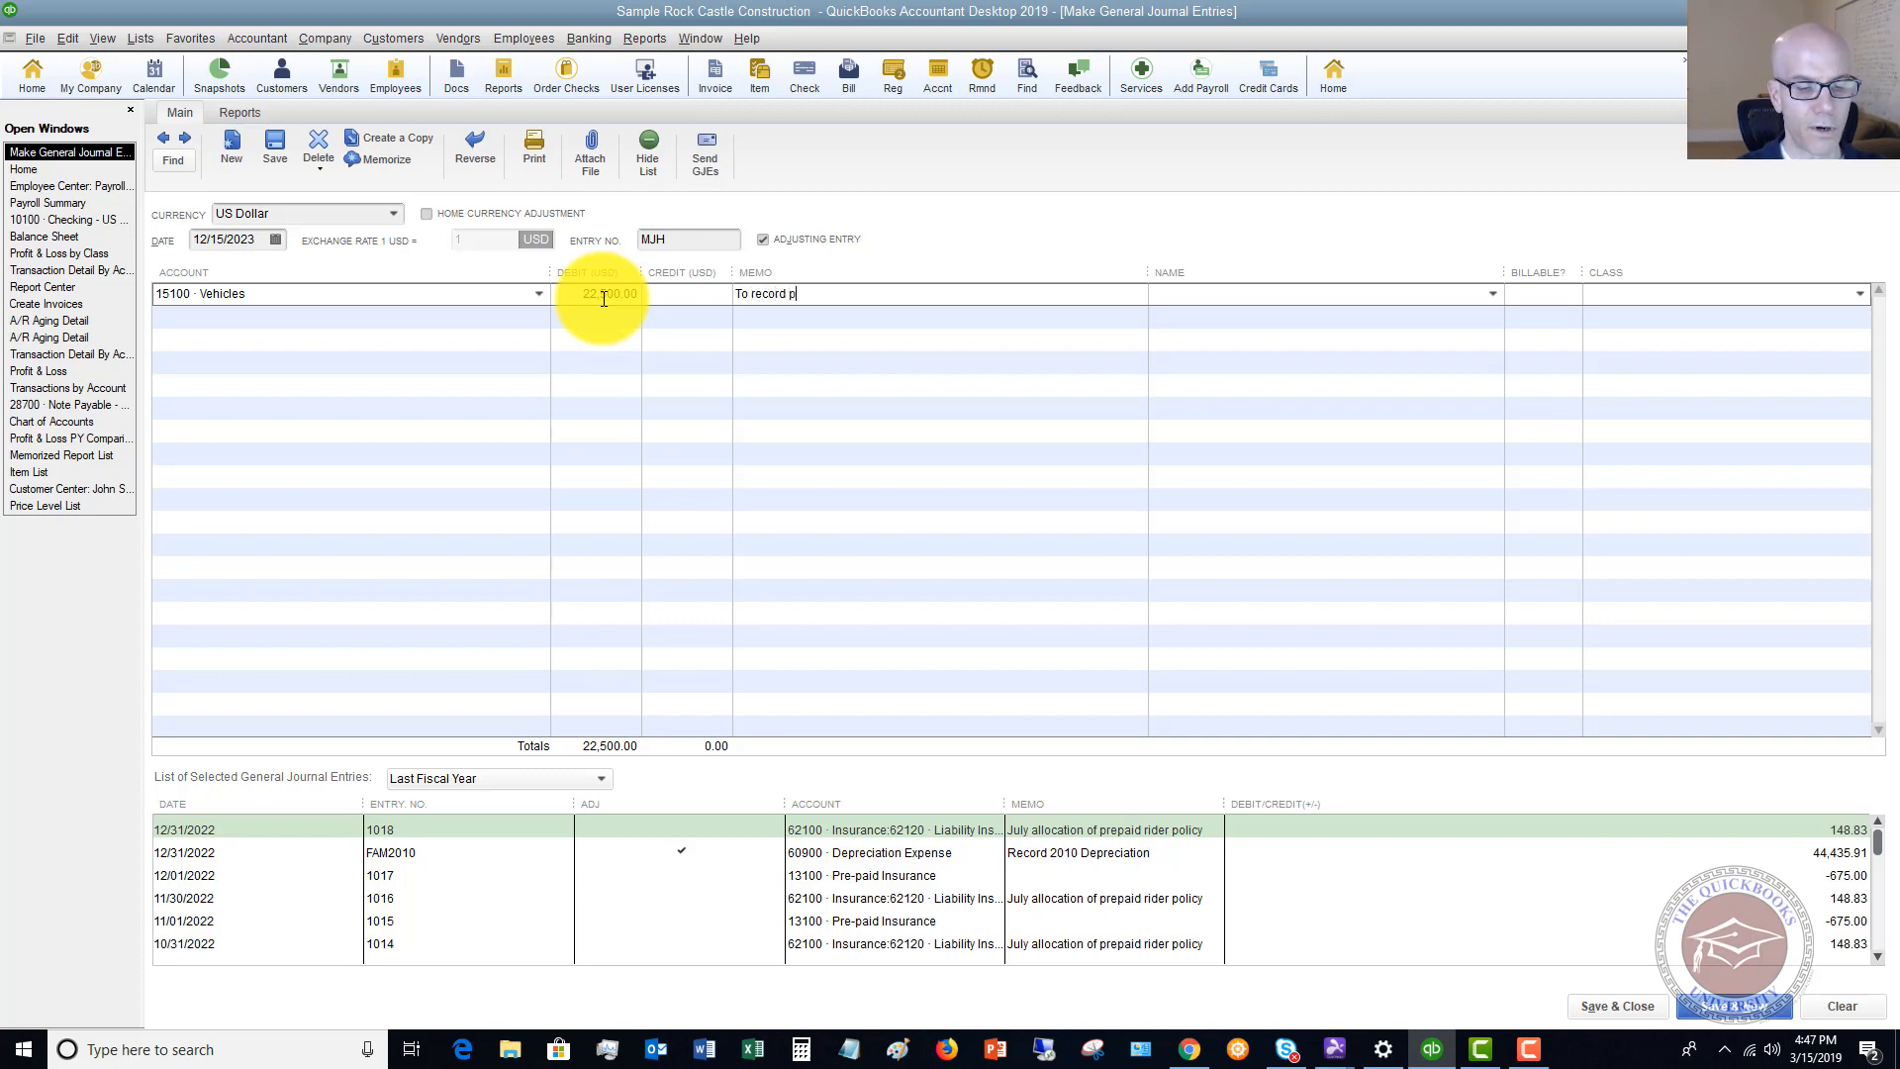
text(urchase of)
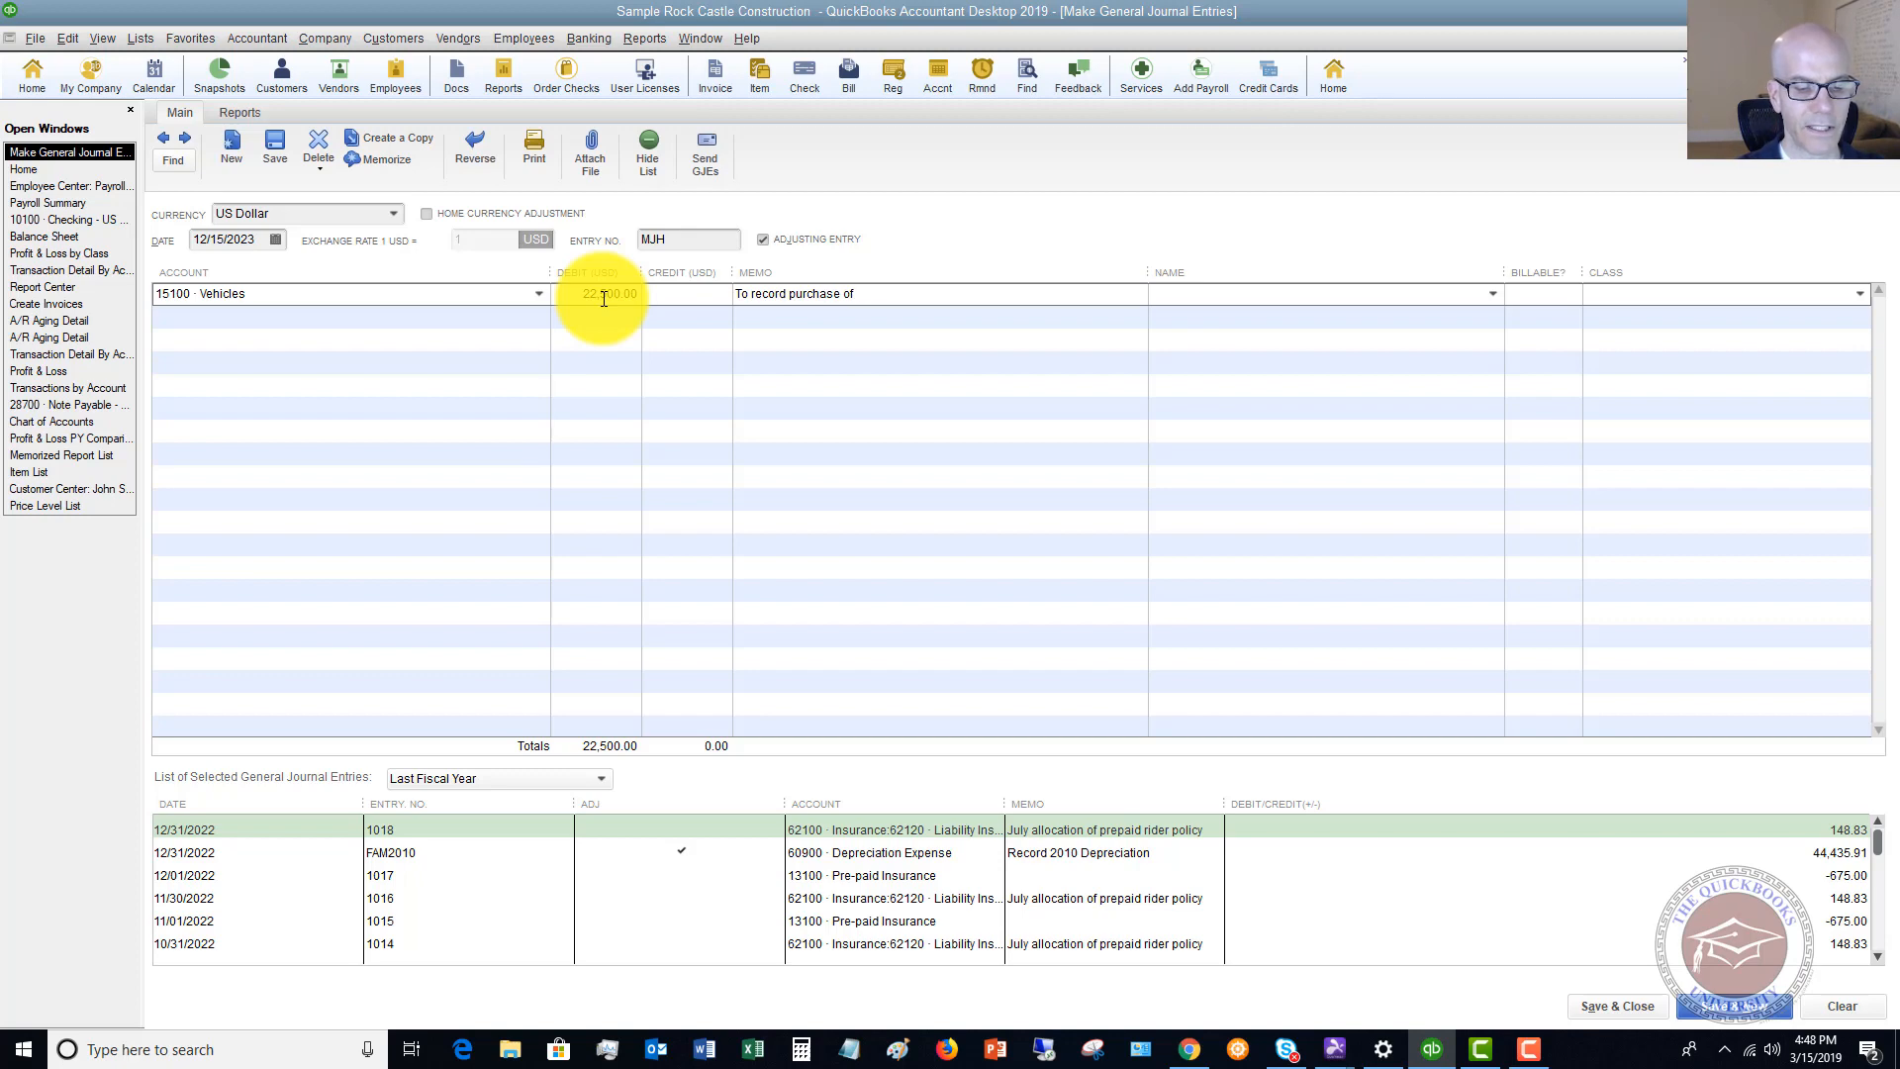
text( vehicle)
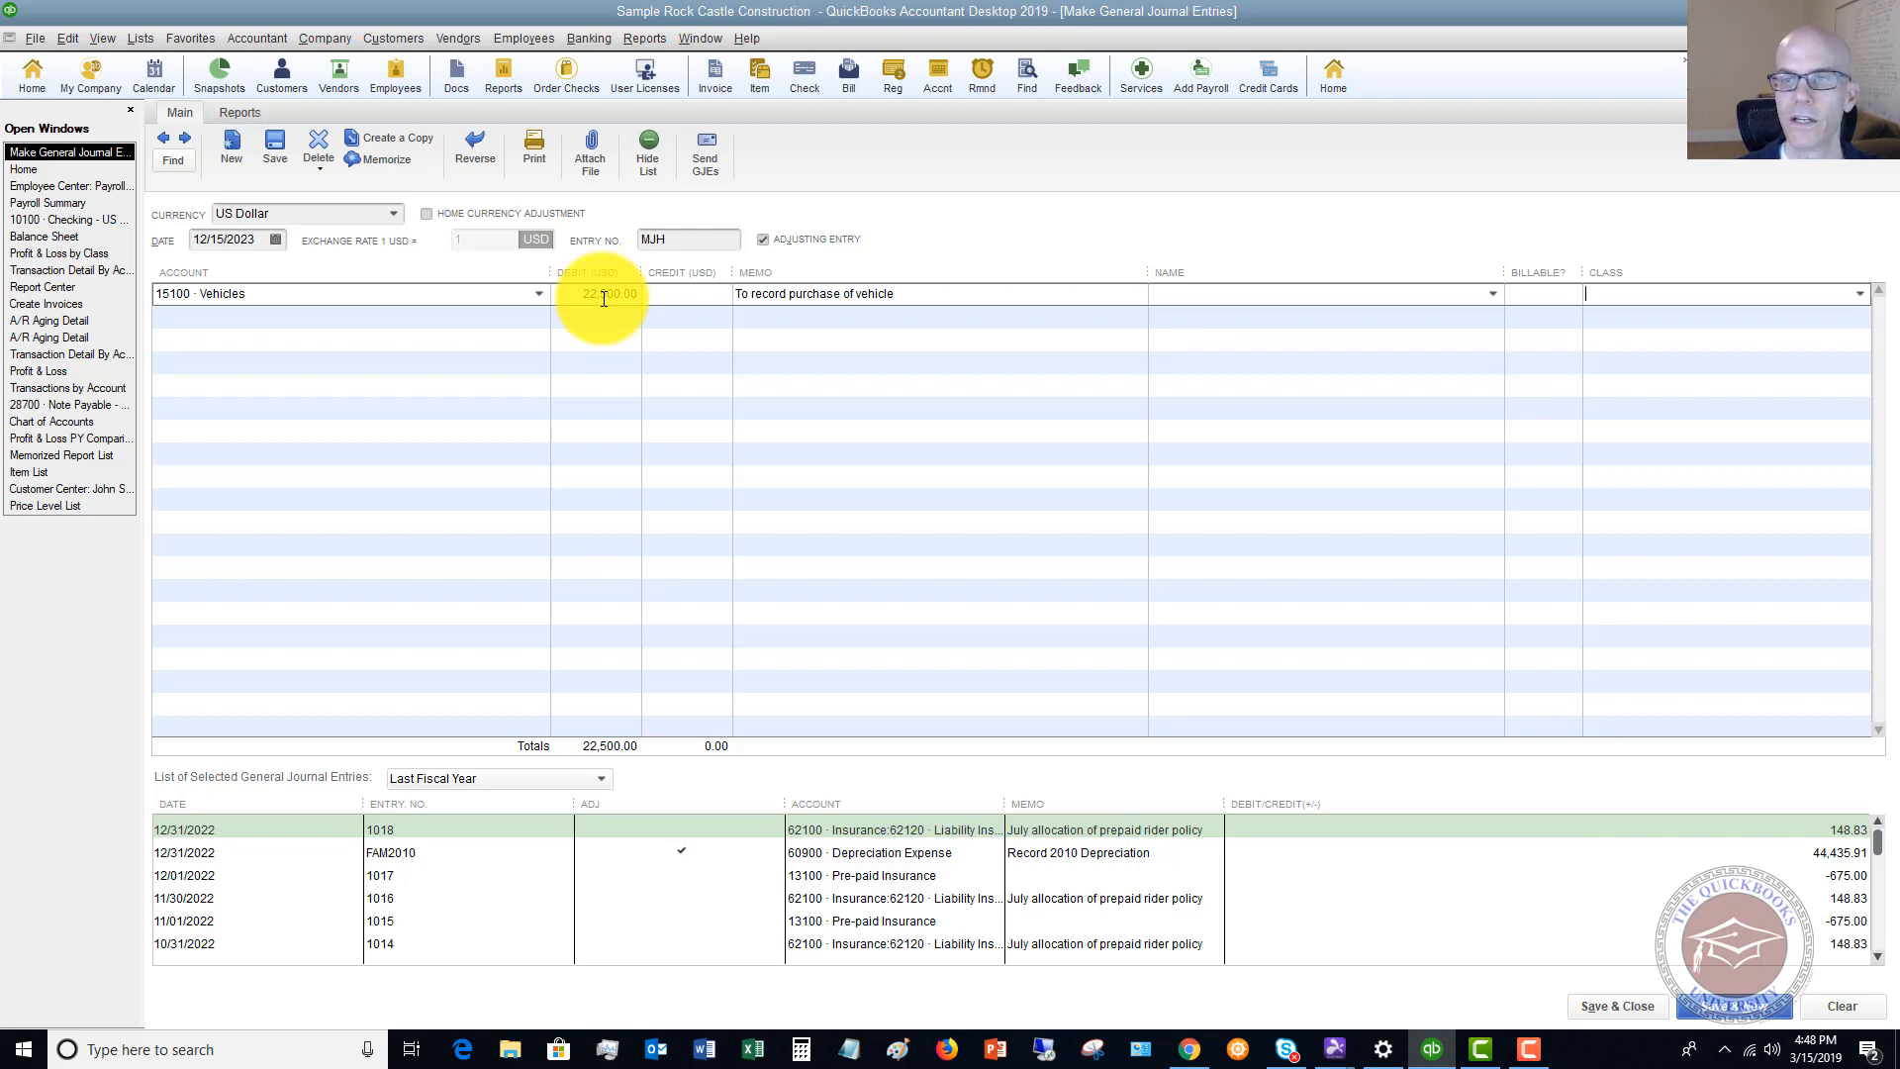
key(Tab)
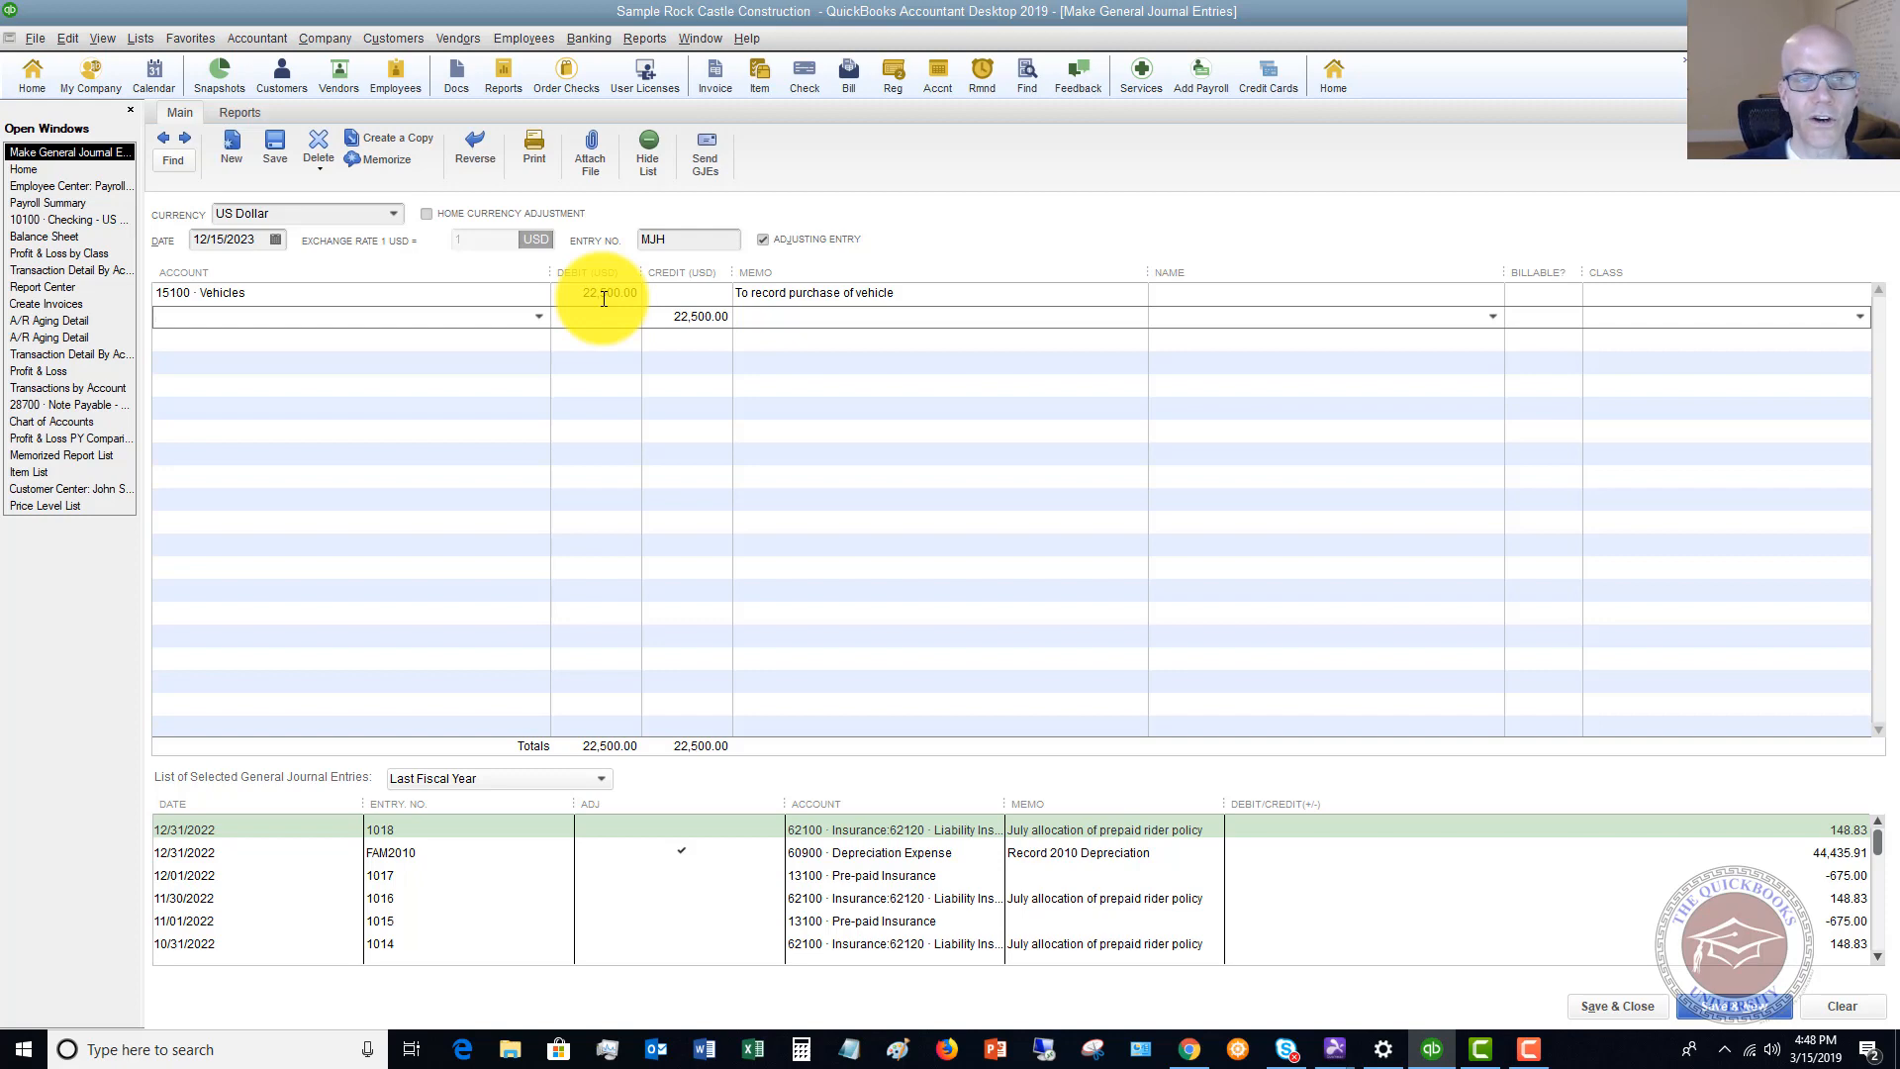
- Credit 19,500.00 to 23000 Loan - Vehicles (Van) on the second line, keeping the purchase memo
click(538, 314)
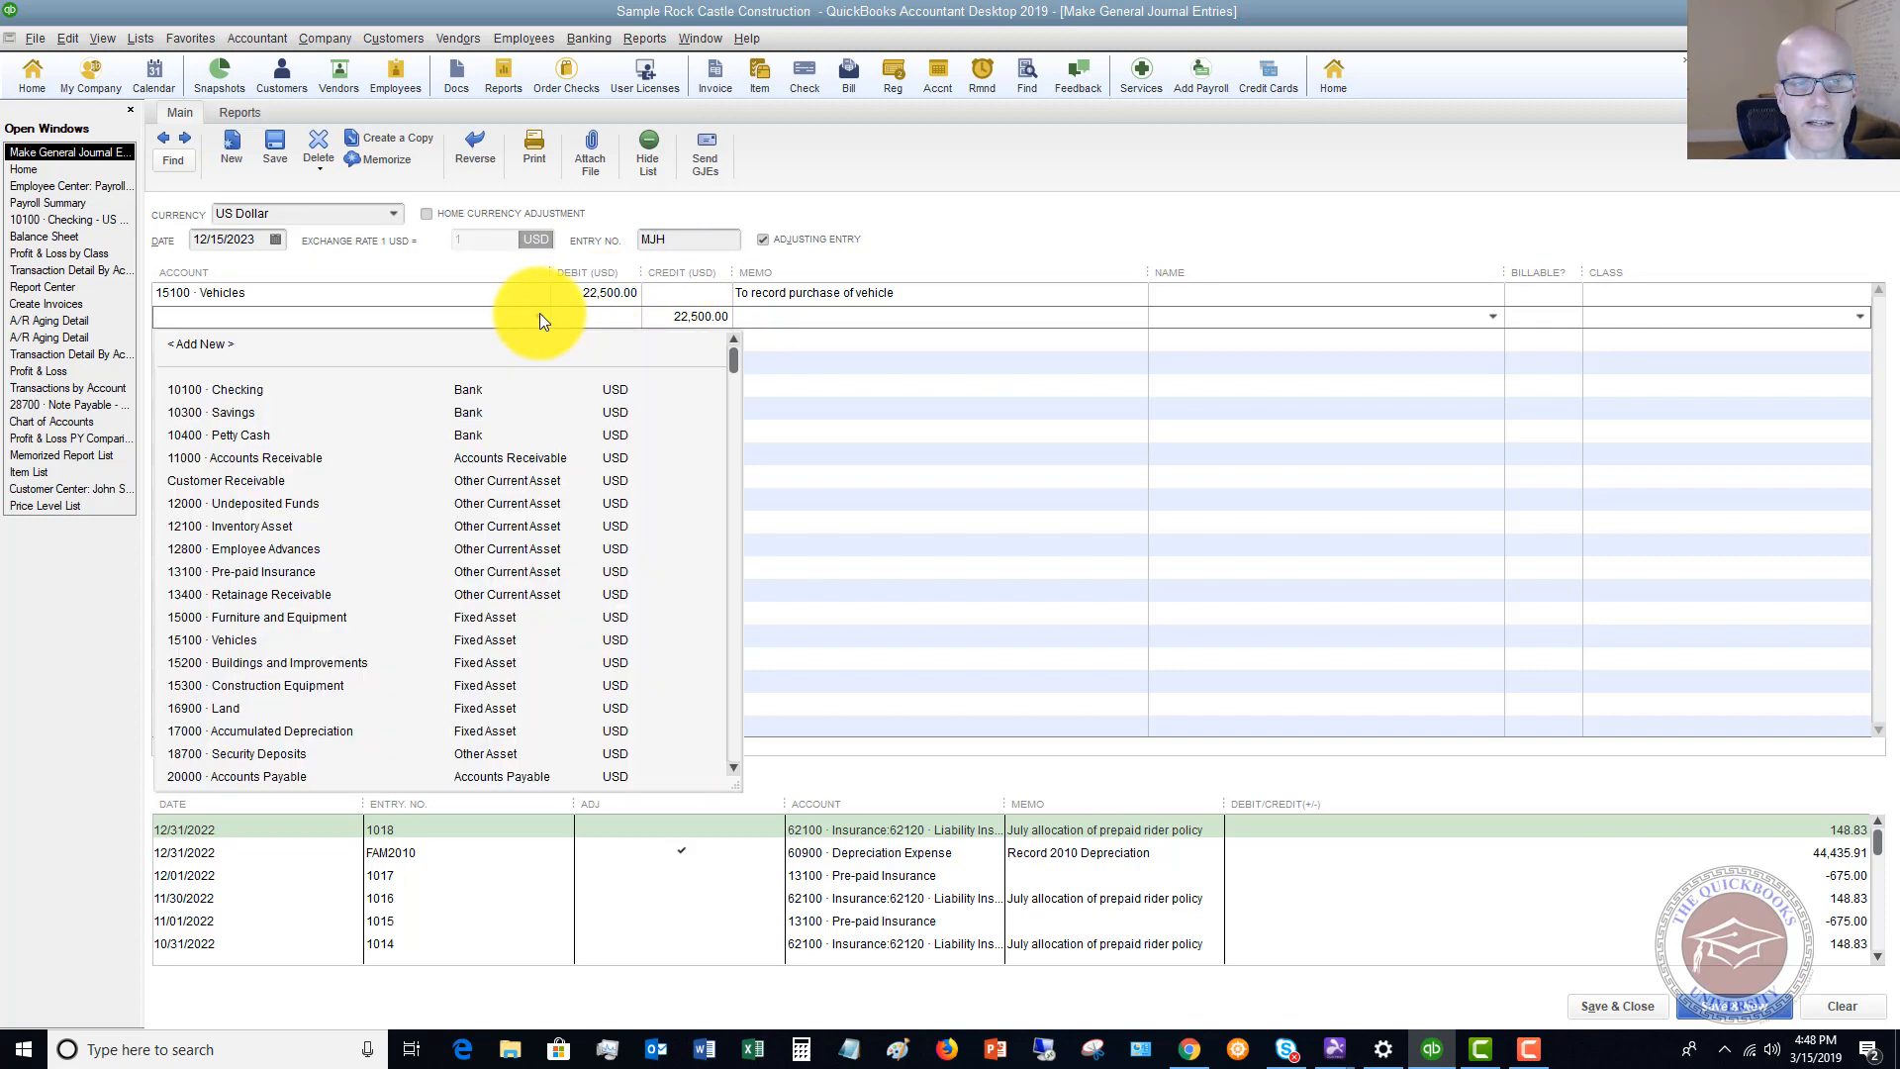
scroll(513, 546, down, 8)
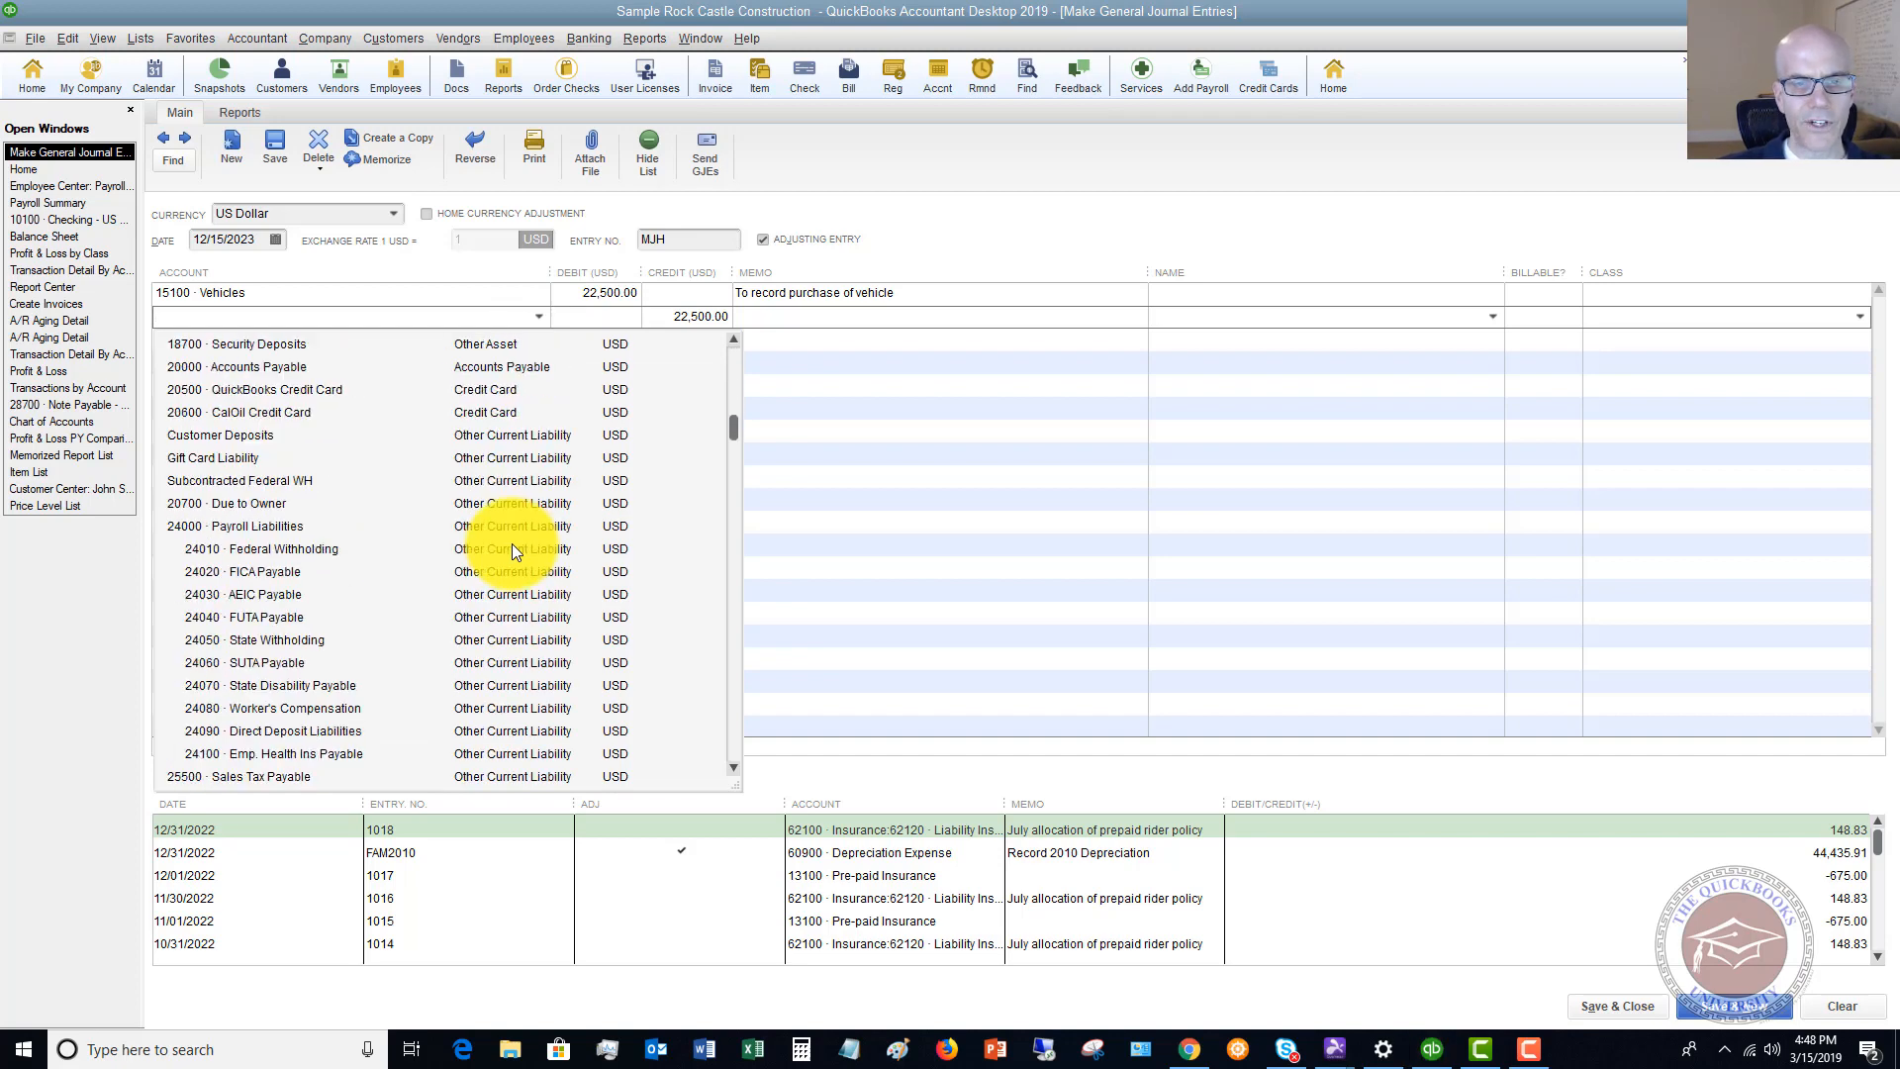
scroll(513, 544, down, 2)
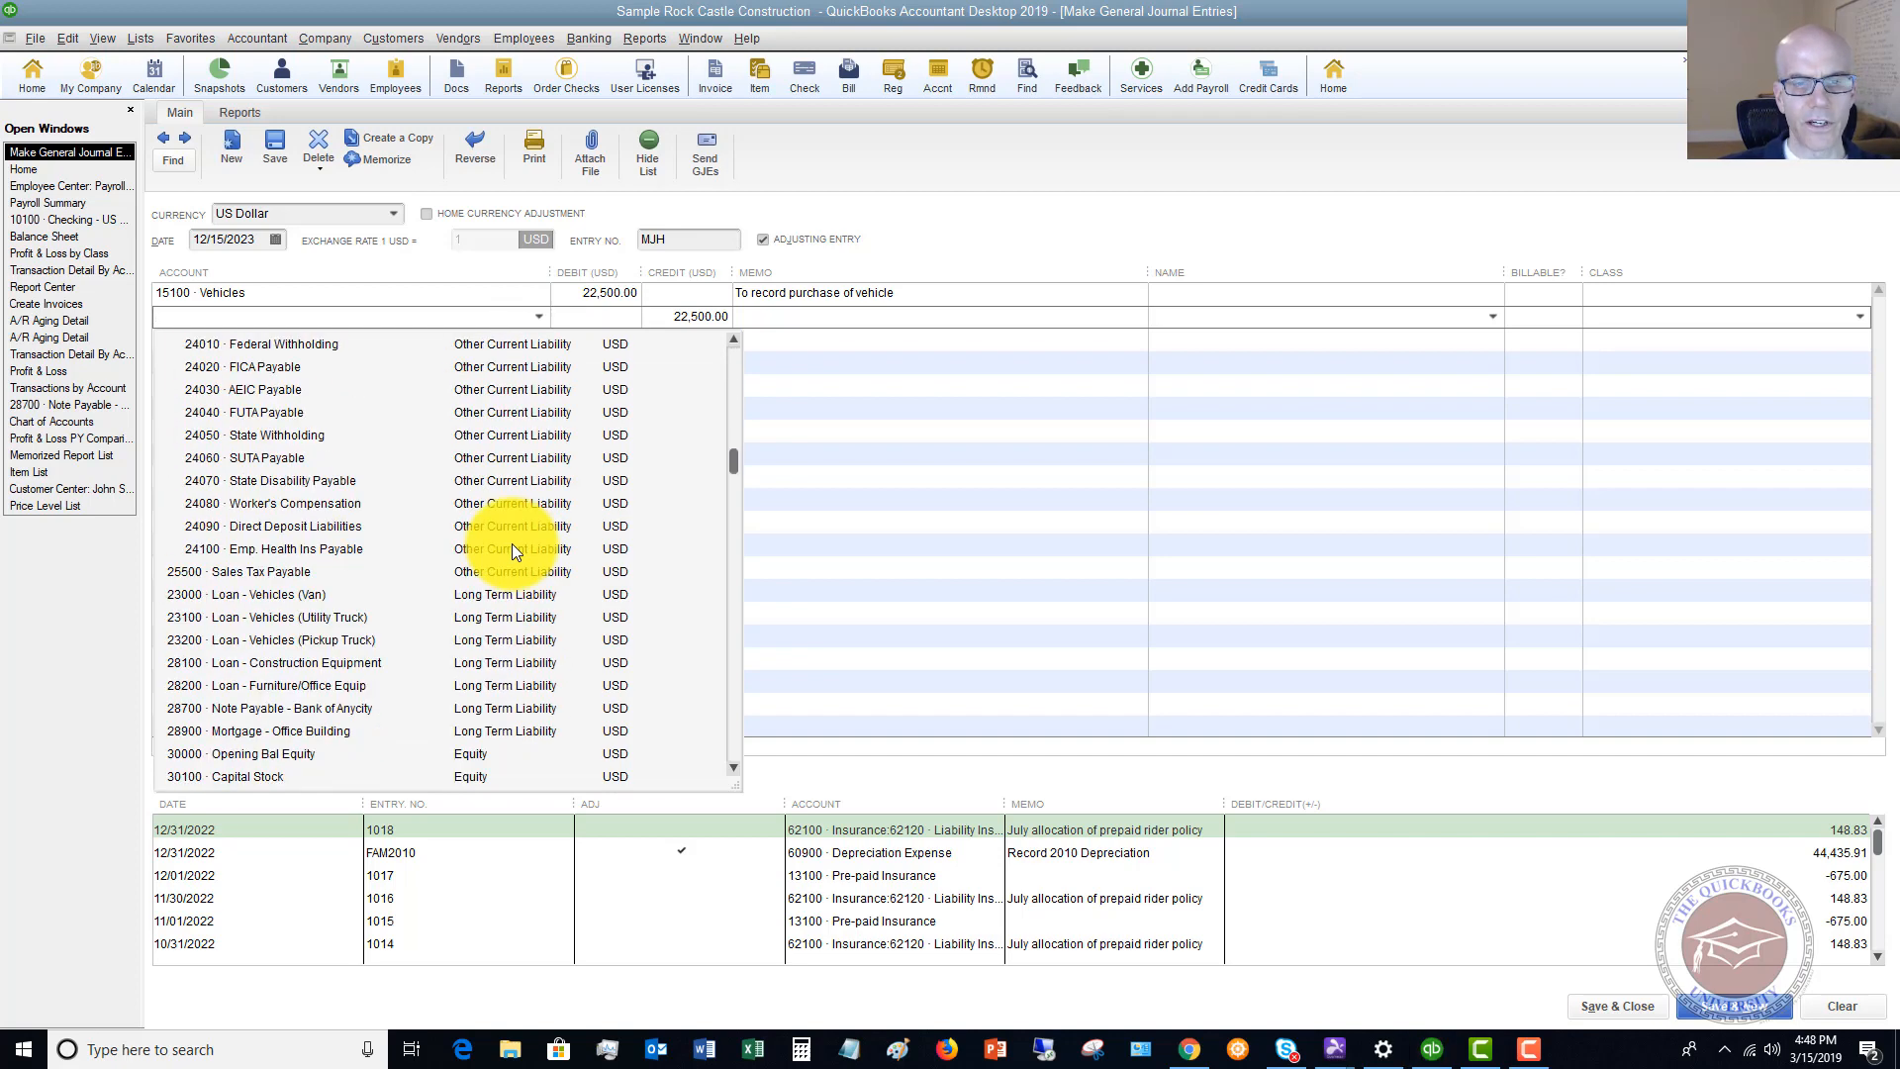
click(277, 595)
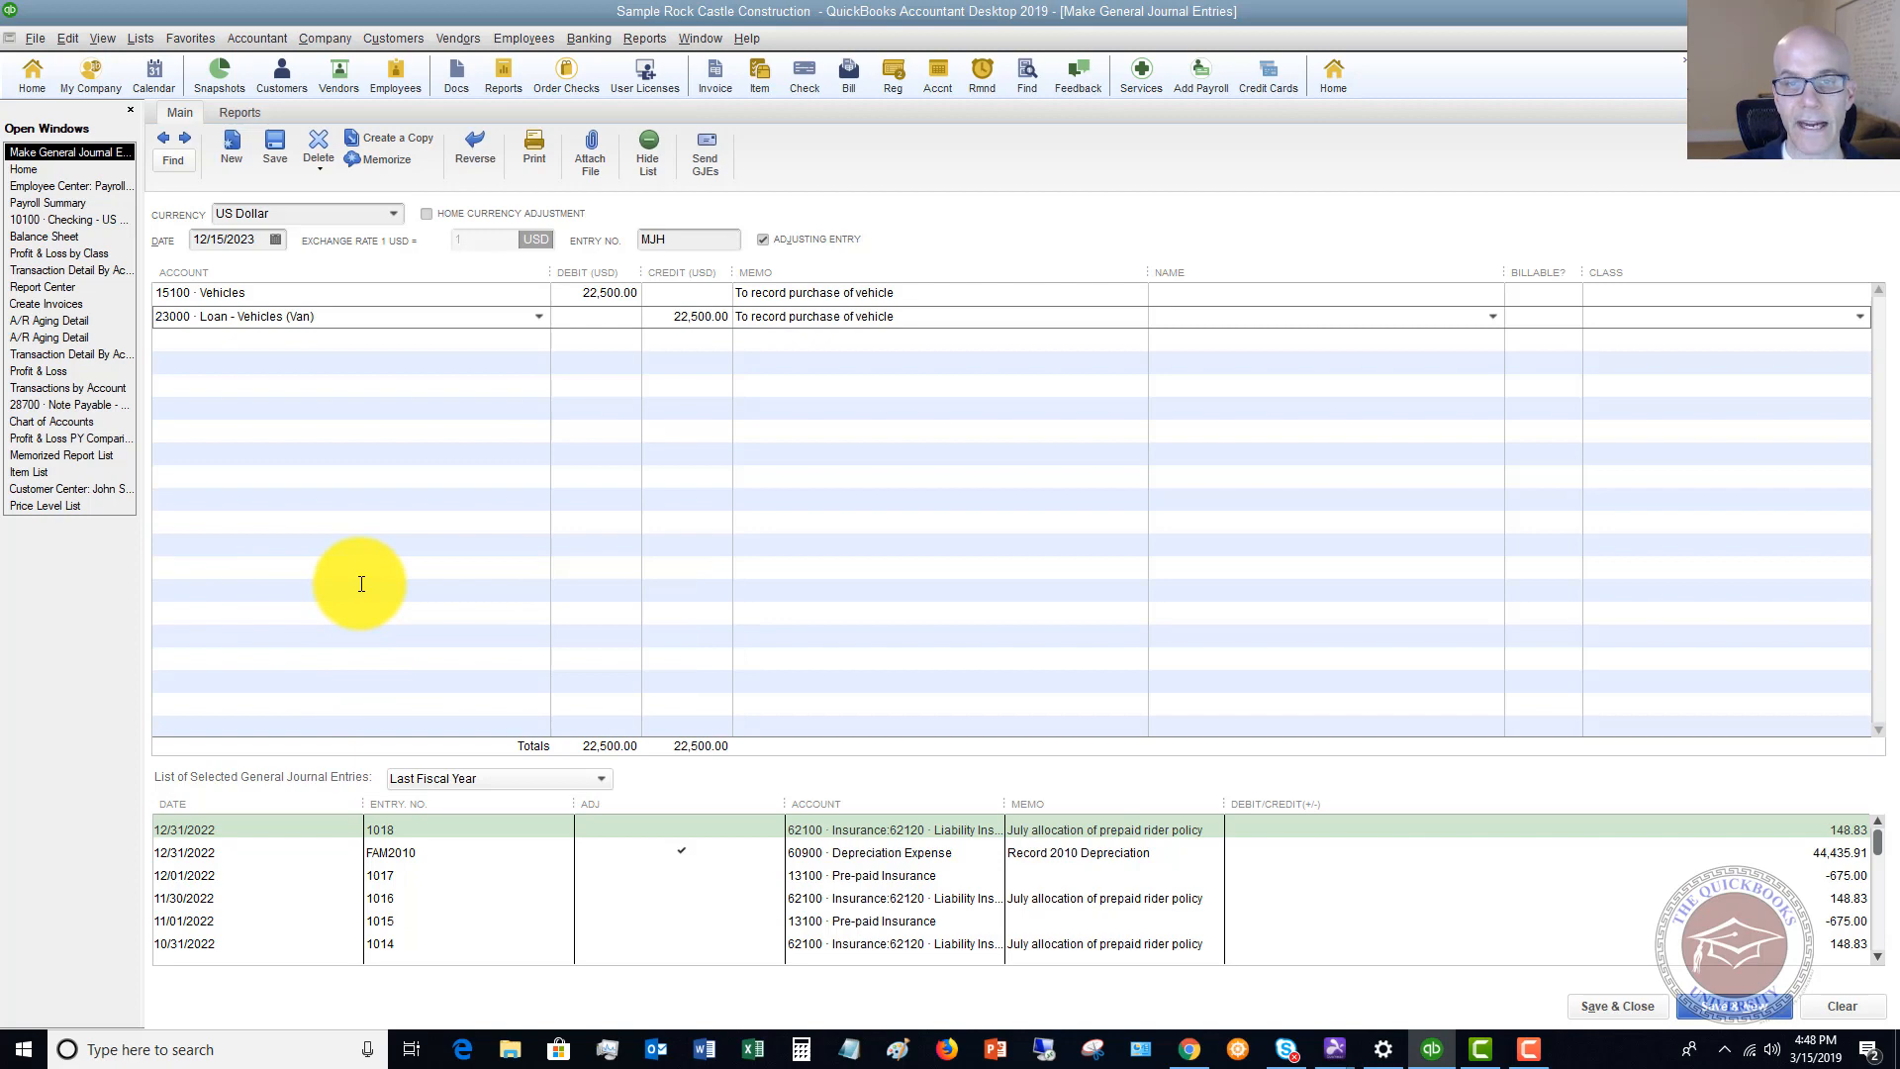
key(Tab)
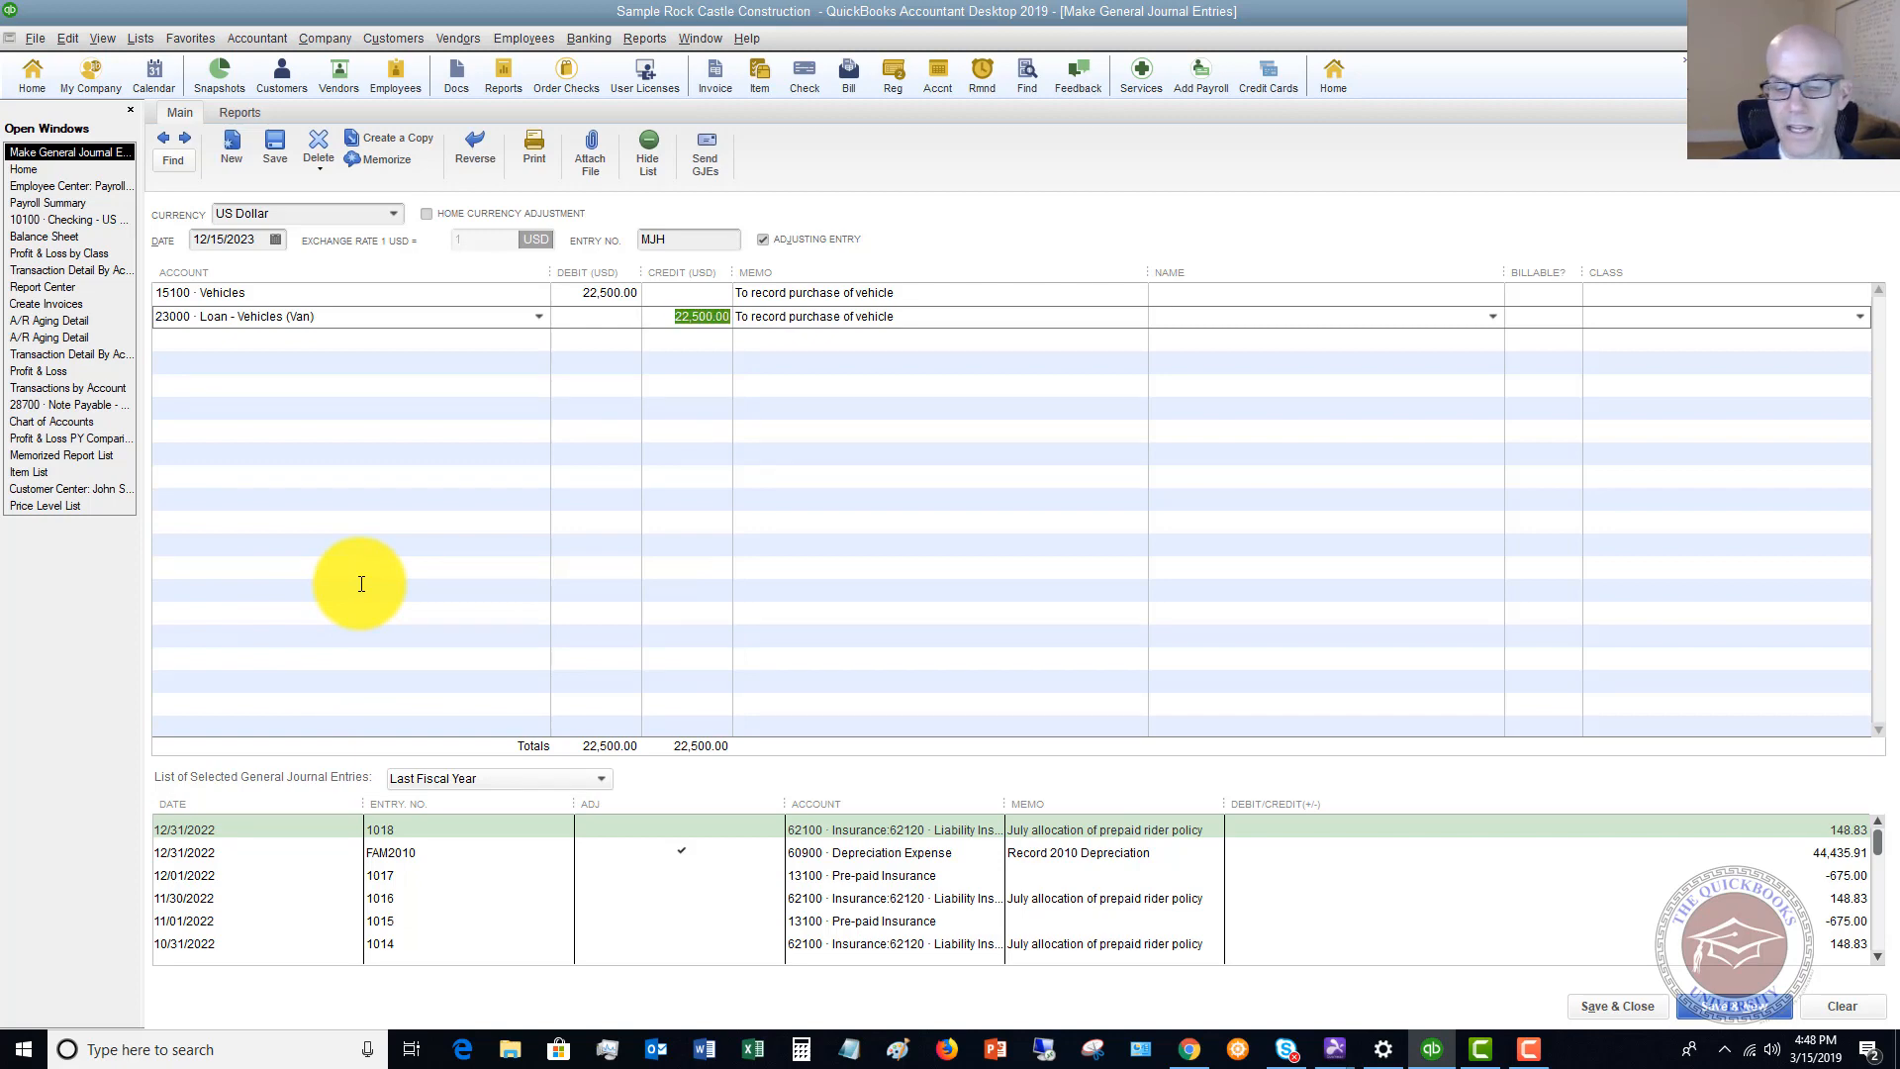
text(195)
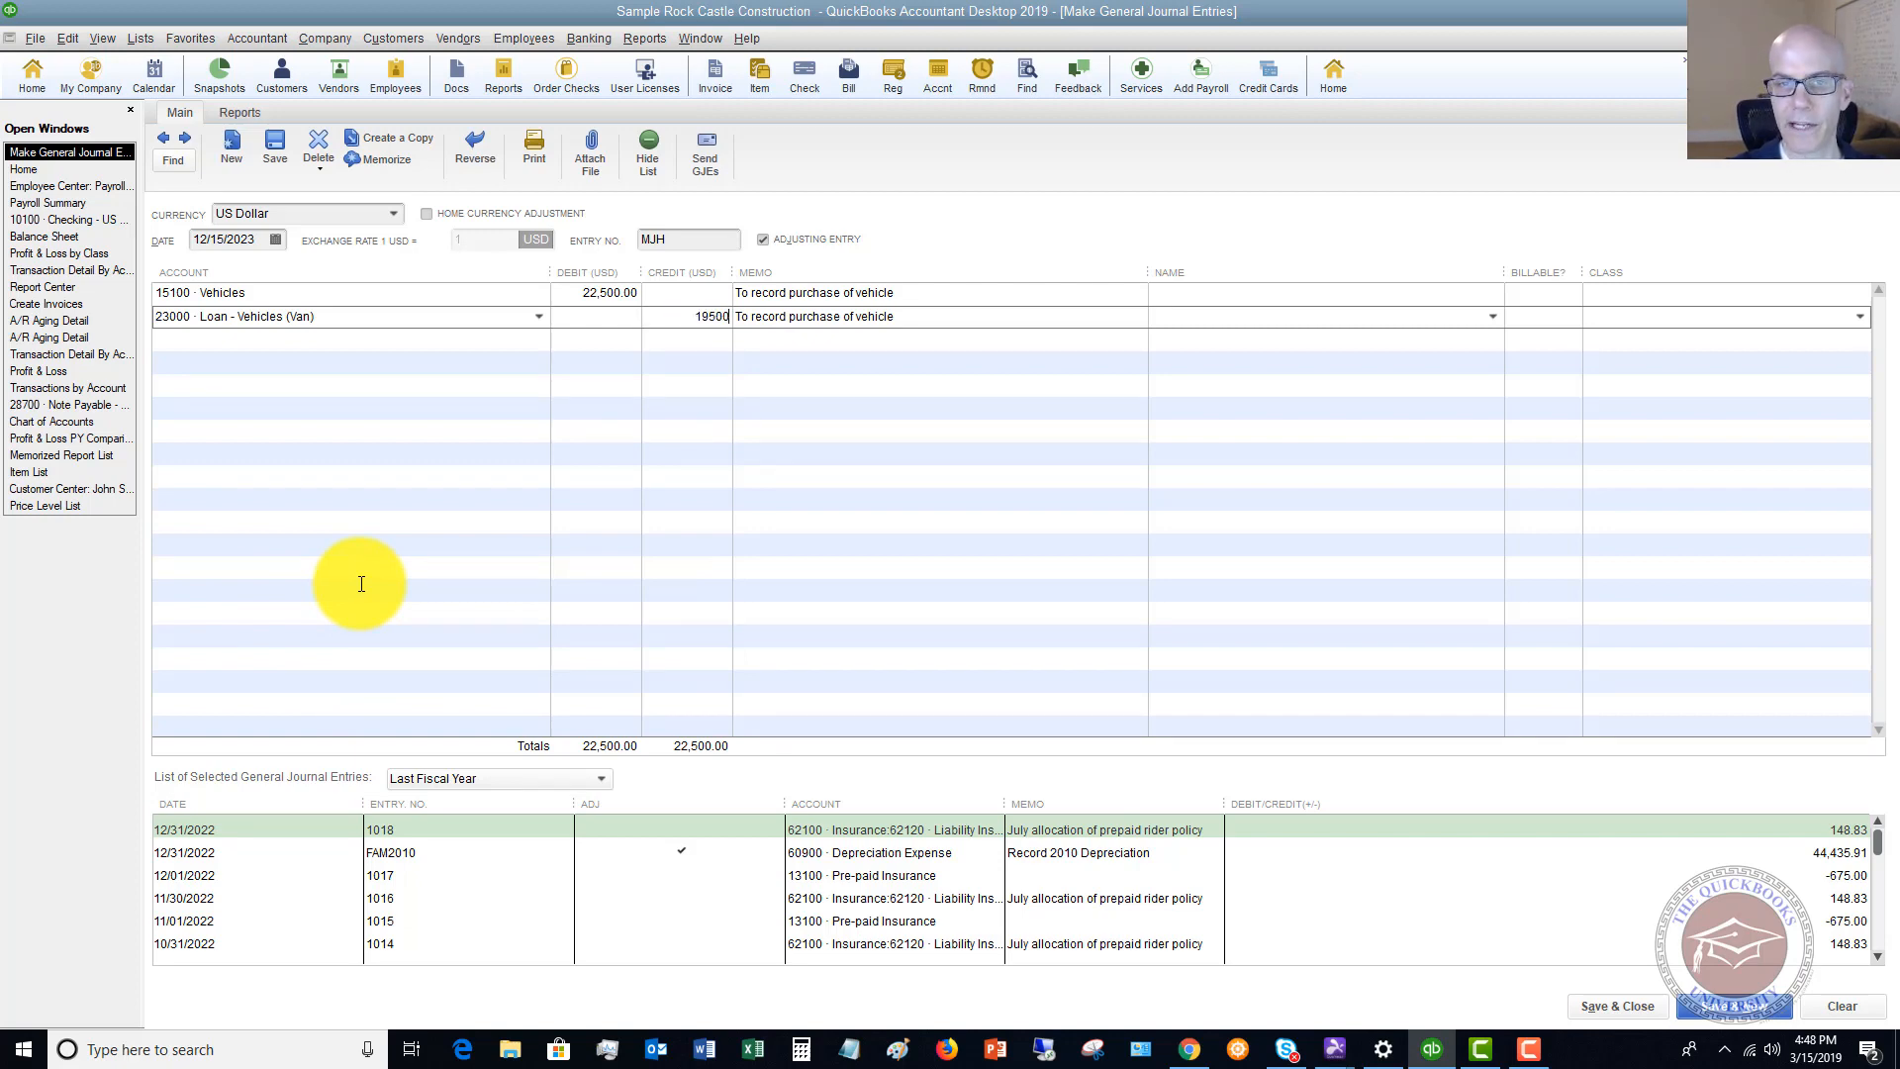
key(Tab)
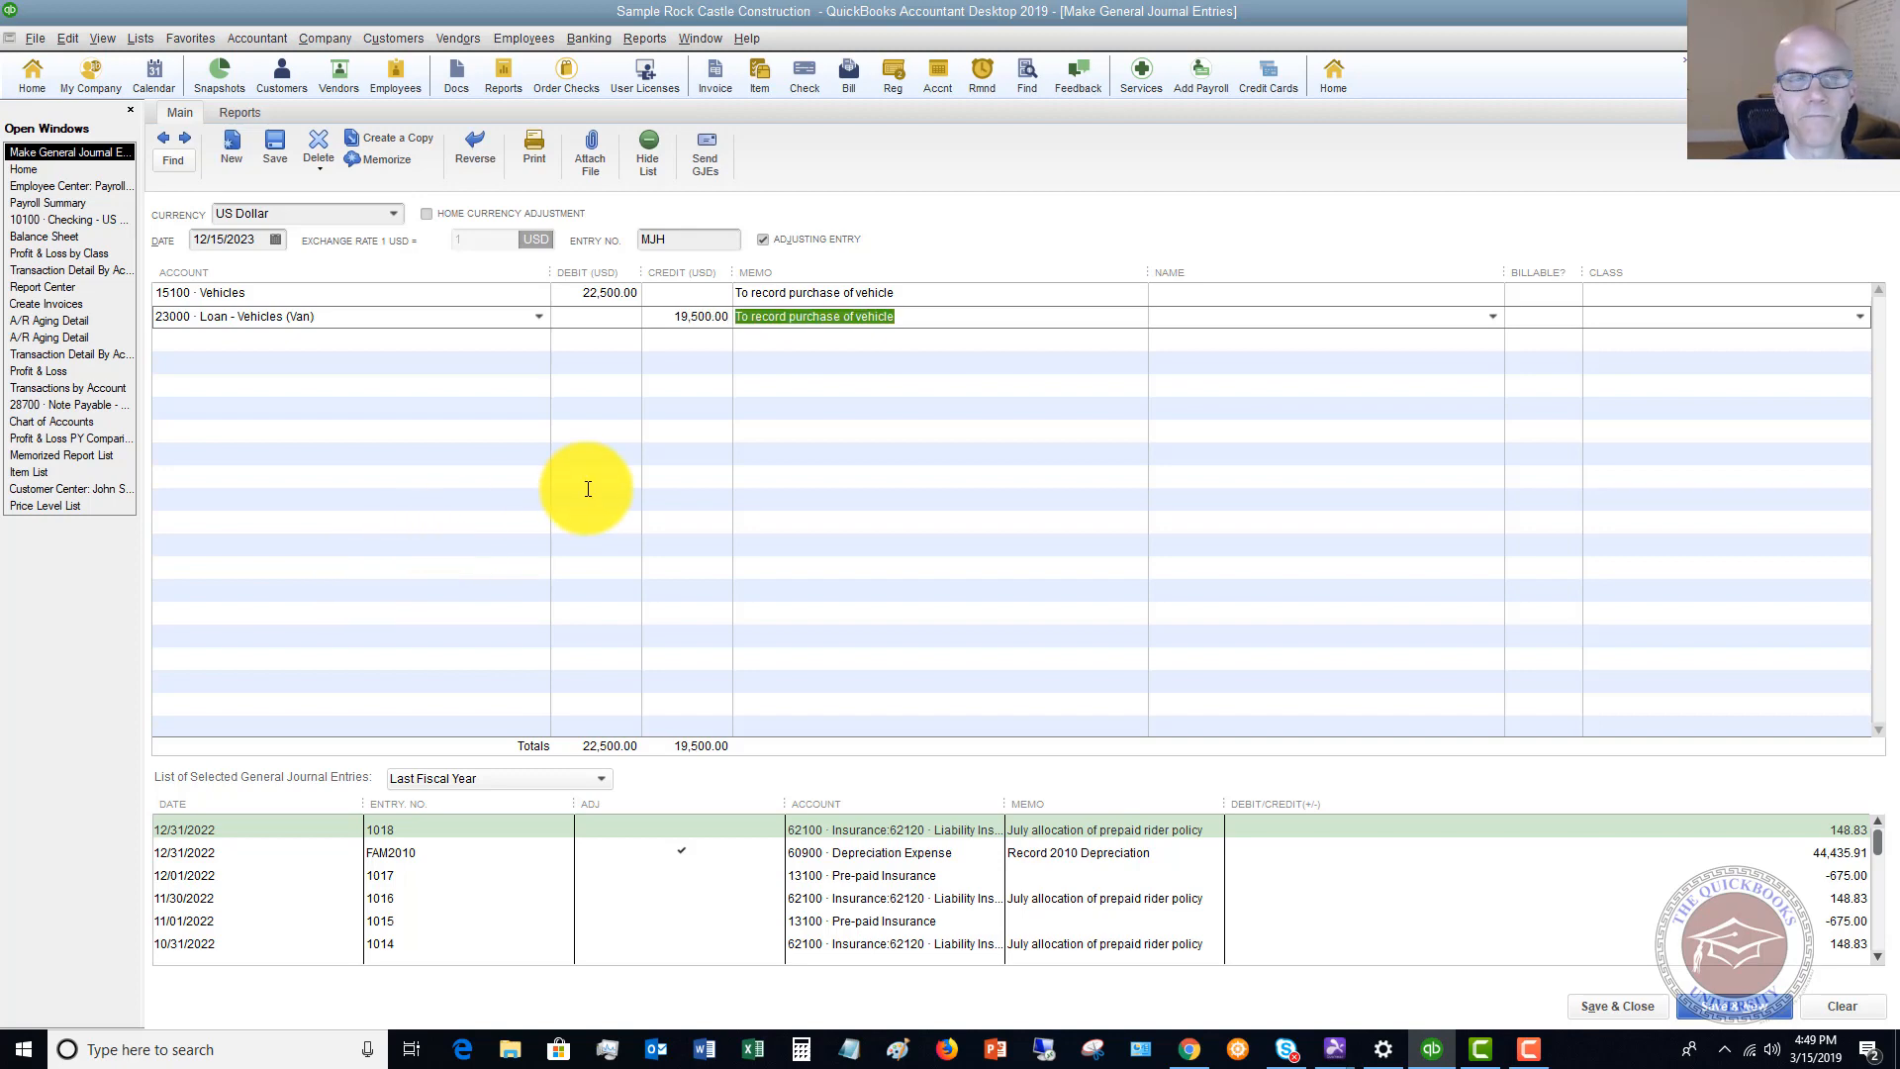
key(Tab)
key(Tab)
key(Tab)
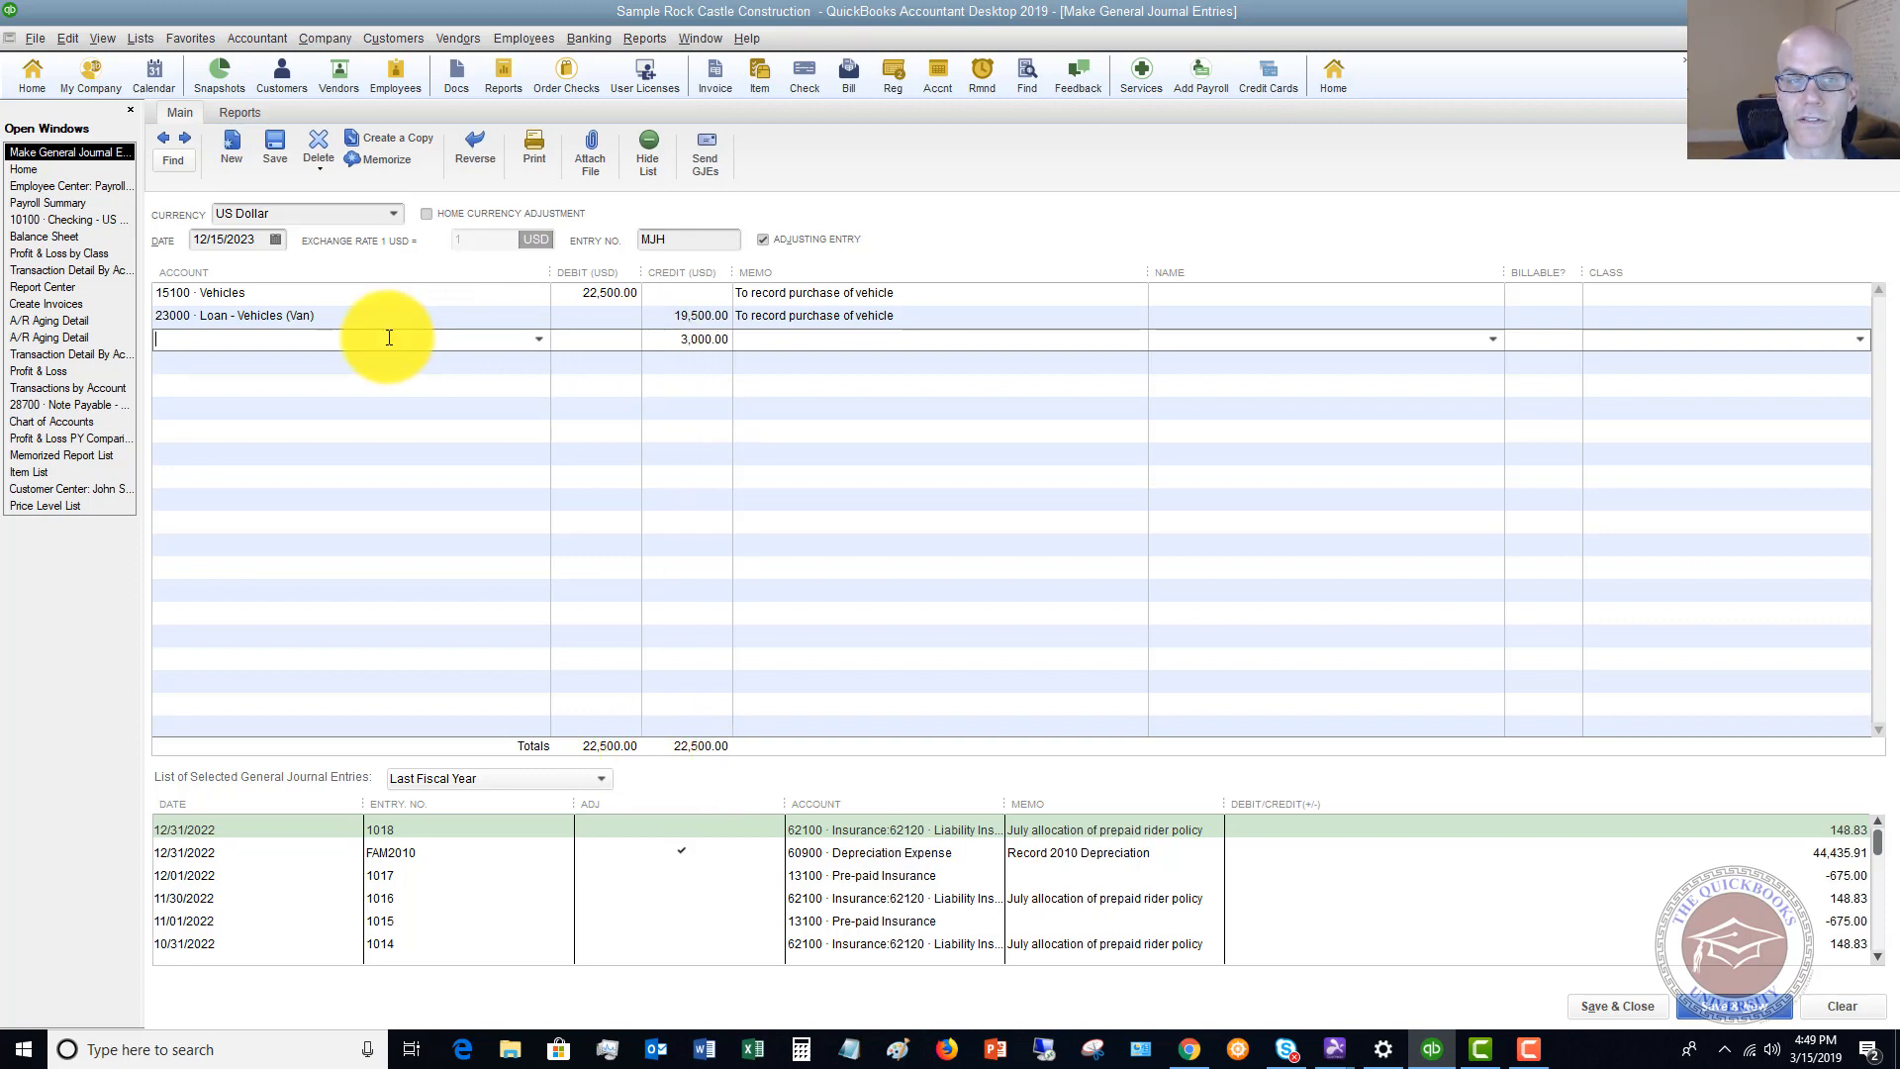
- Credit the remaining 3,000.00 to 10100 Checking on the third line, then save and close the journal entry
click(538, 338)
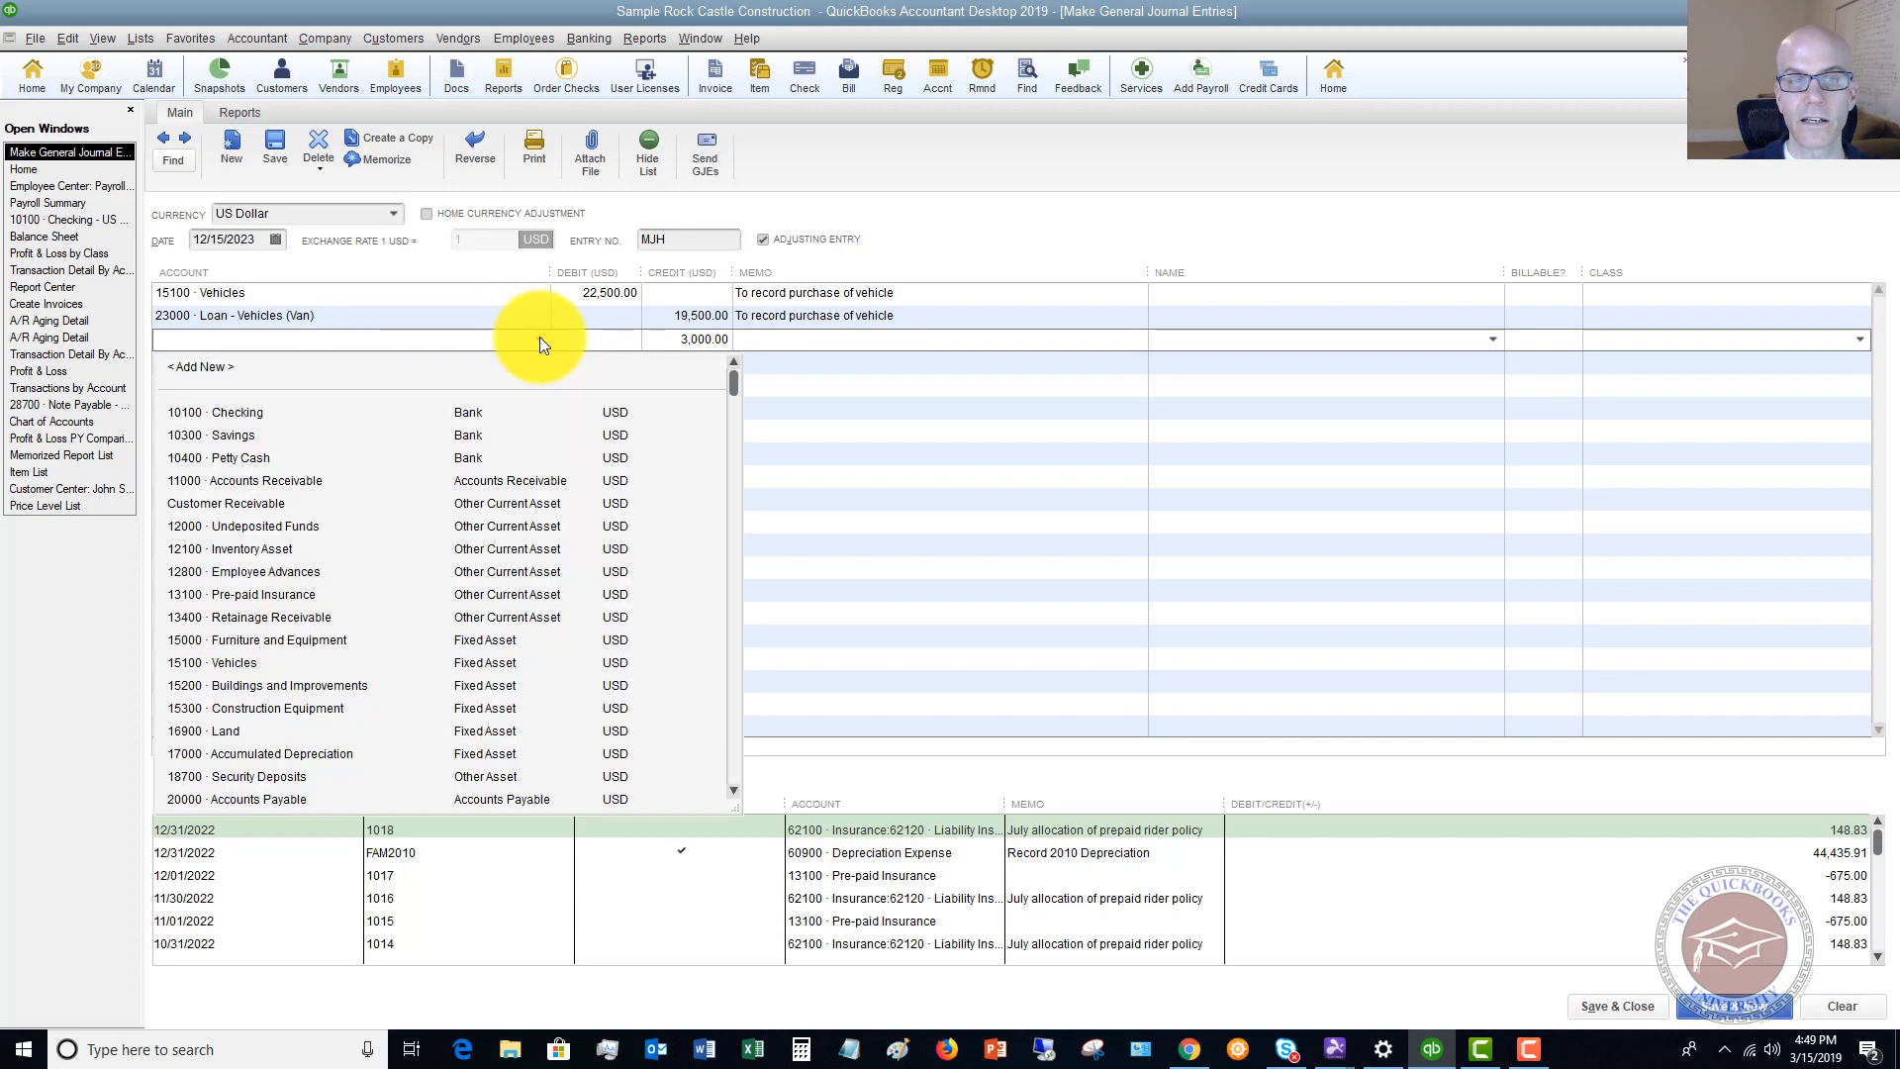
click(236, 411)
key(Tab)
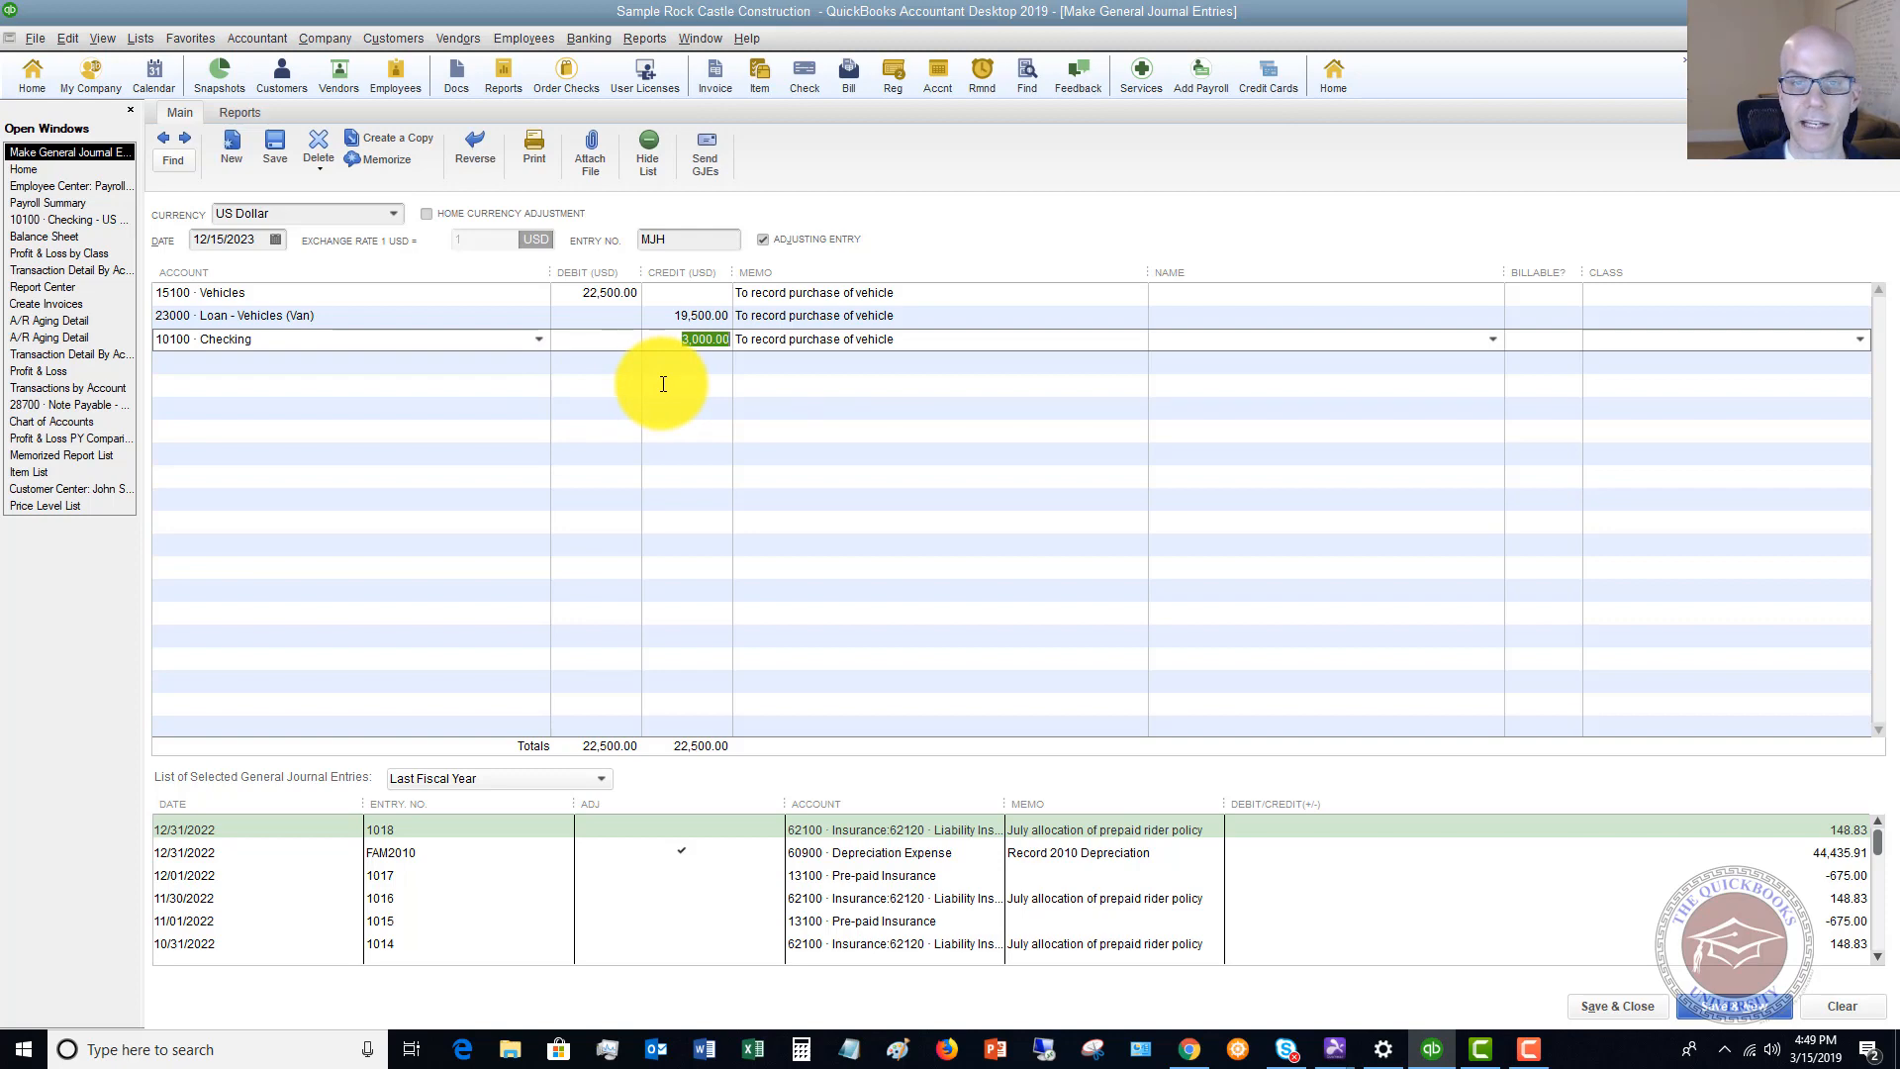
key(Tab)
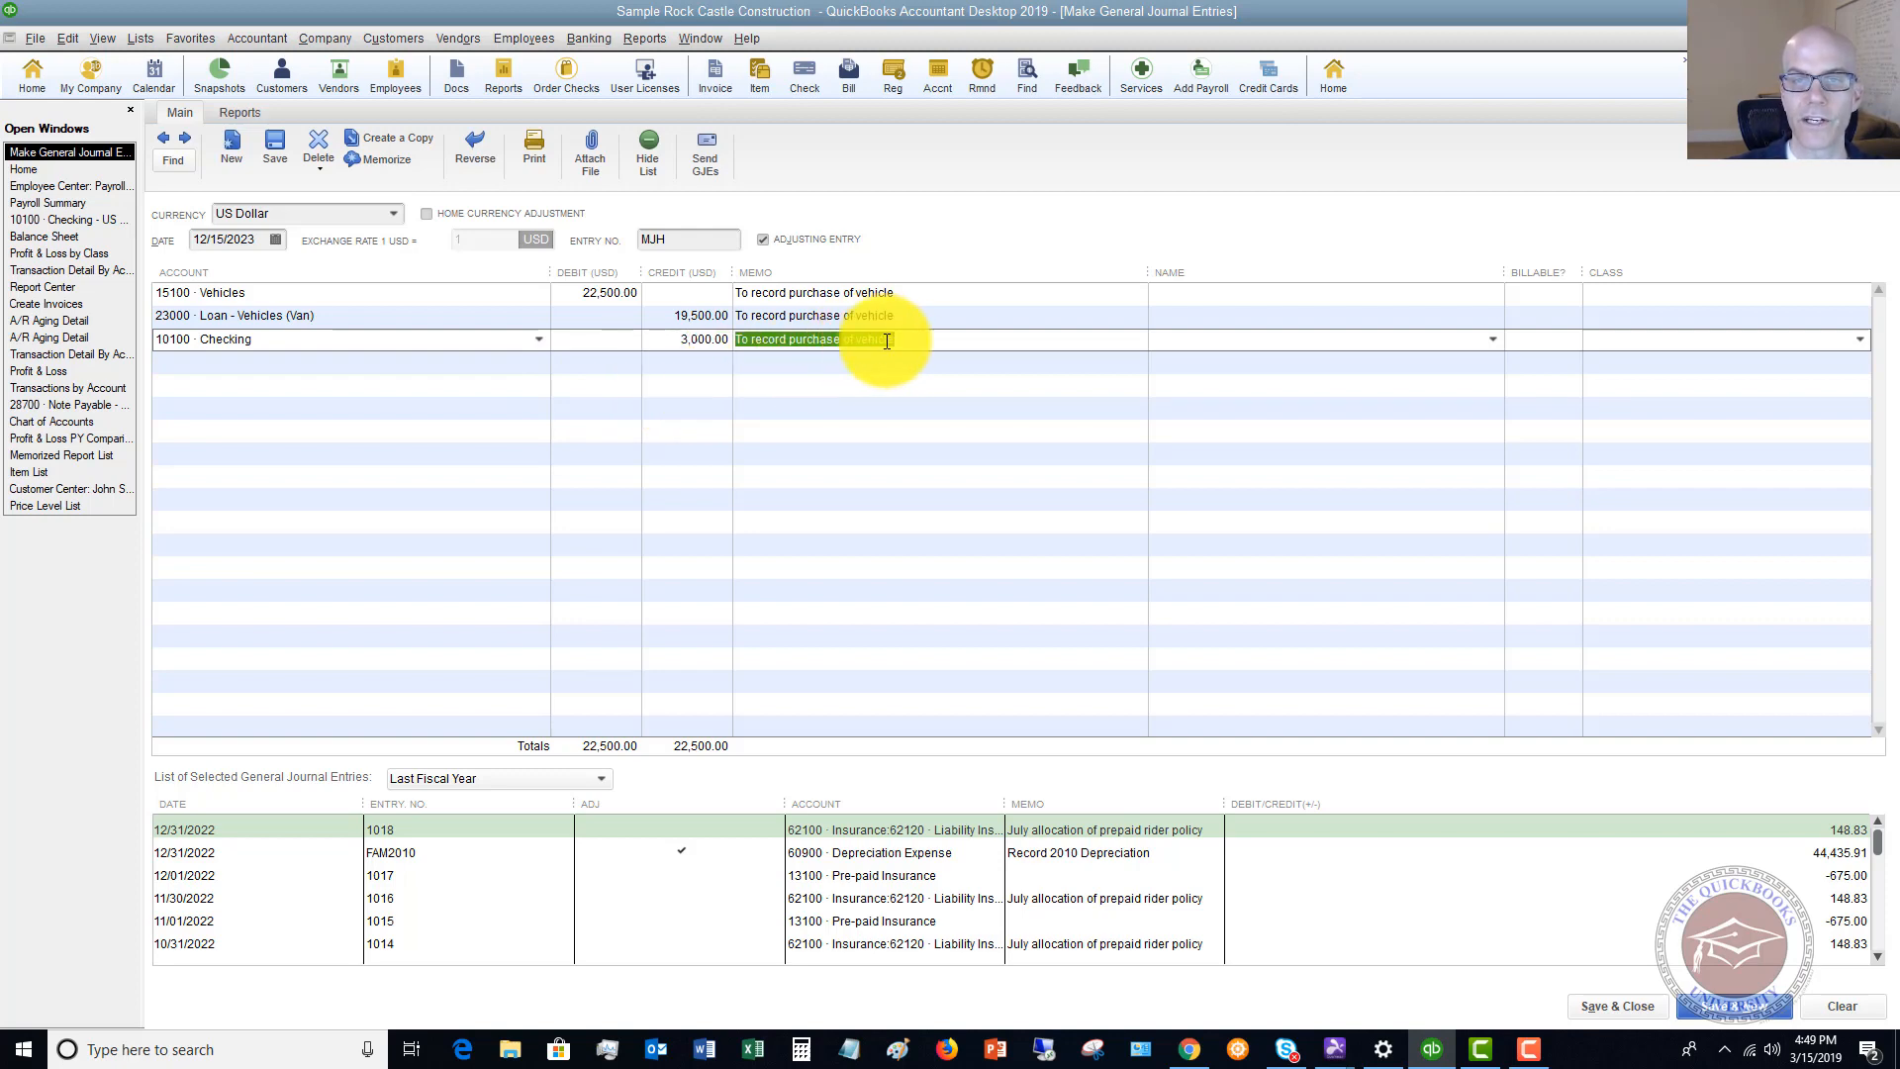
click(958, 341)
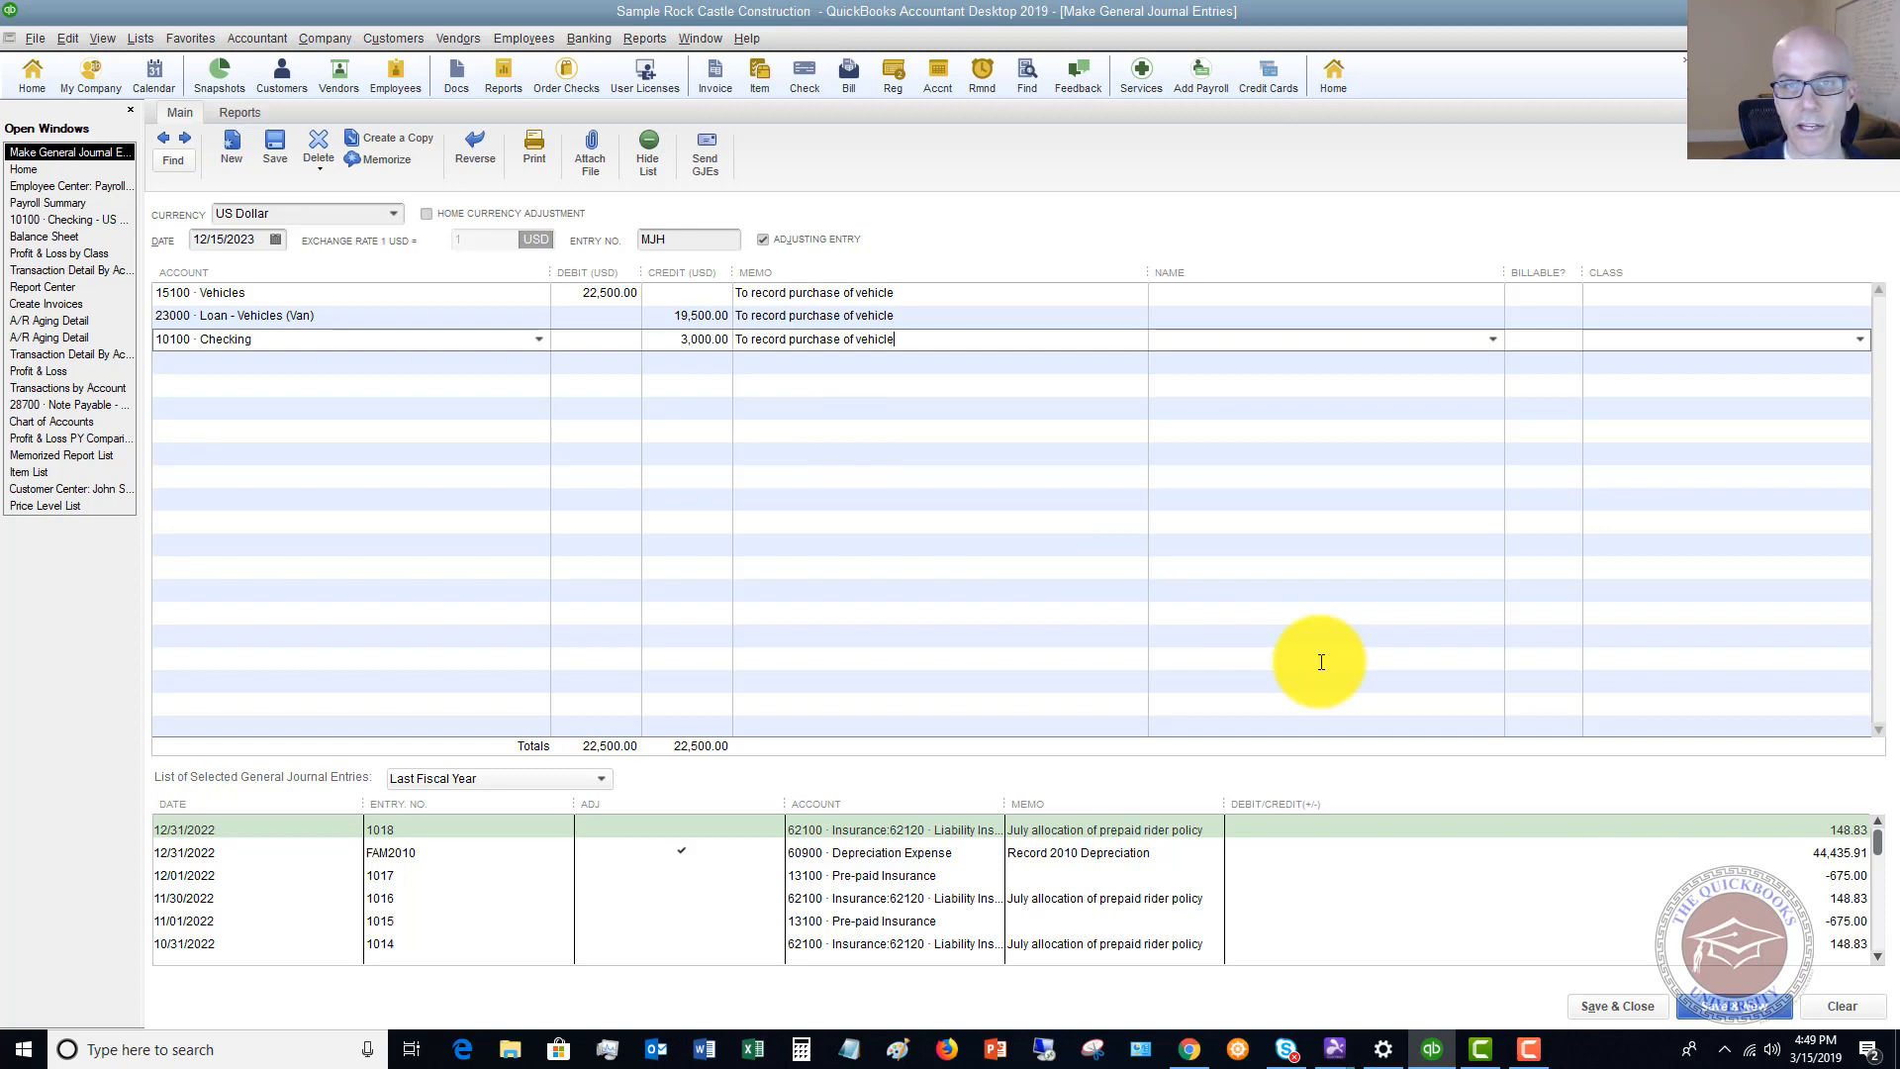
click(1623, 1009)
click(893, 351)
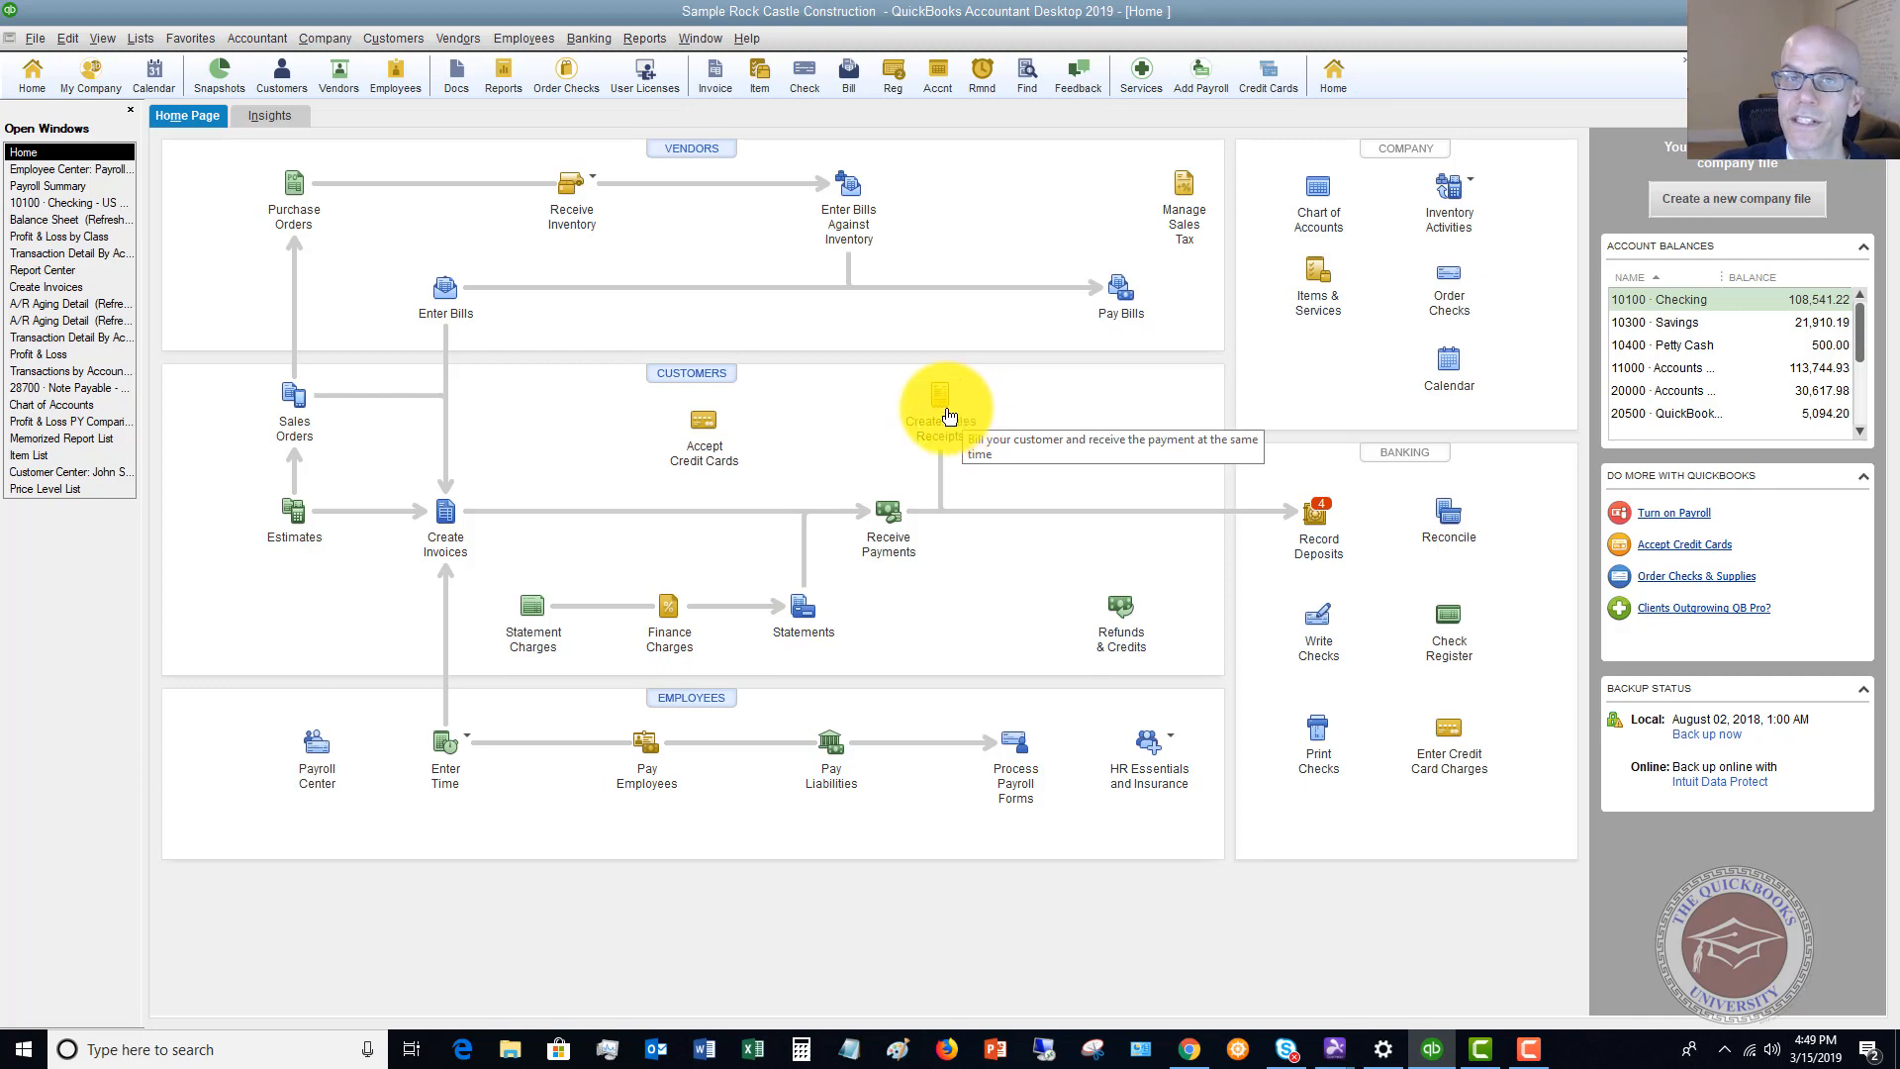
- Start a check from 10100 Checking payable to the vendor Hamlin Metal, choosing to write the check rather than pay its open bill
click(586, 38)
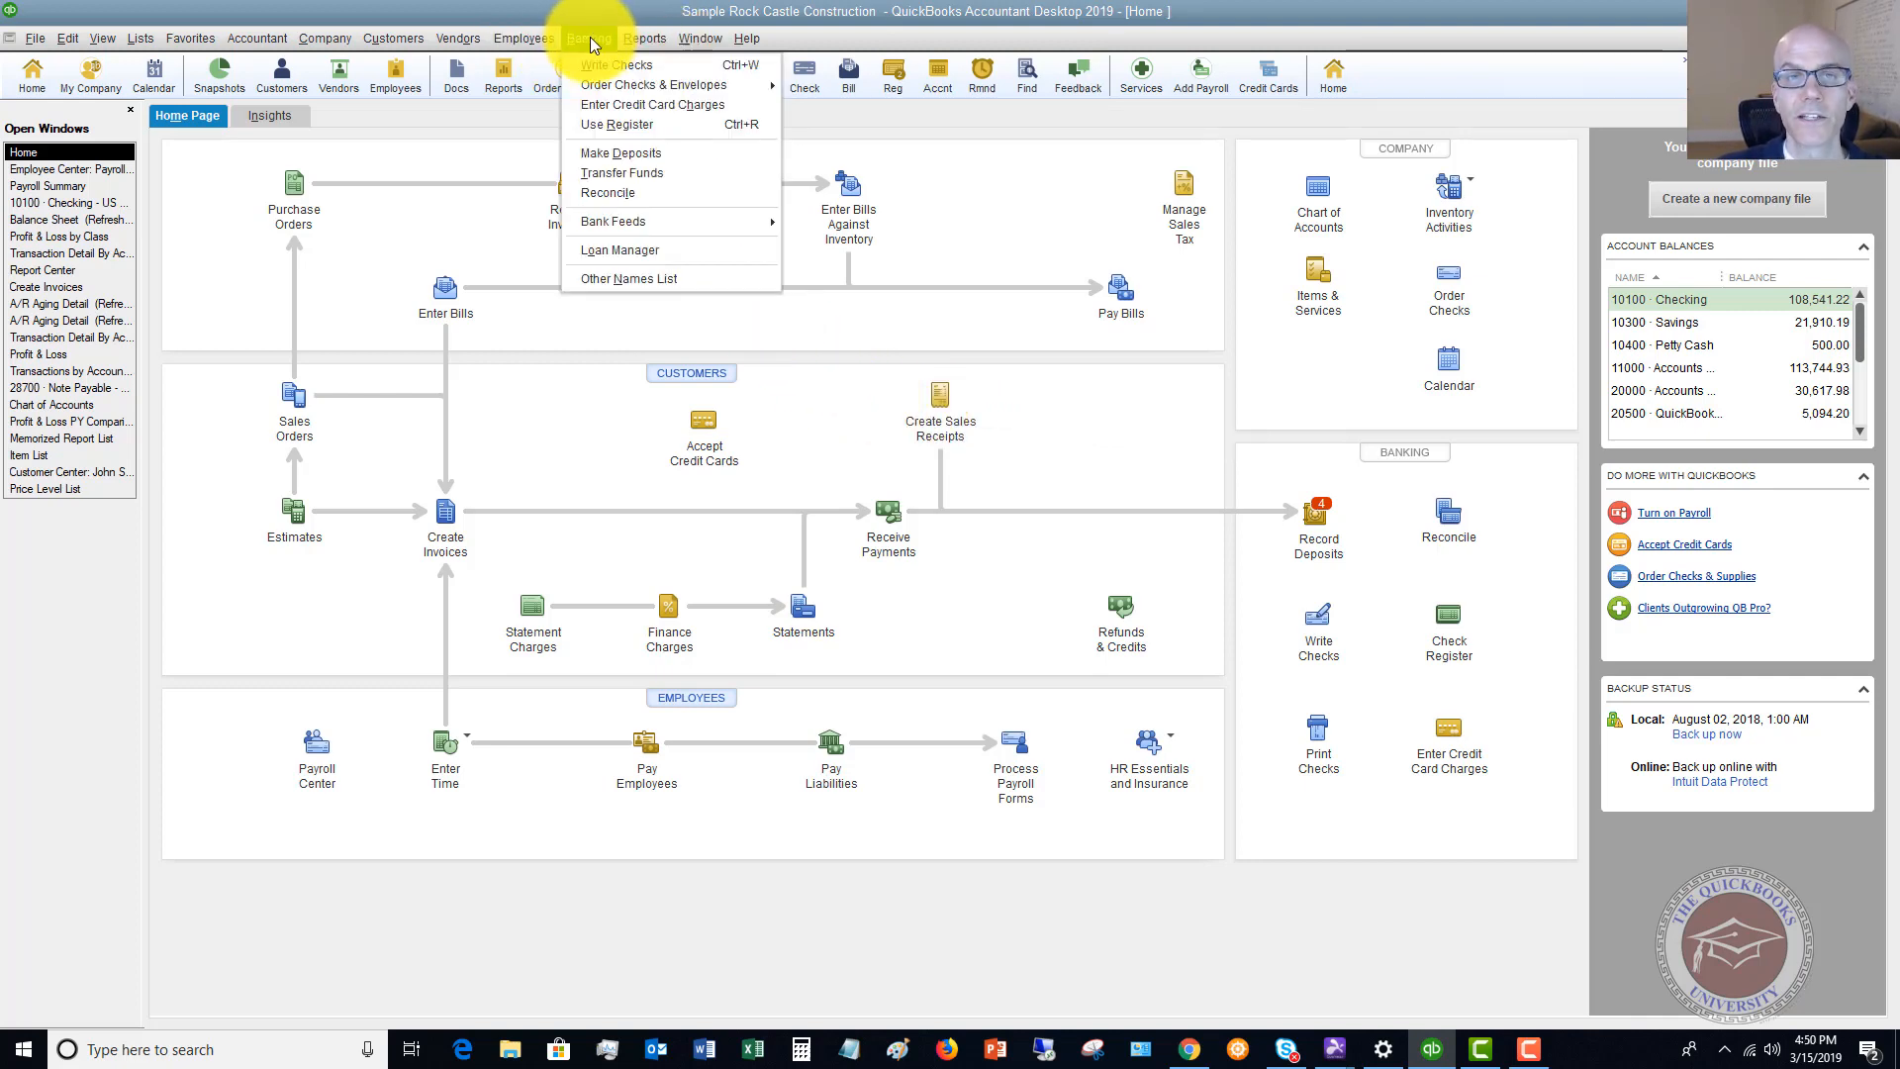
click(596, 63)
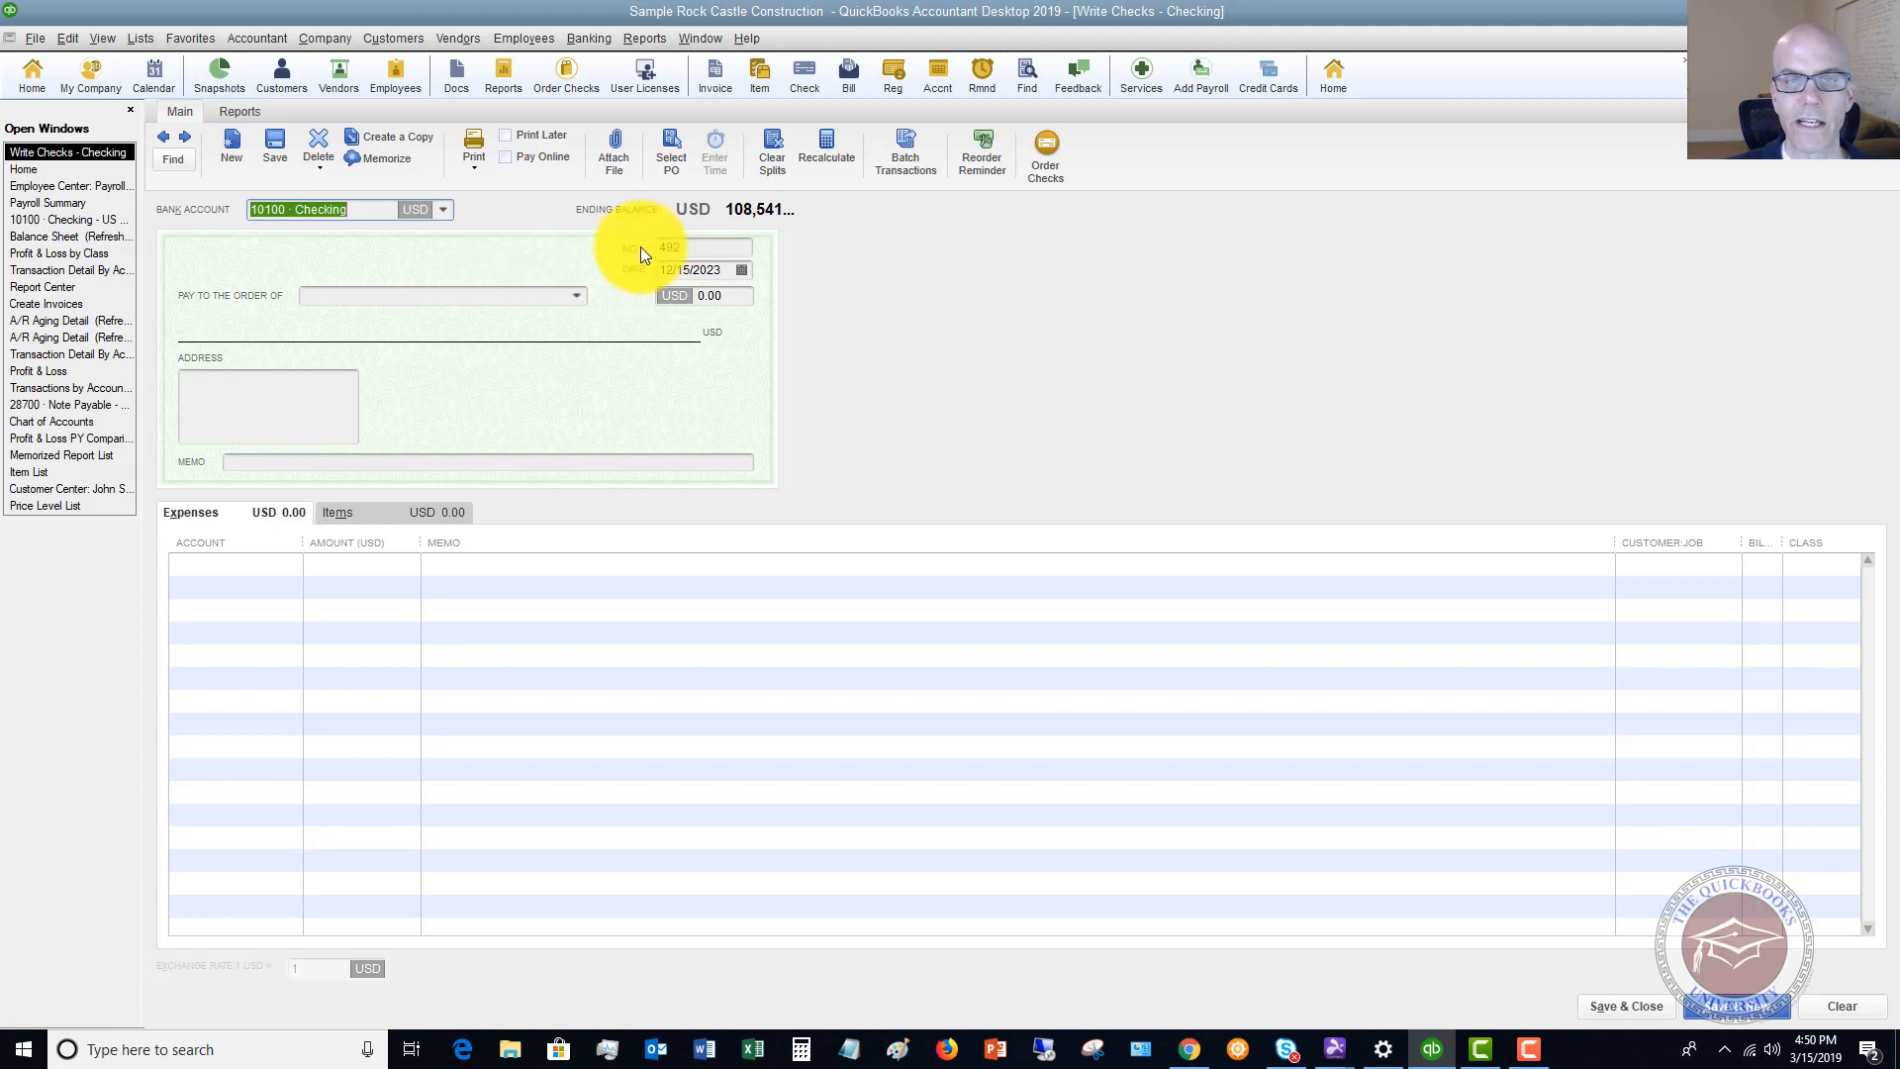
click(693, 245)
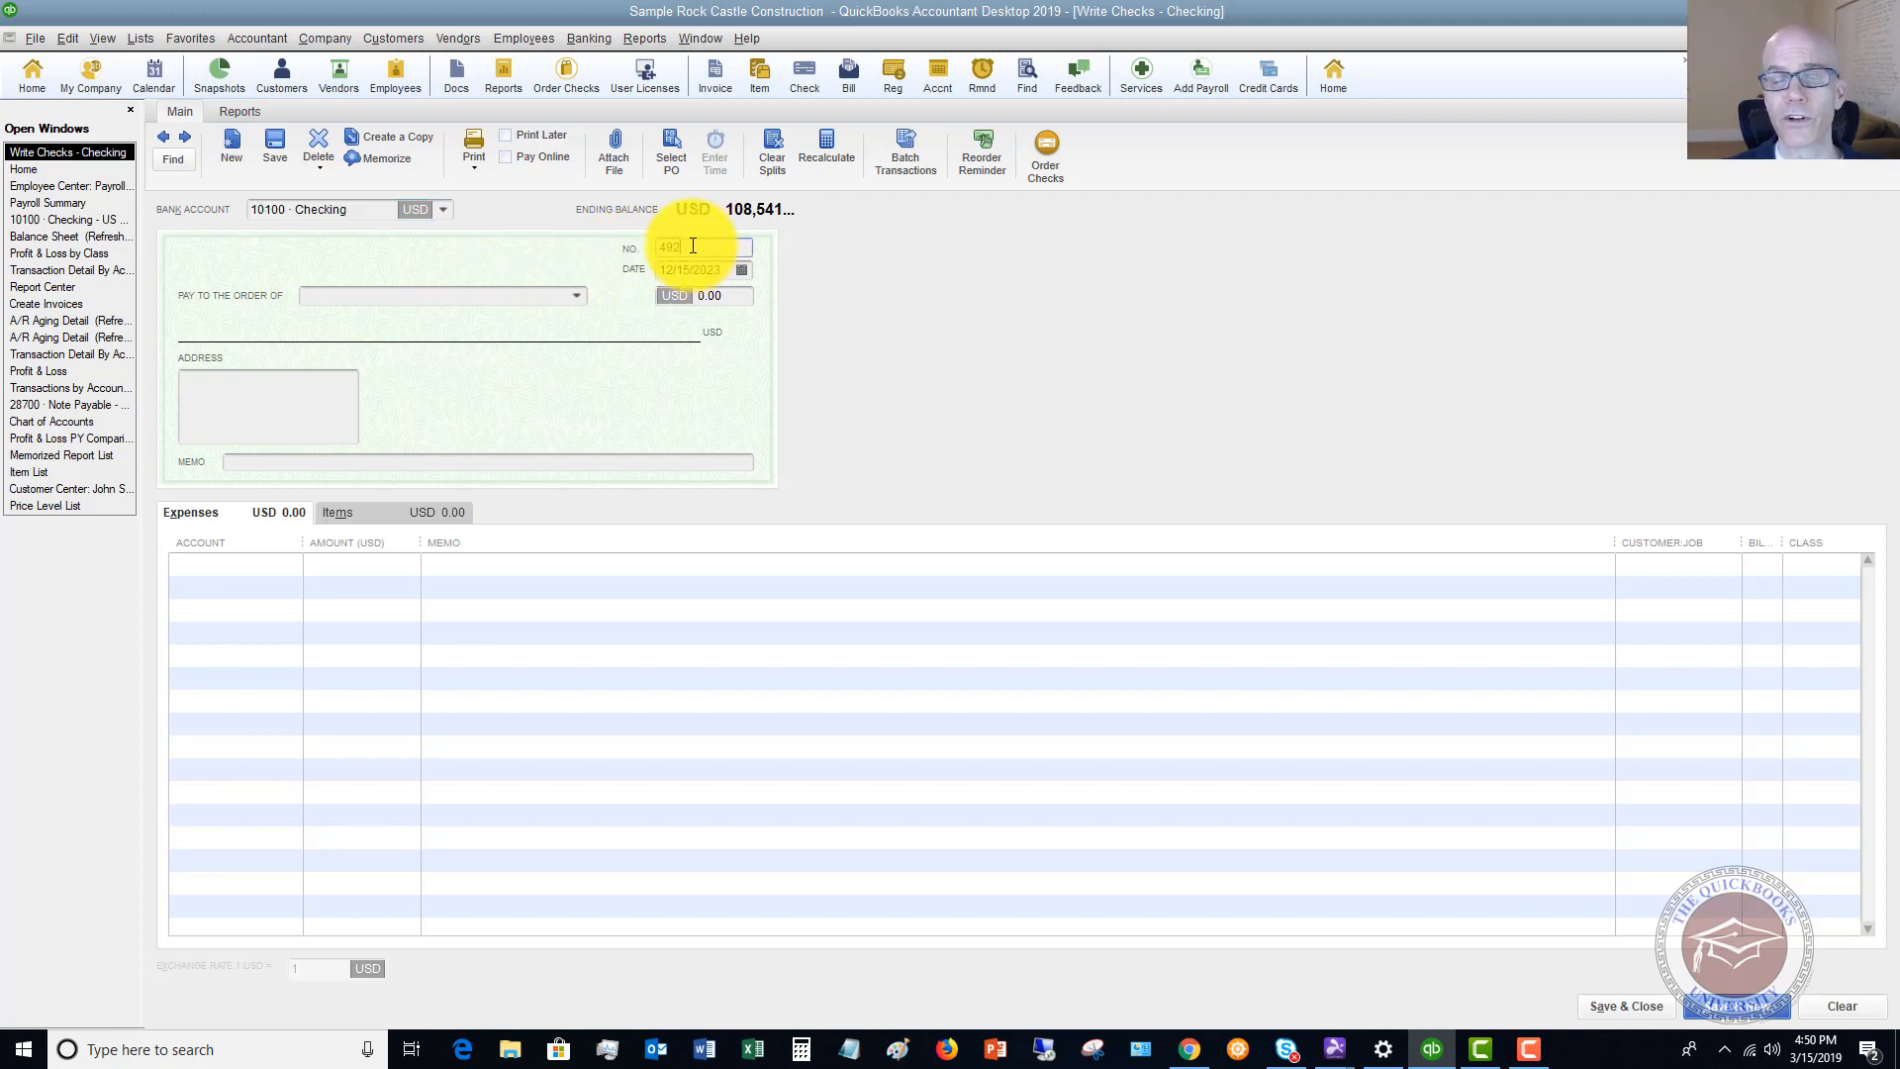
click(406, 295)
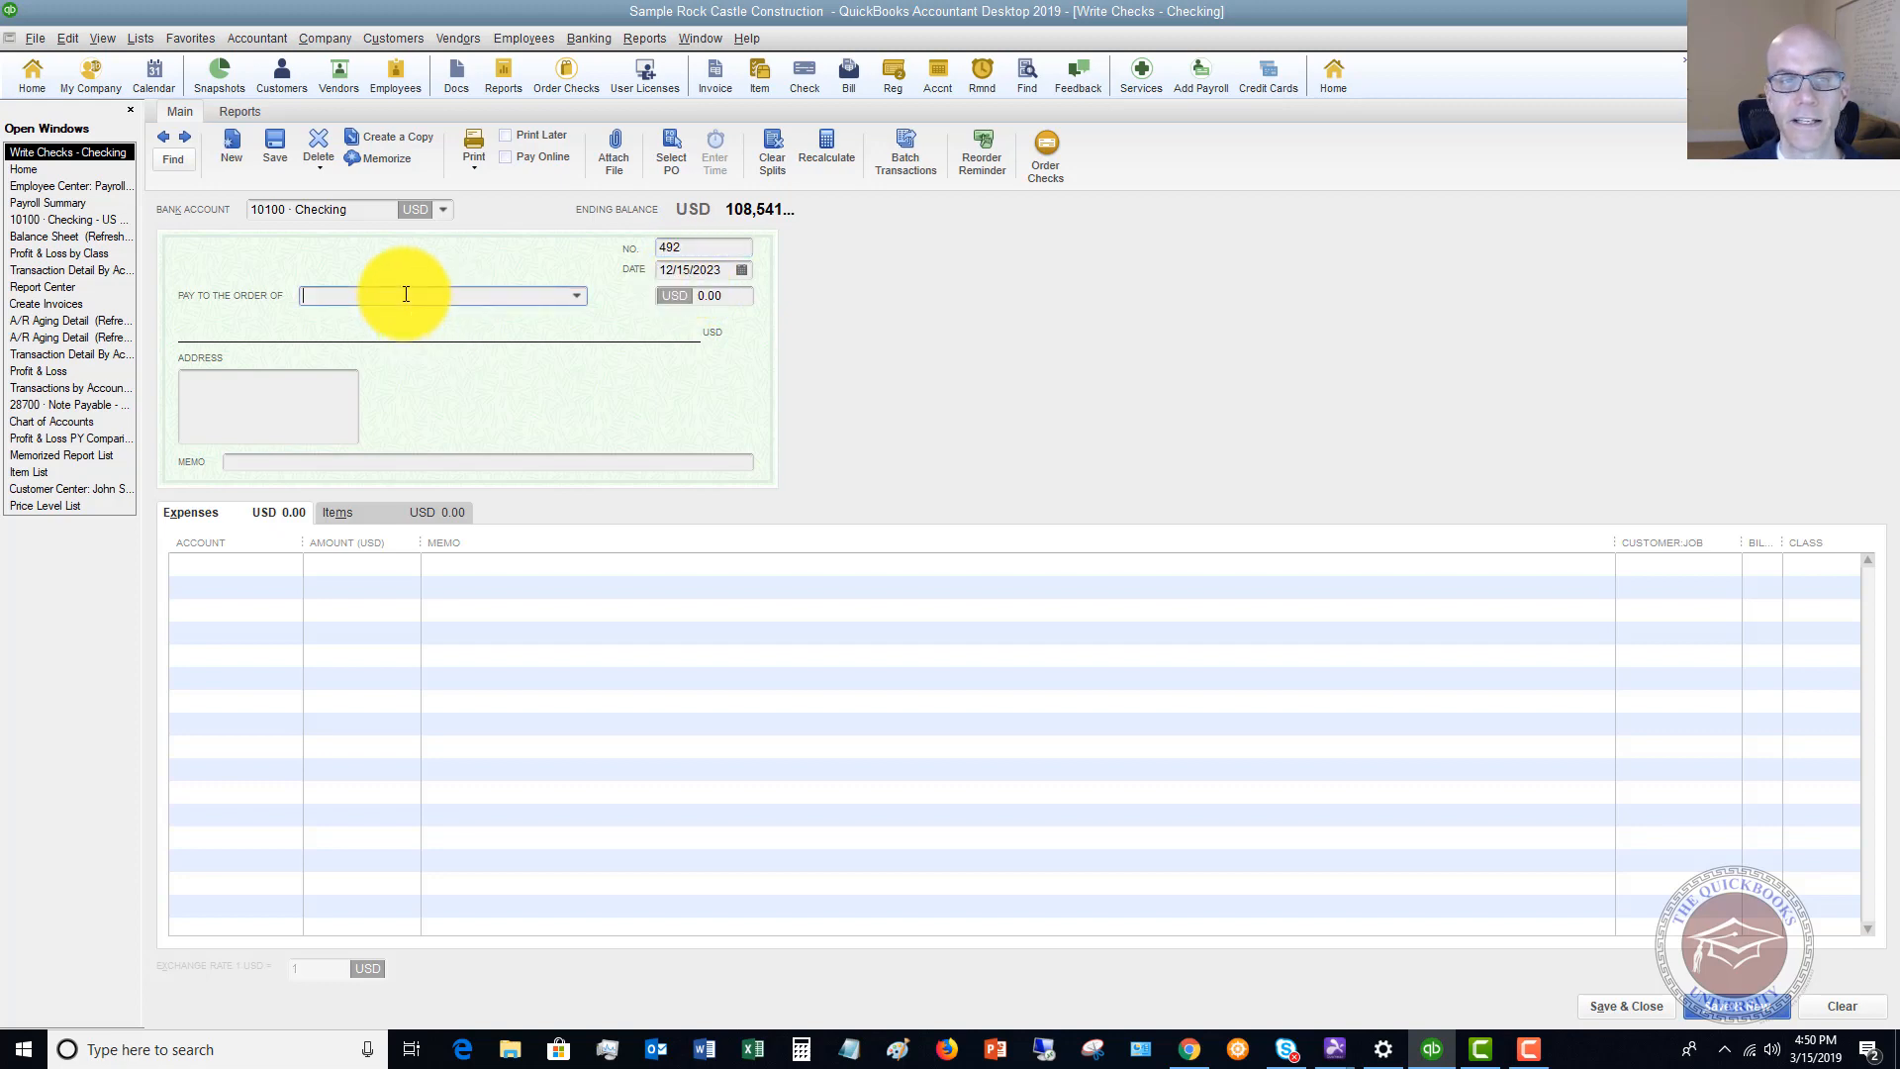
click(575, 295)
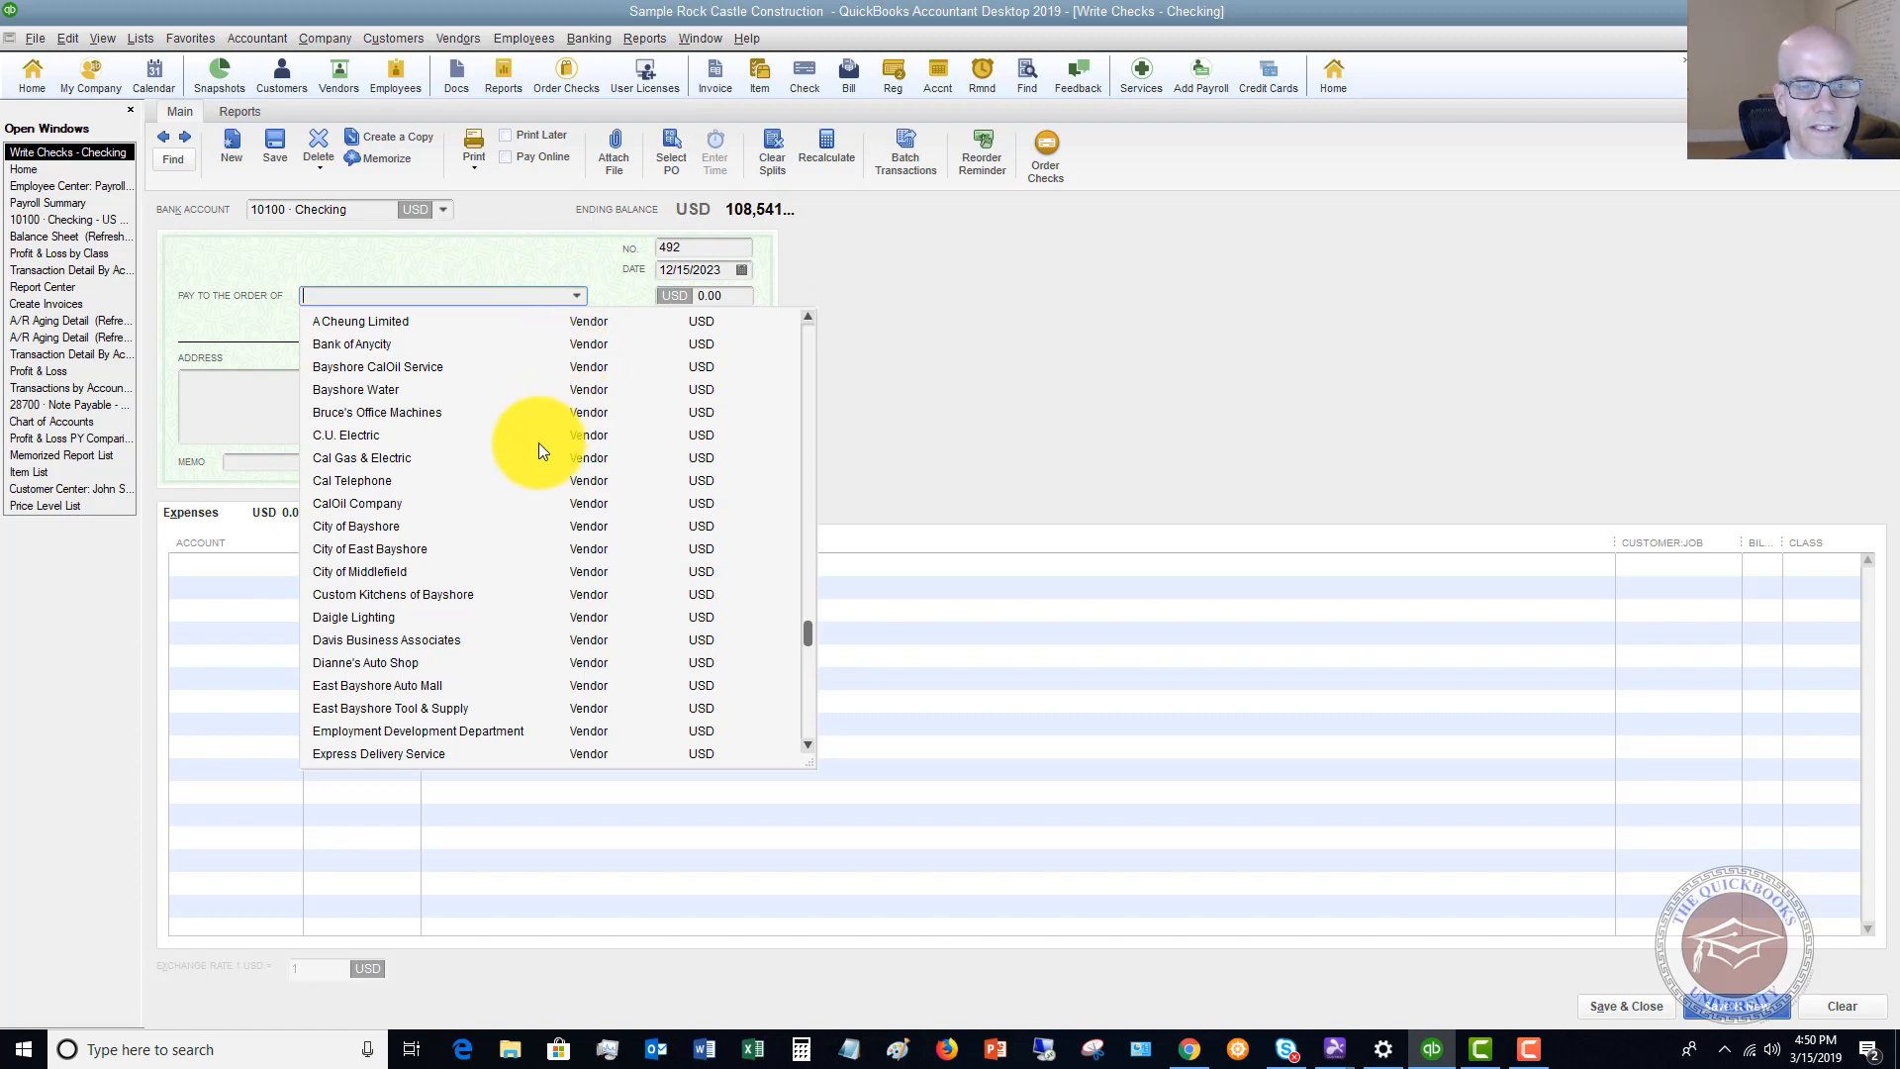
scroll(538, 442, down, 7)
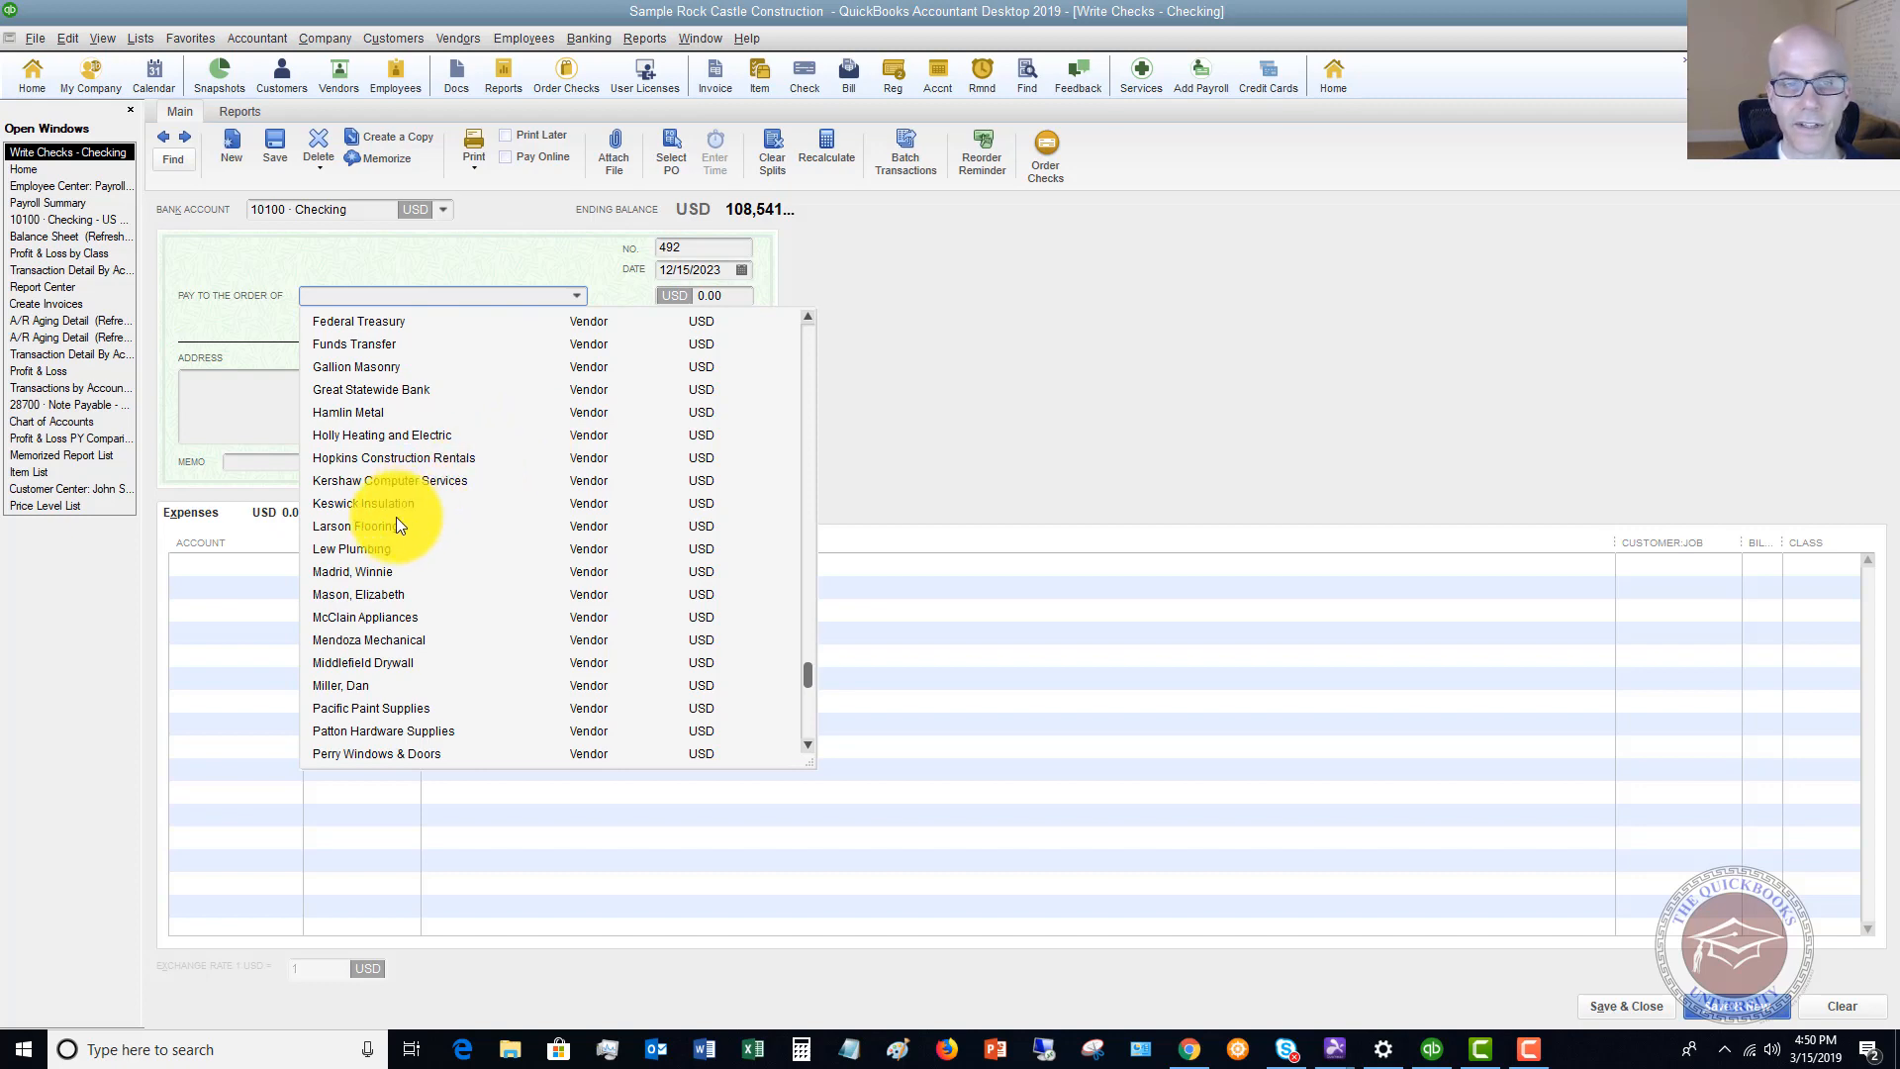
click(376, 413)
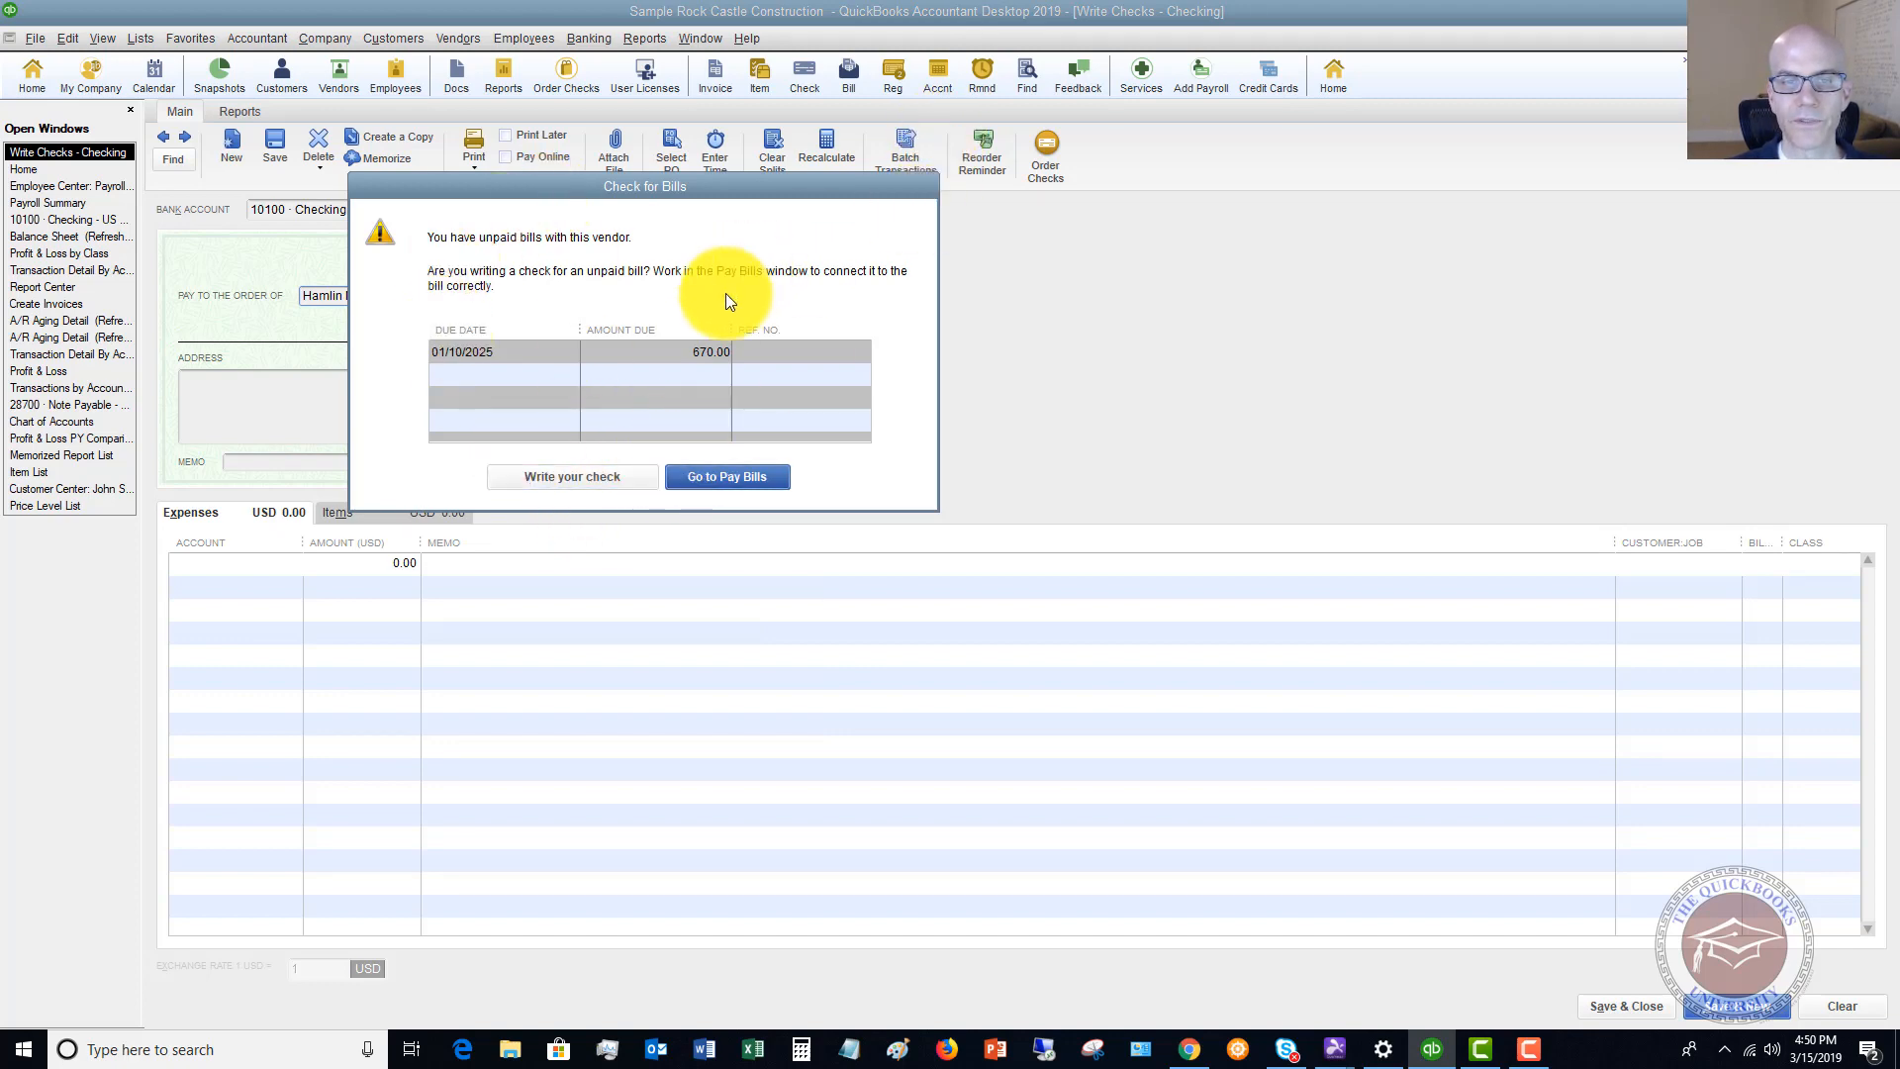
click(544, 475)
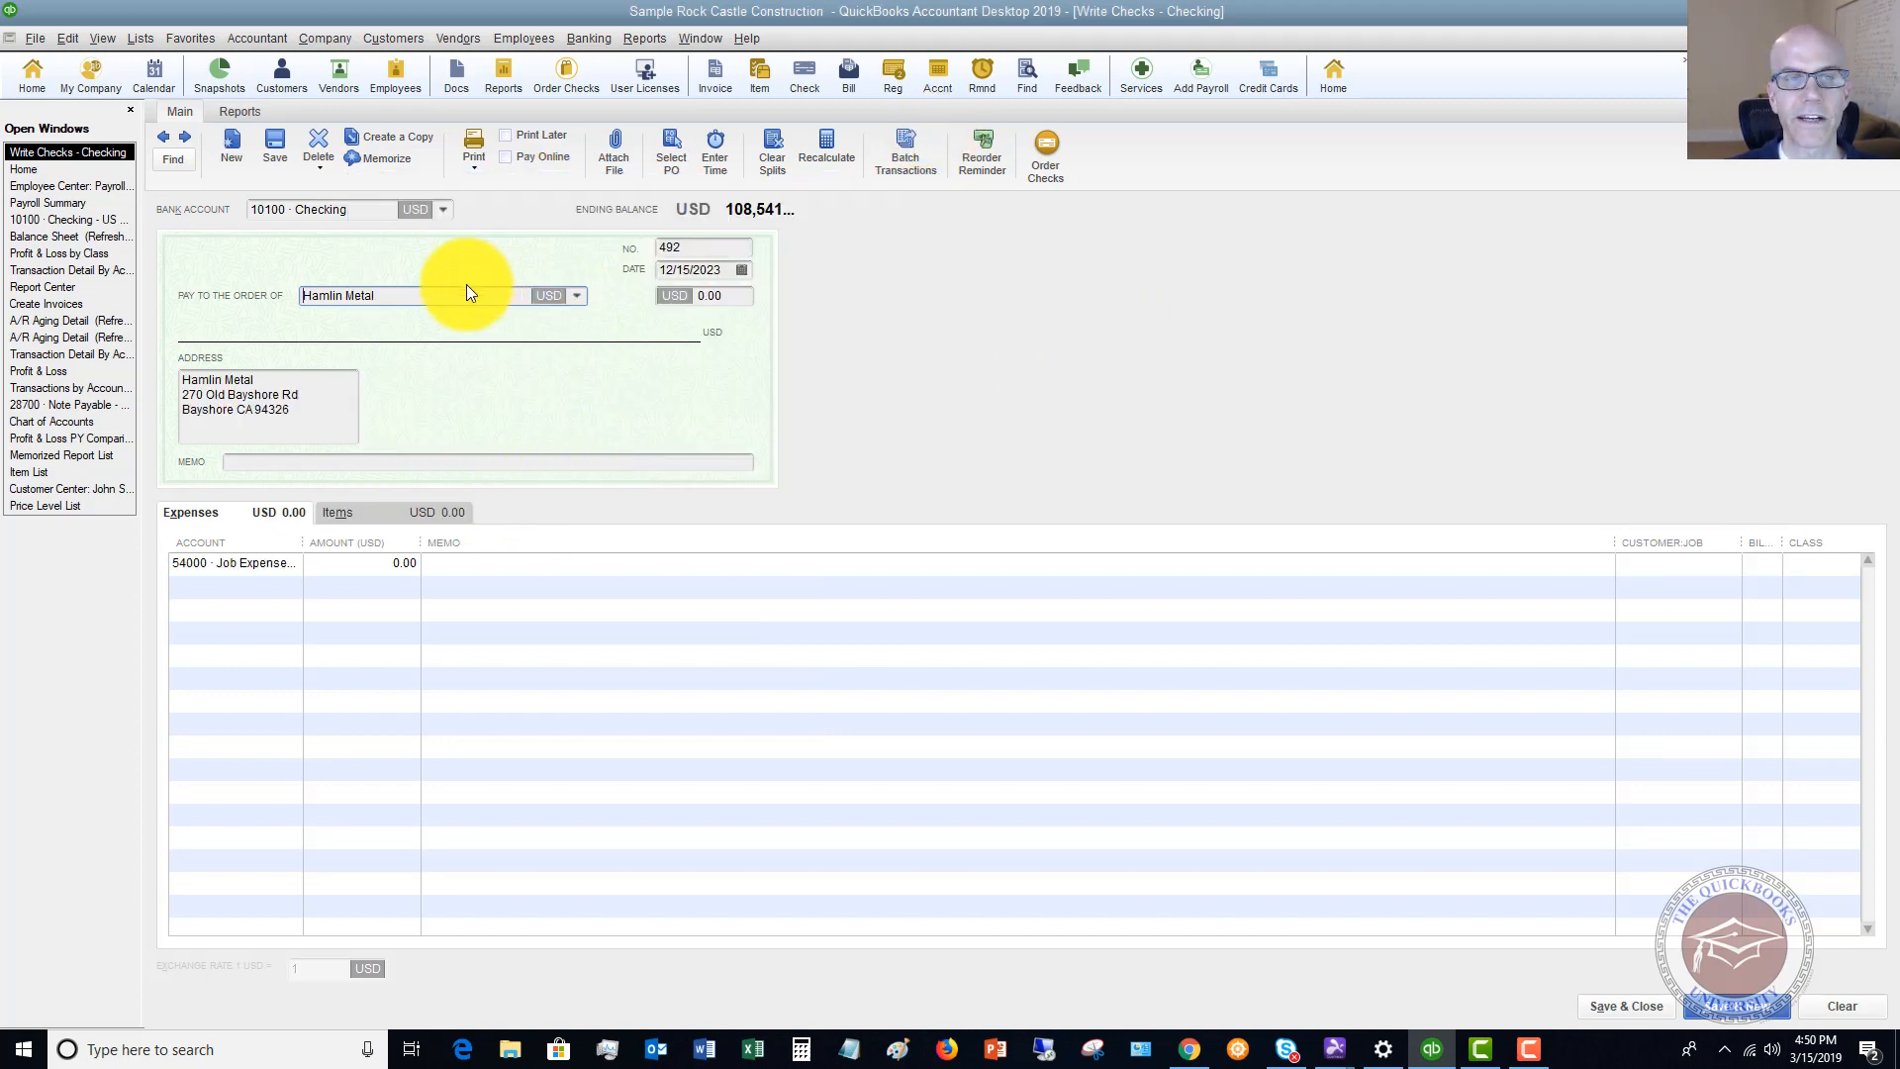
- Set the amount of the Hamlin Metal check to 3,000.00
click(741, 294)
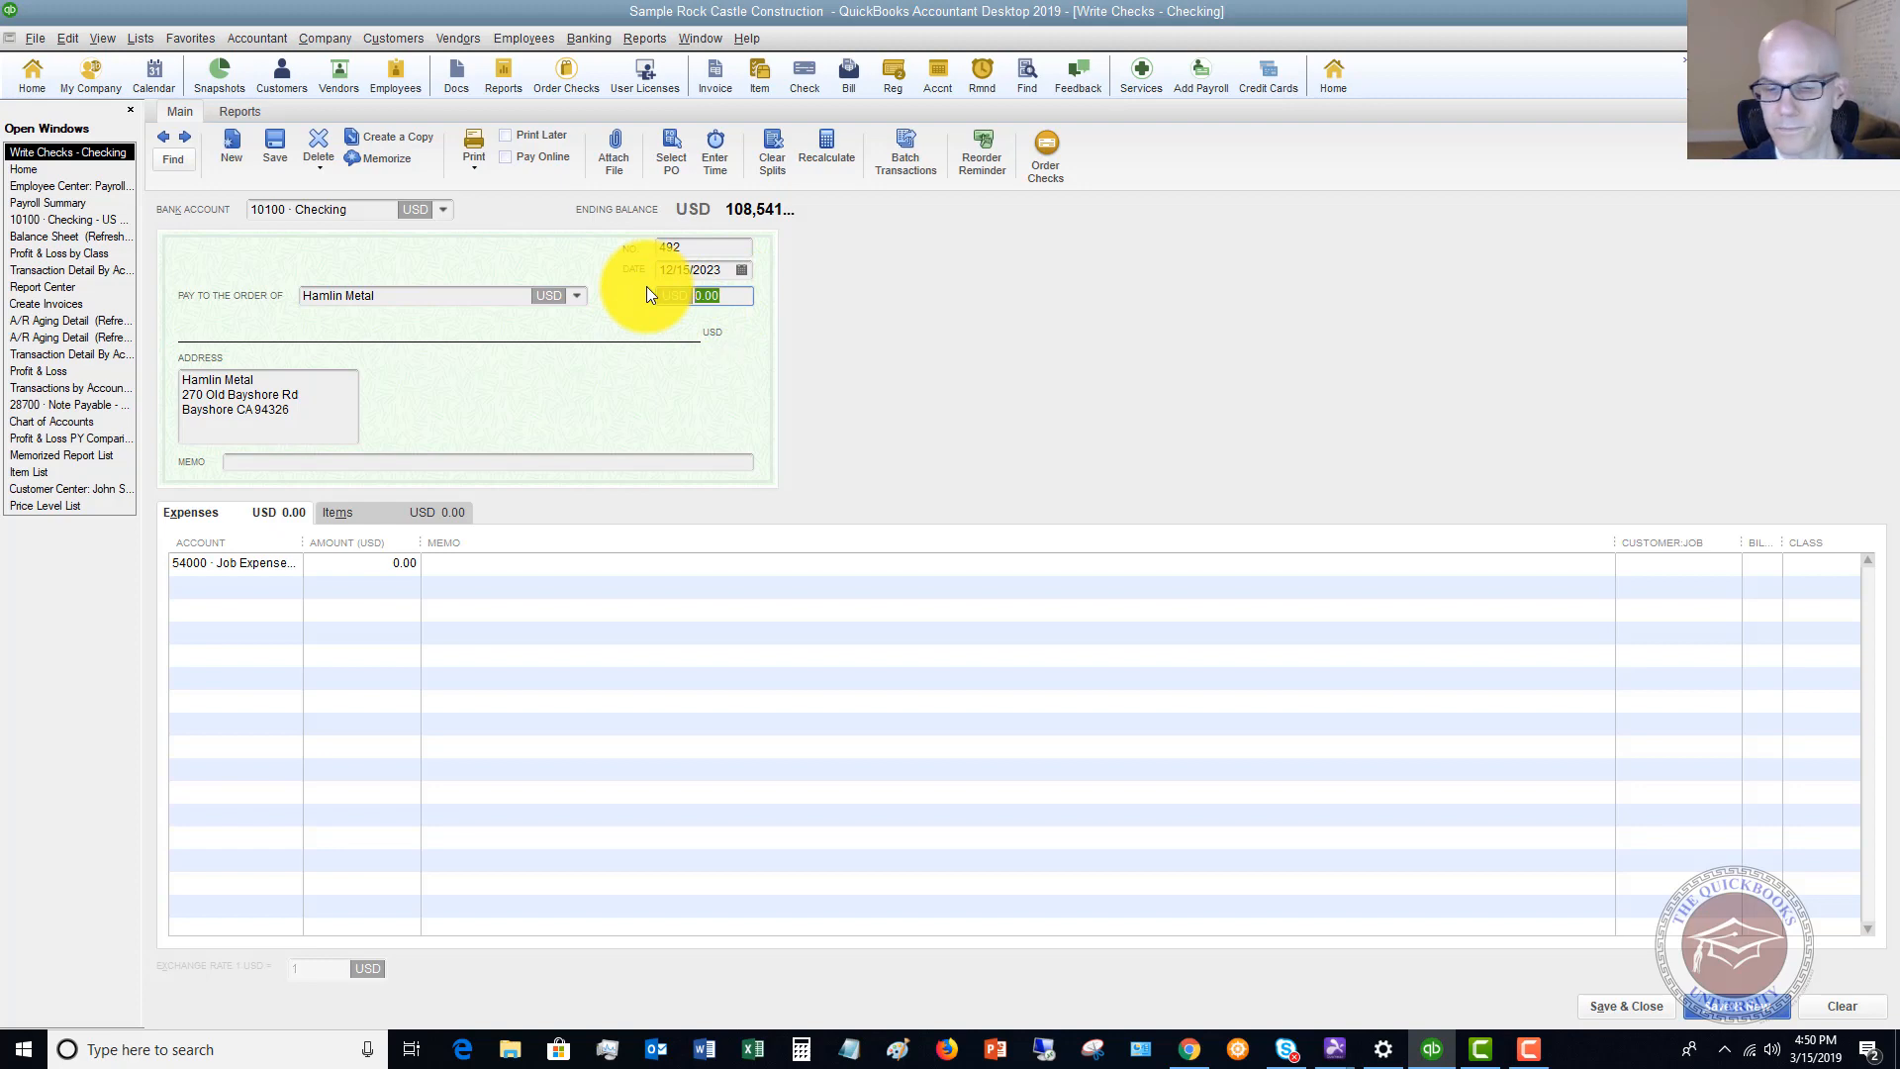
text(3000)
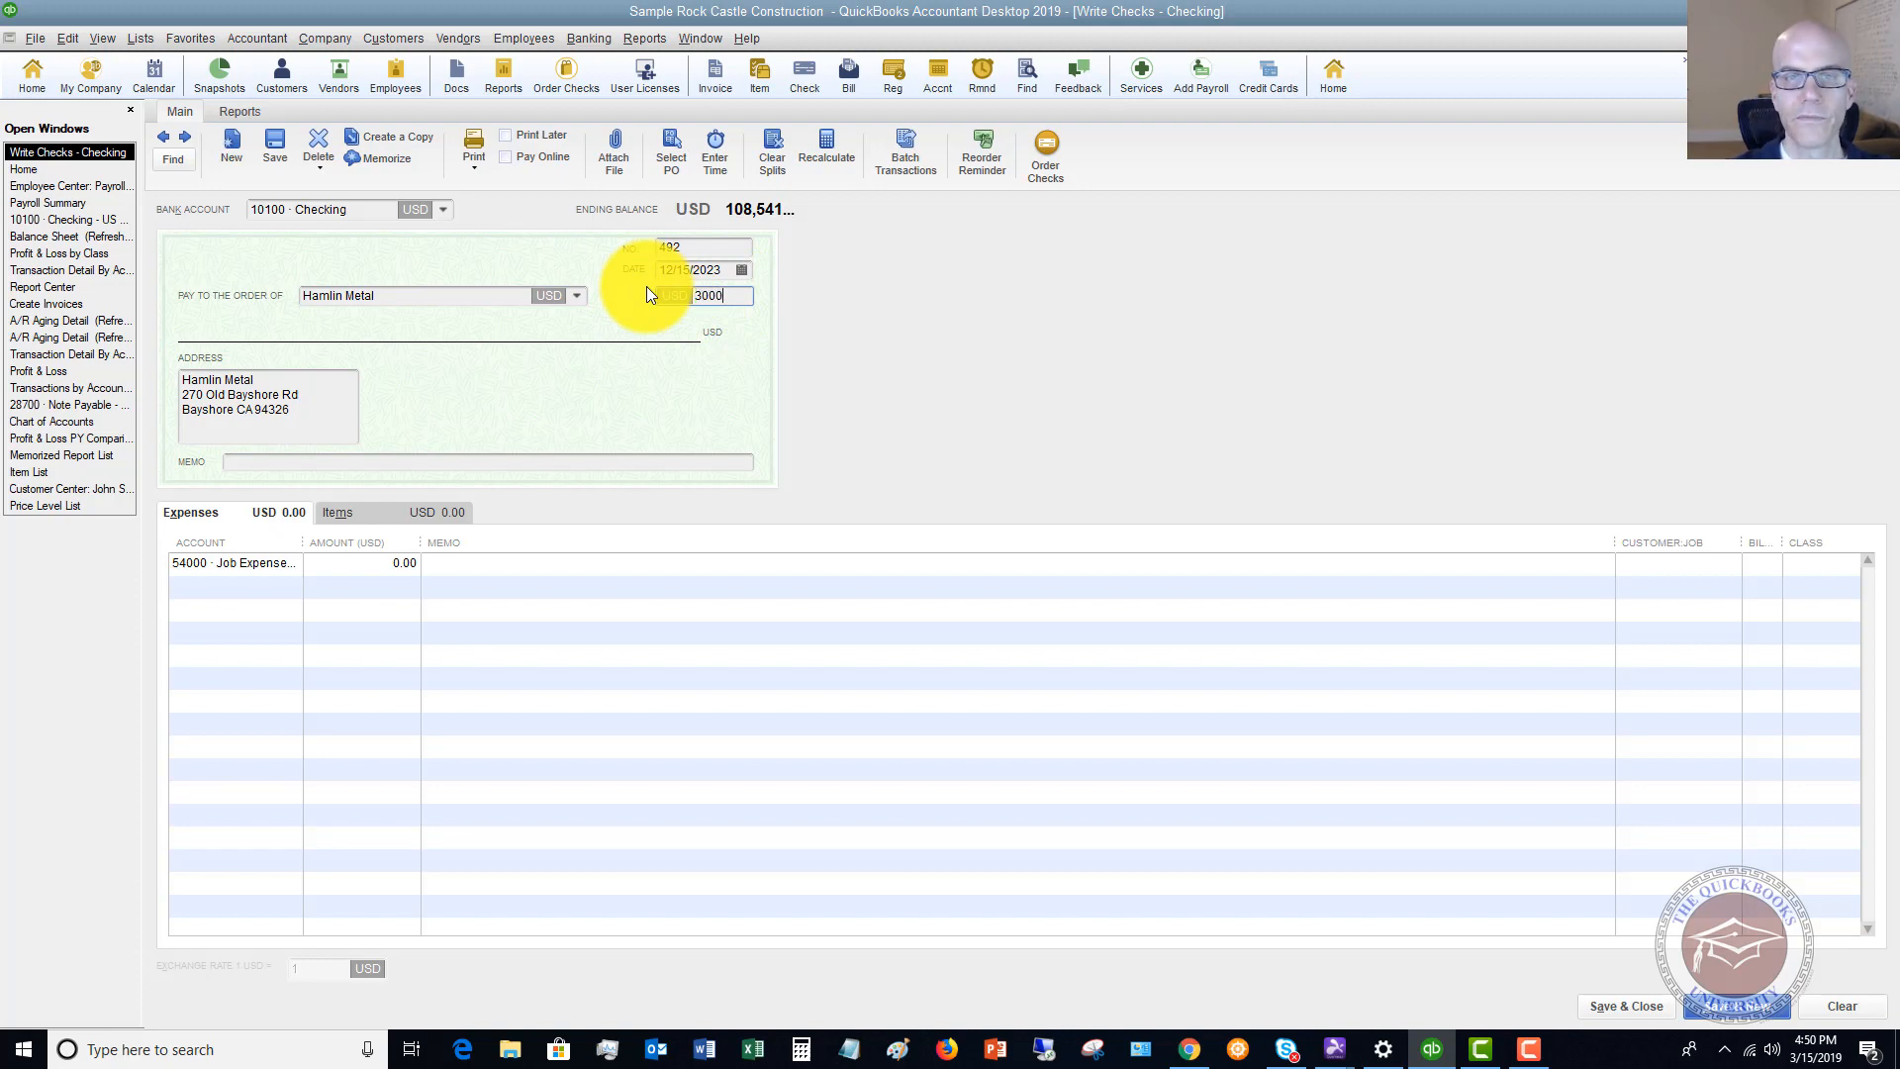
key(Tab)
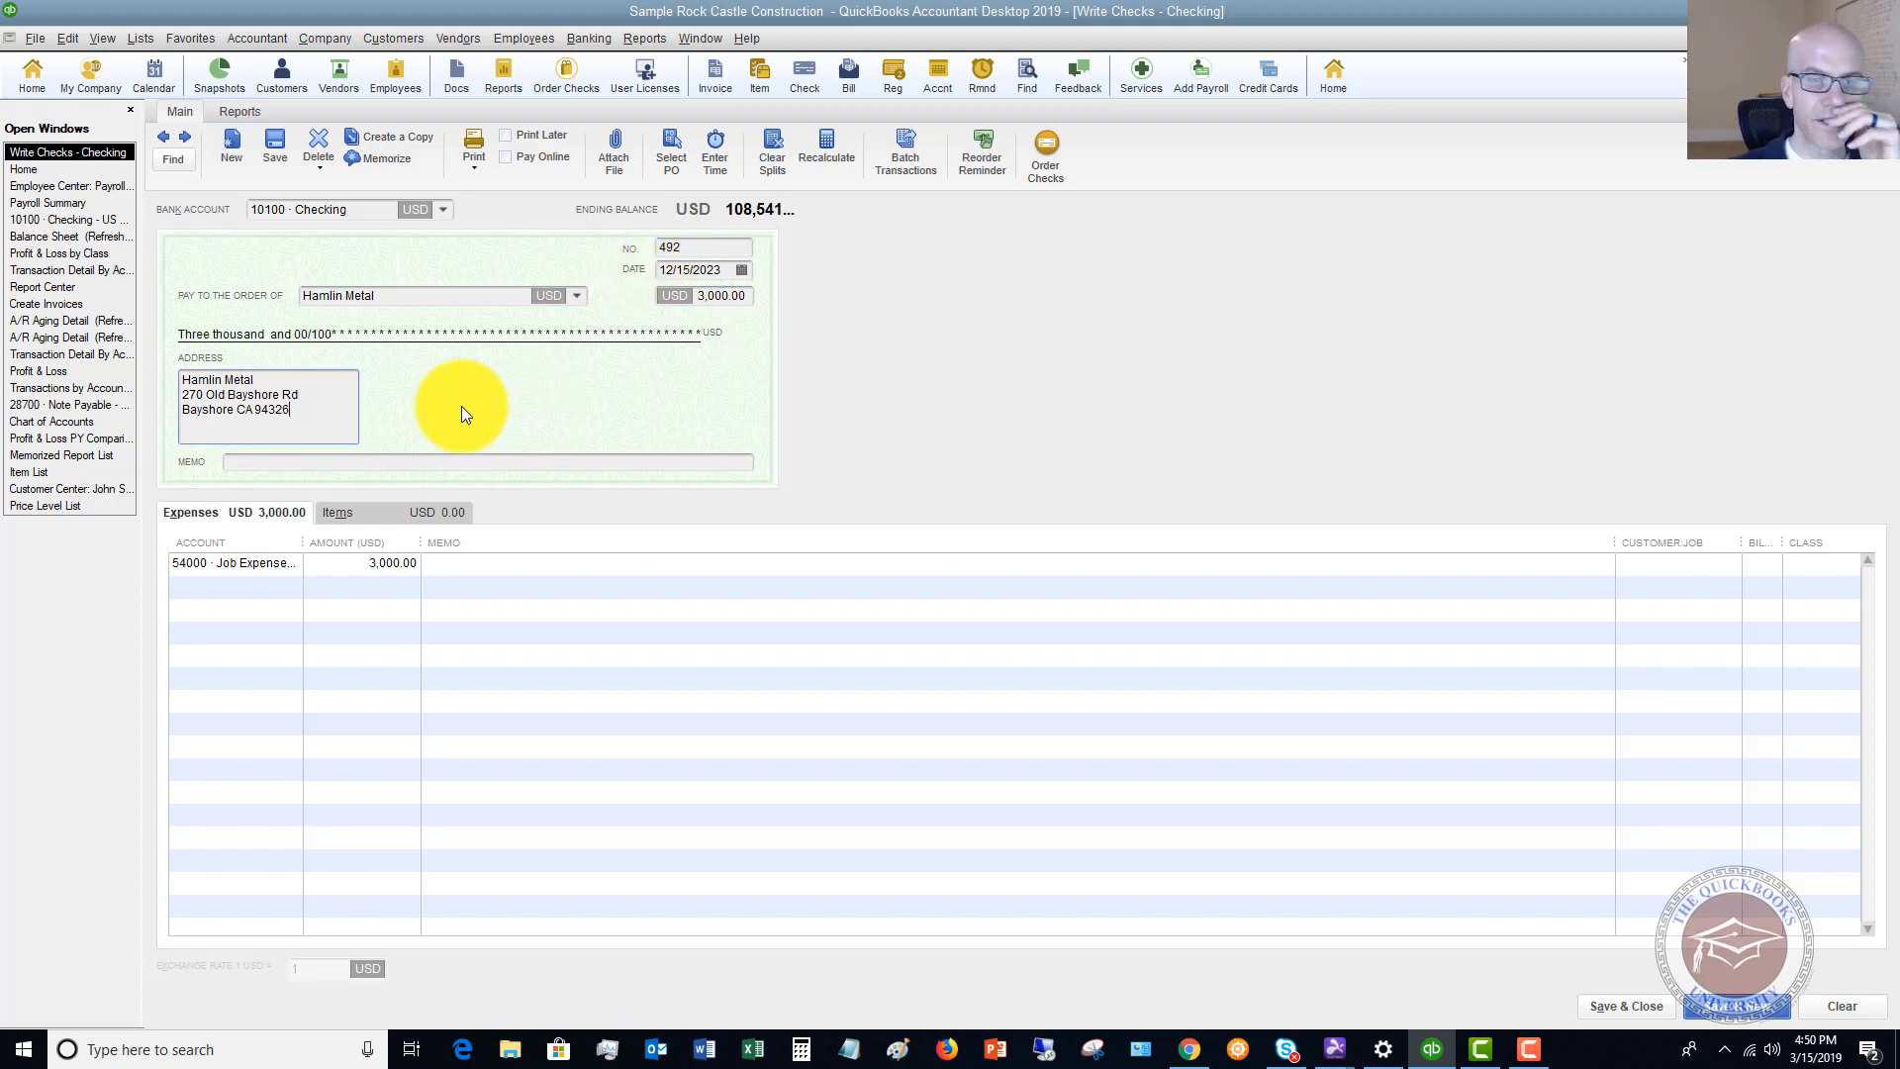
- Enter "Purchase of new van" as the memo on the Hamlin Metal check
click(423, 462)
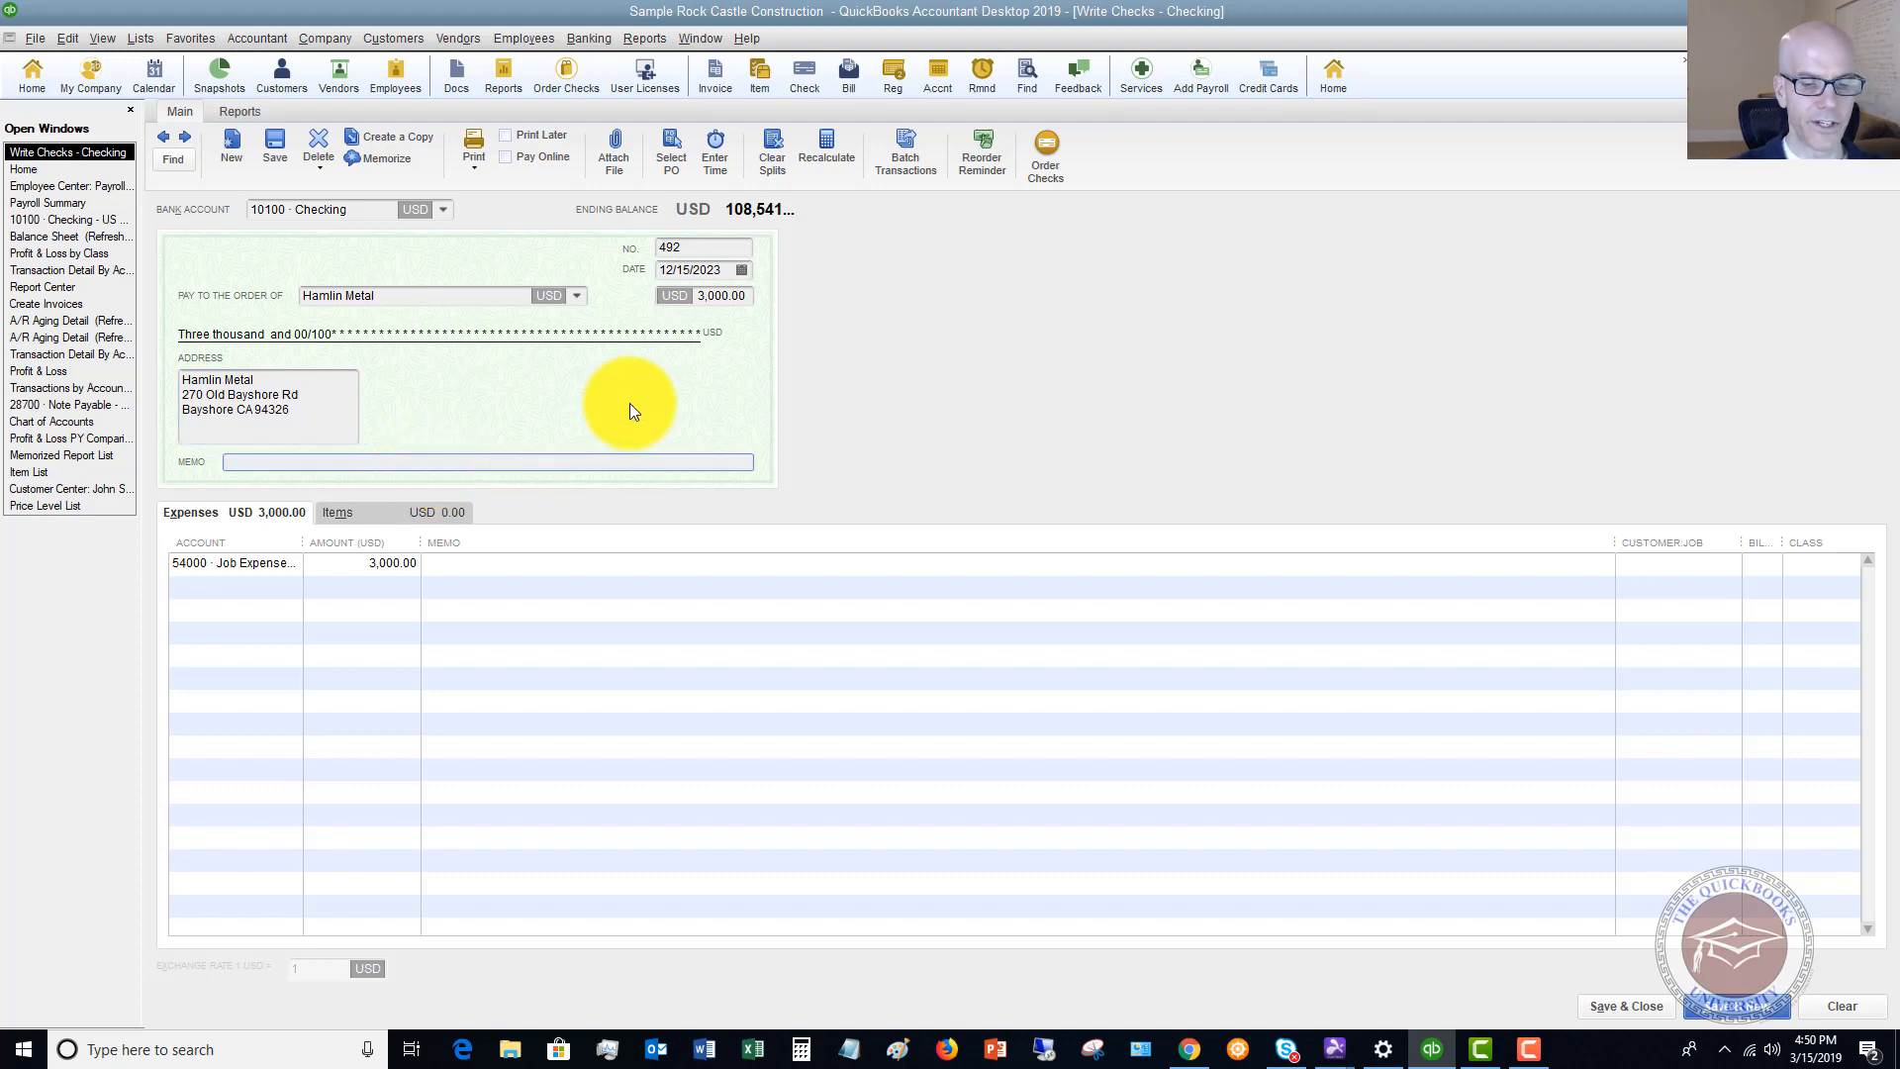
text(Purchase)
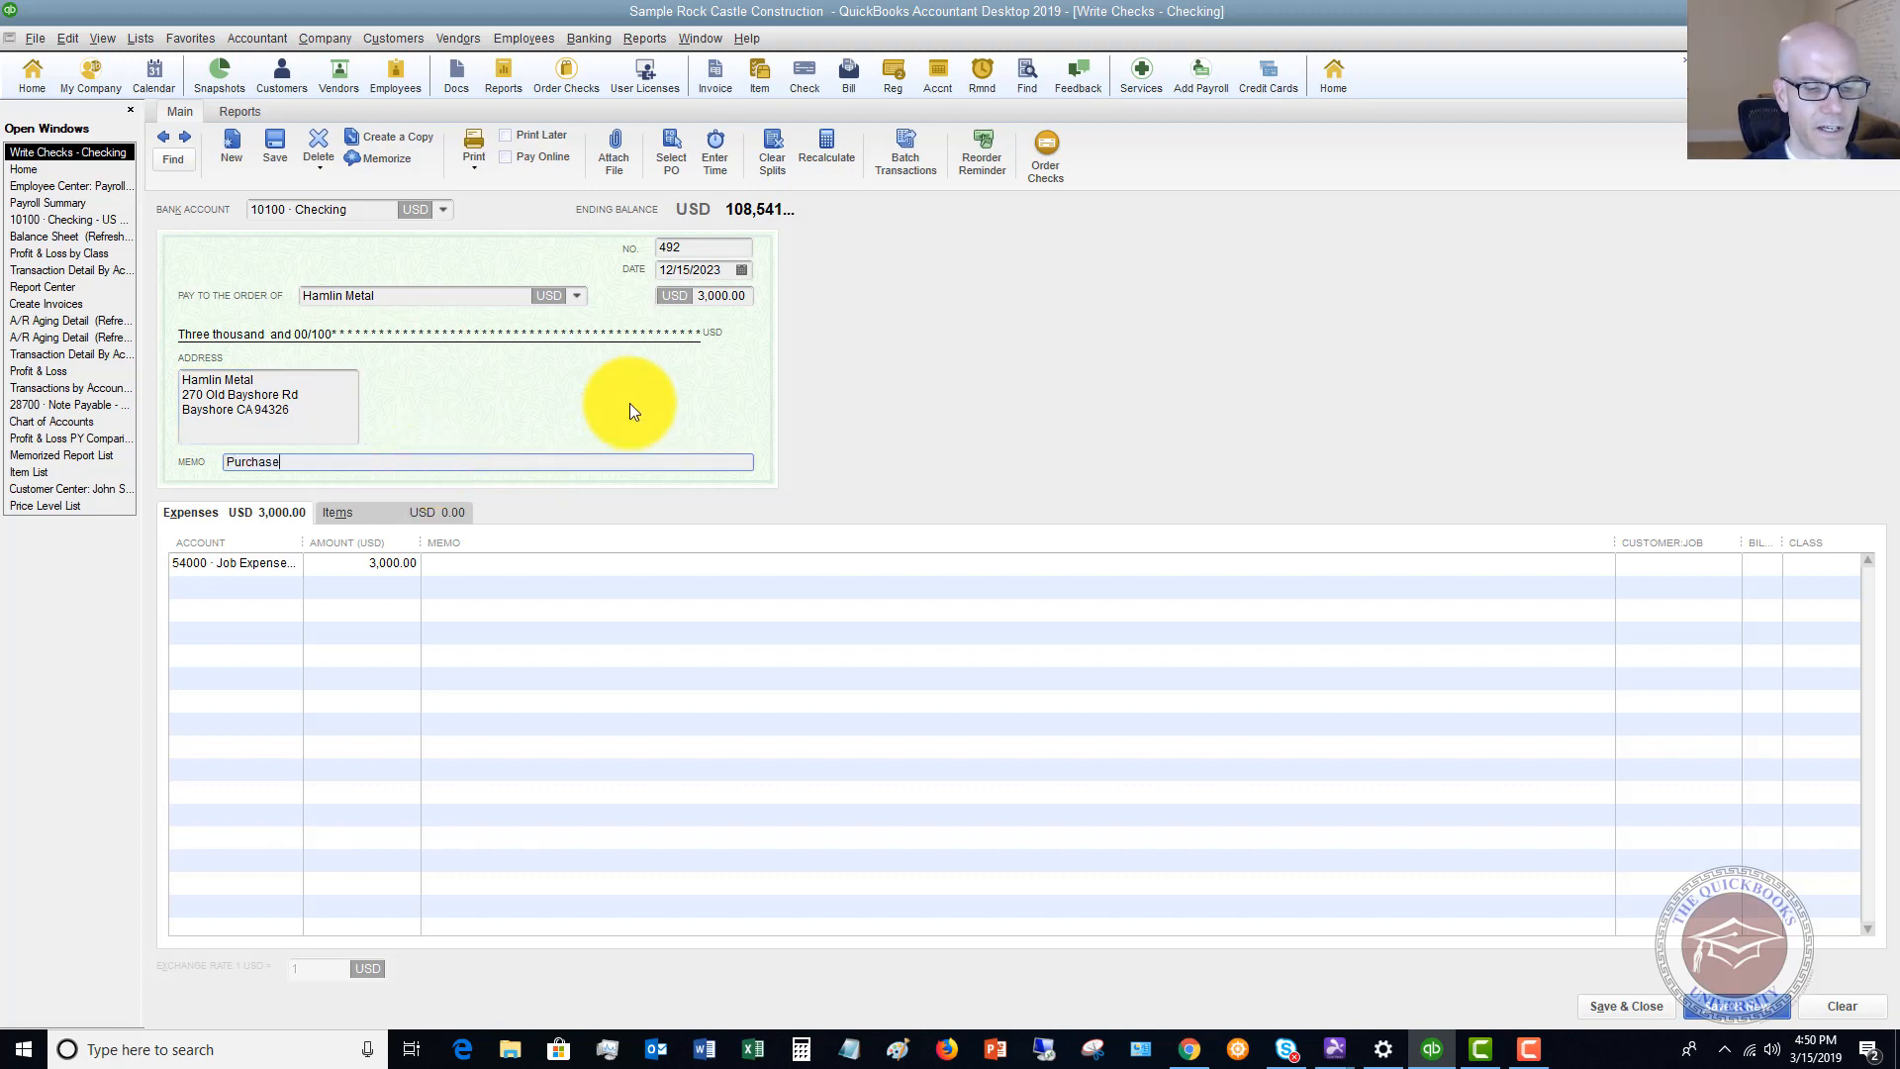
text( of new van)
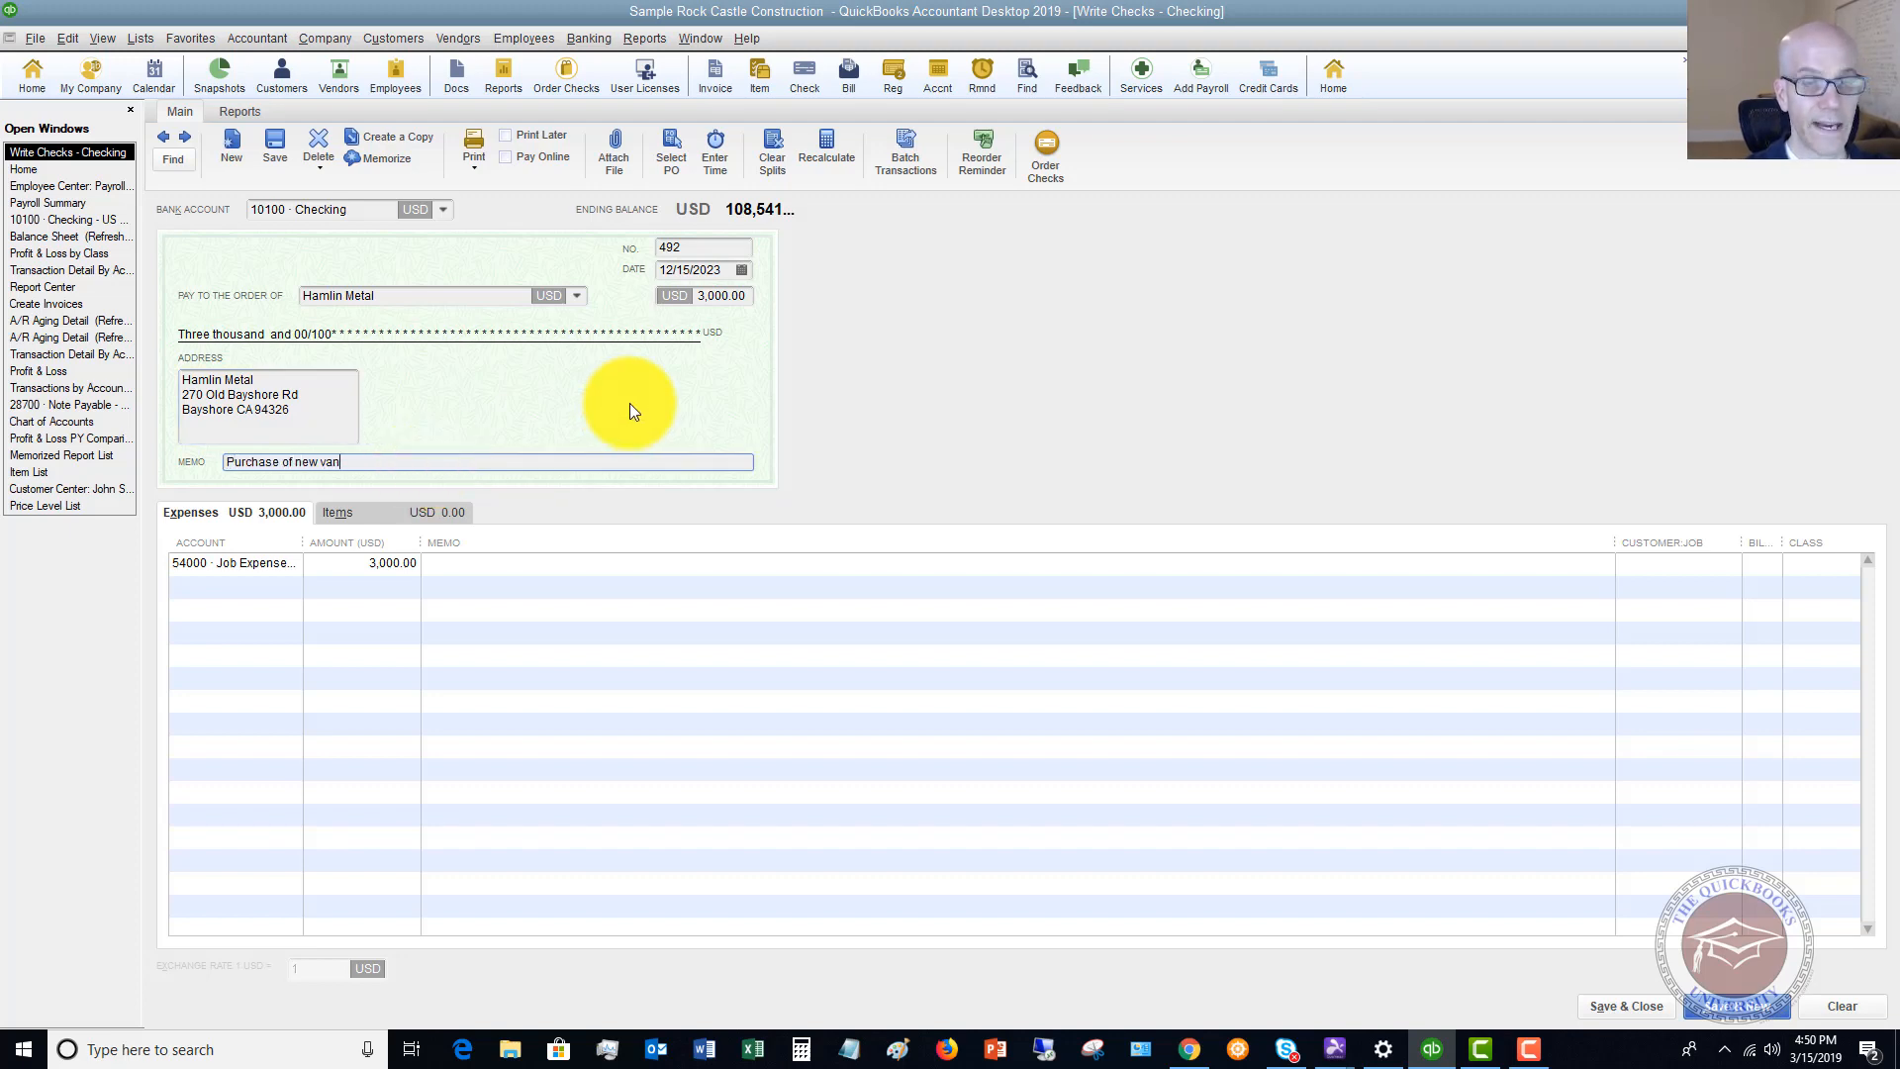
key(Tab)
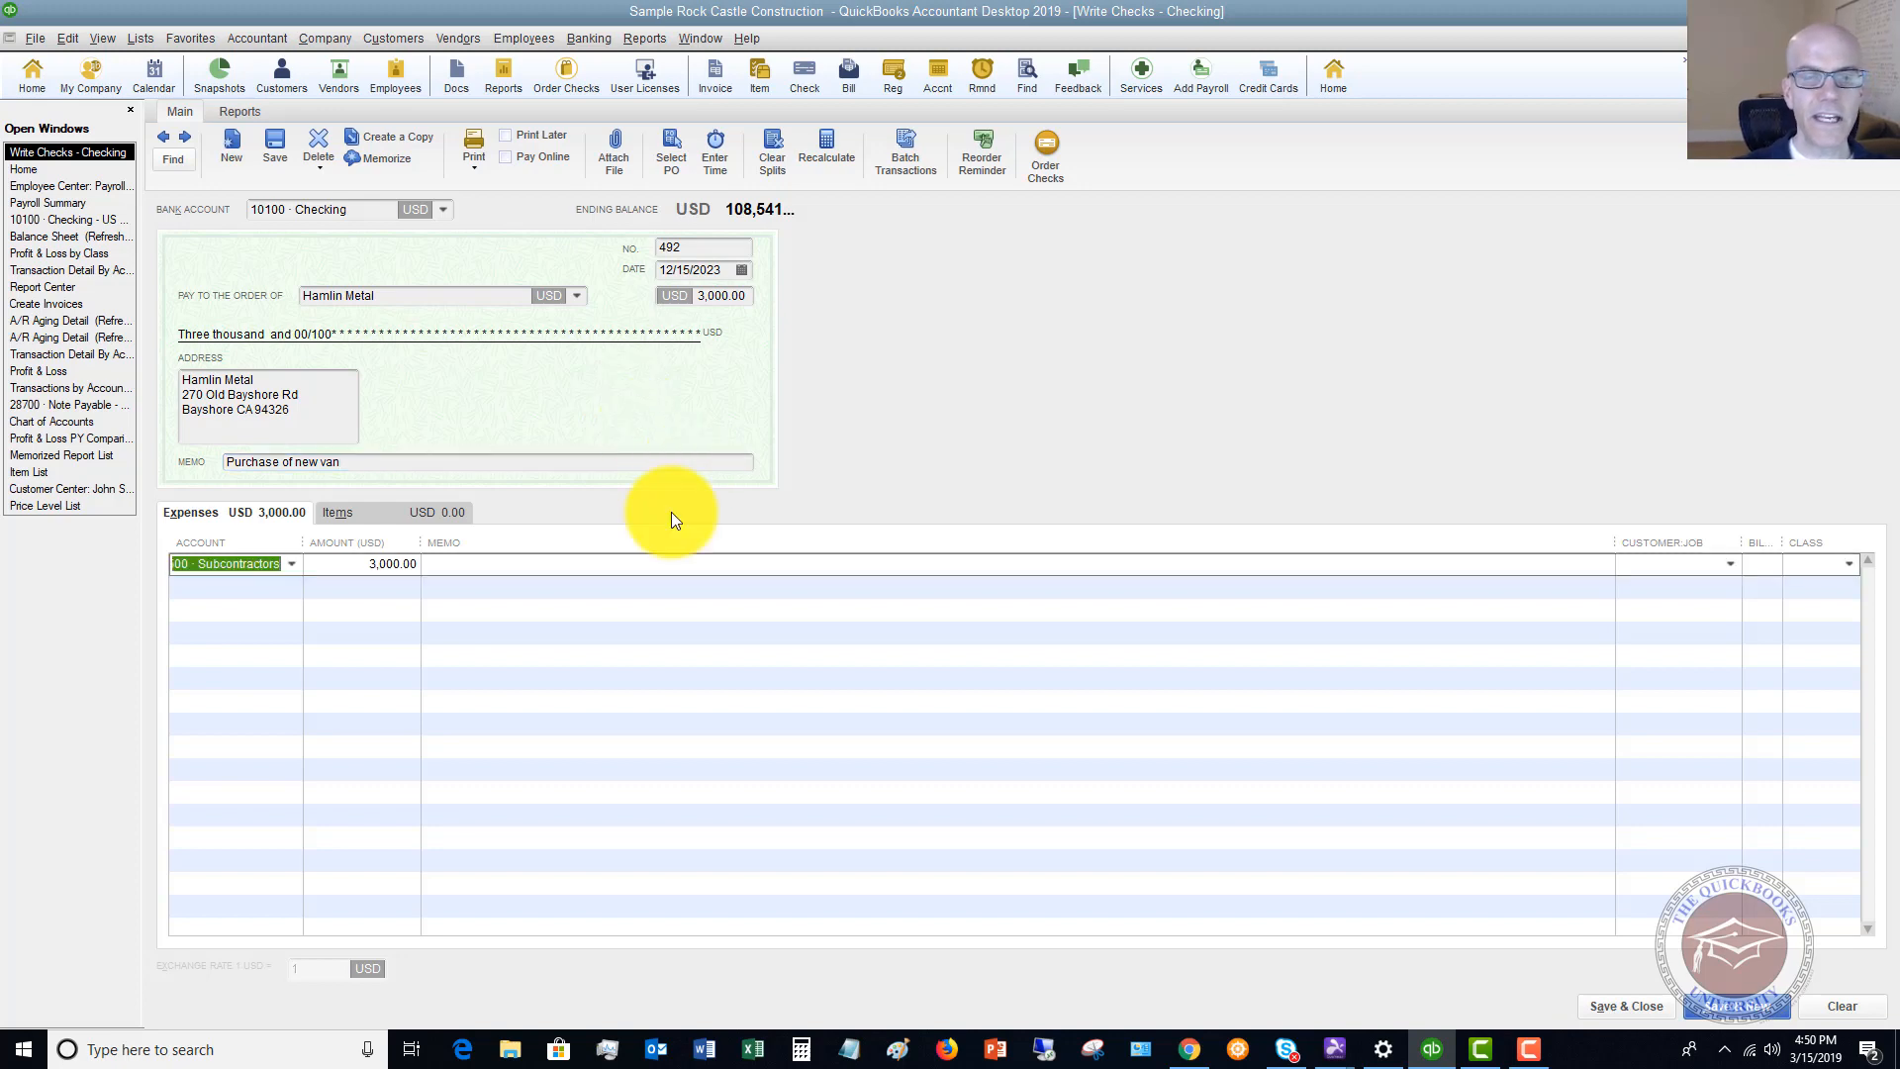
- Assign the check's first expense line to the fixed asset account 15100 Vehicles and set its amount to 22,500.00
click(293, 563)
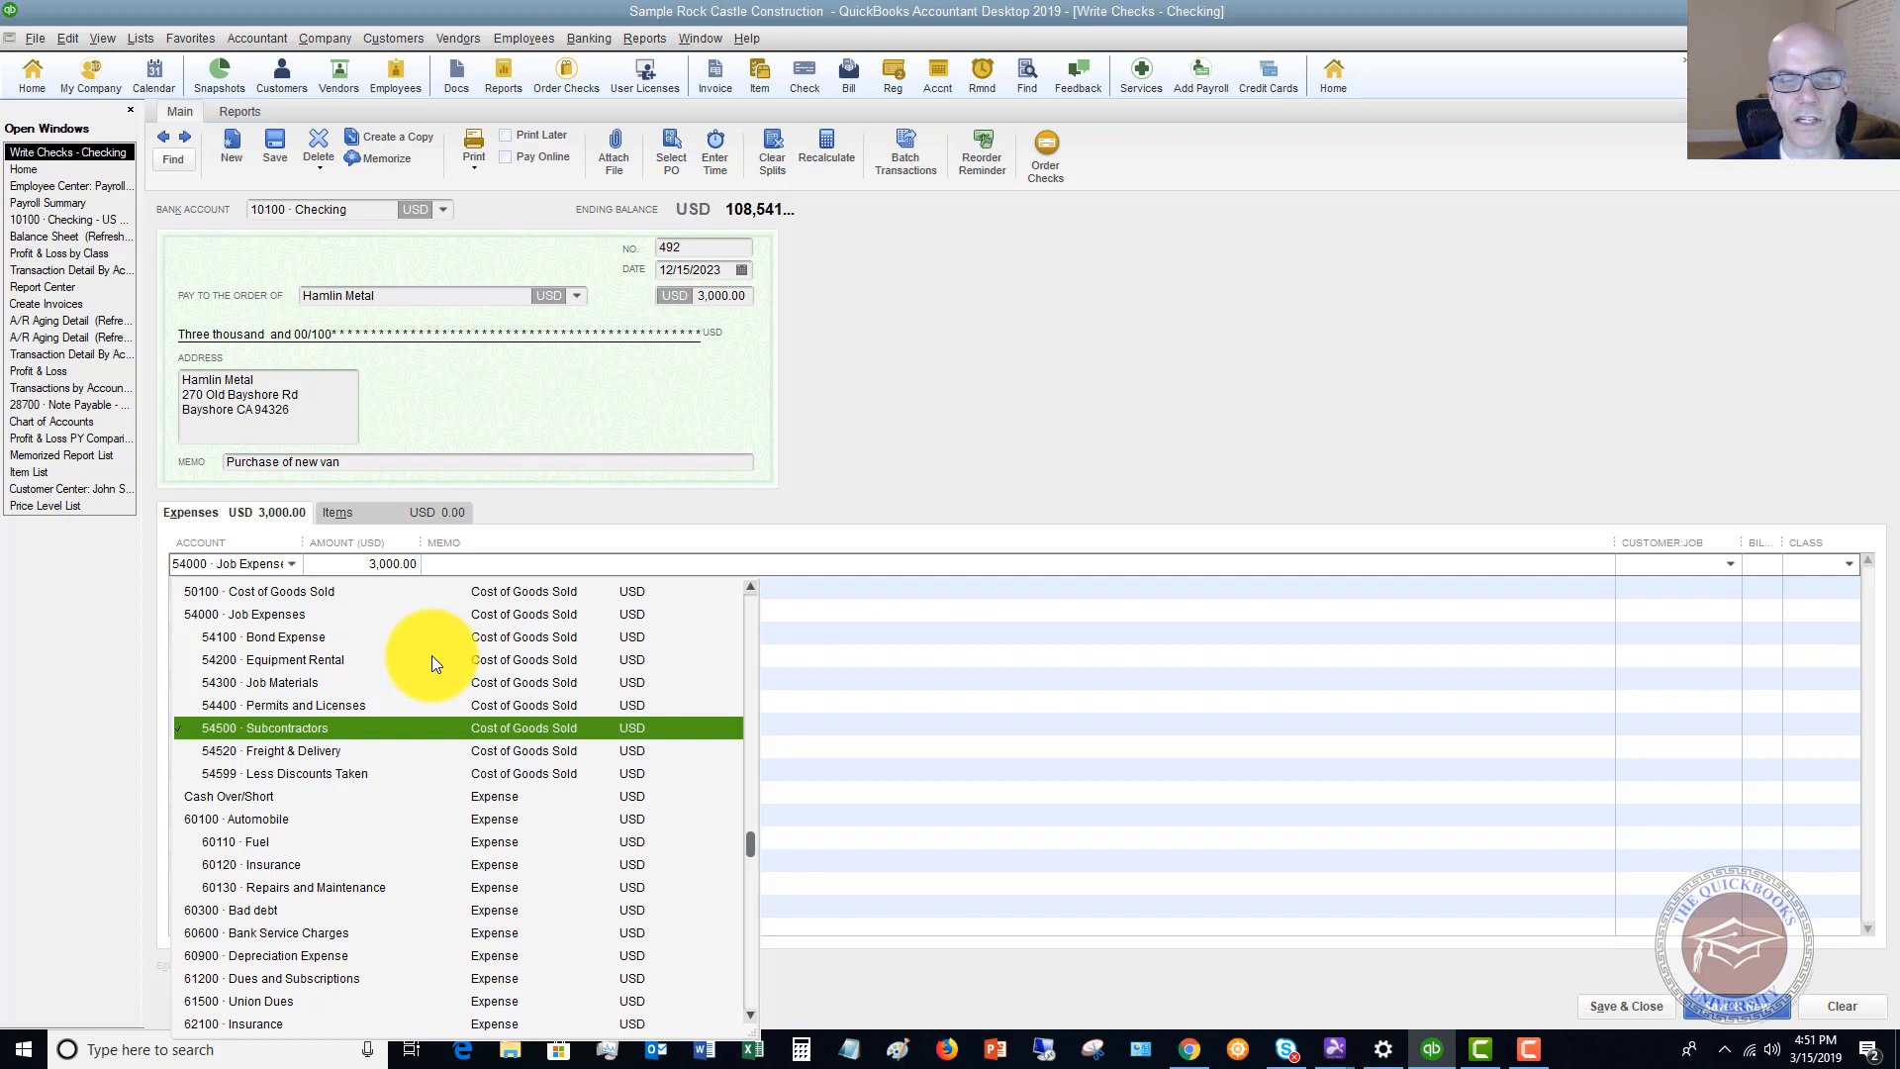
scroll(432, 655, up, 20)
scroll(433, 658, up, 4)
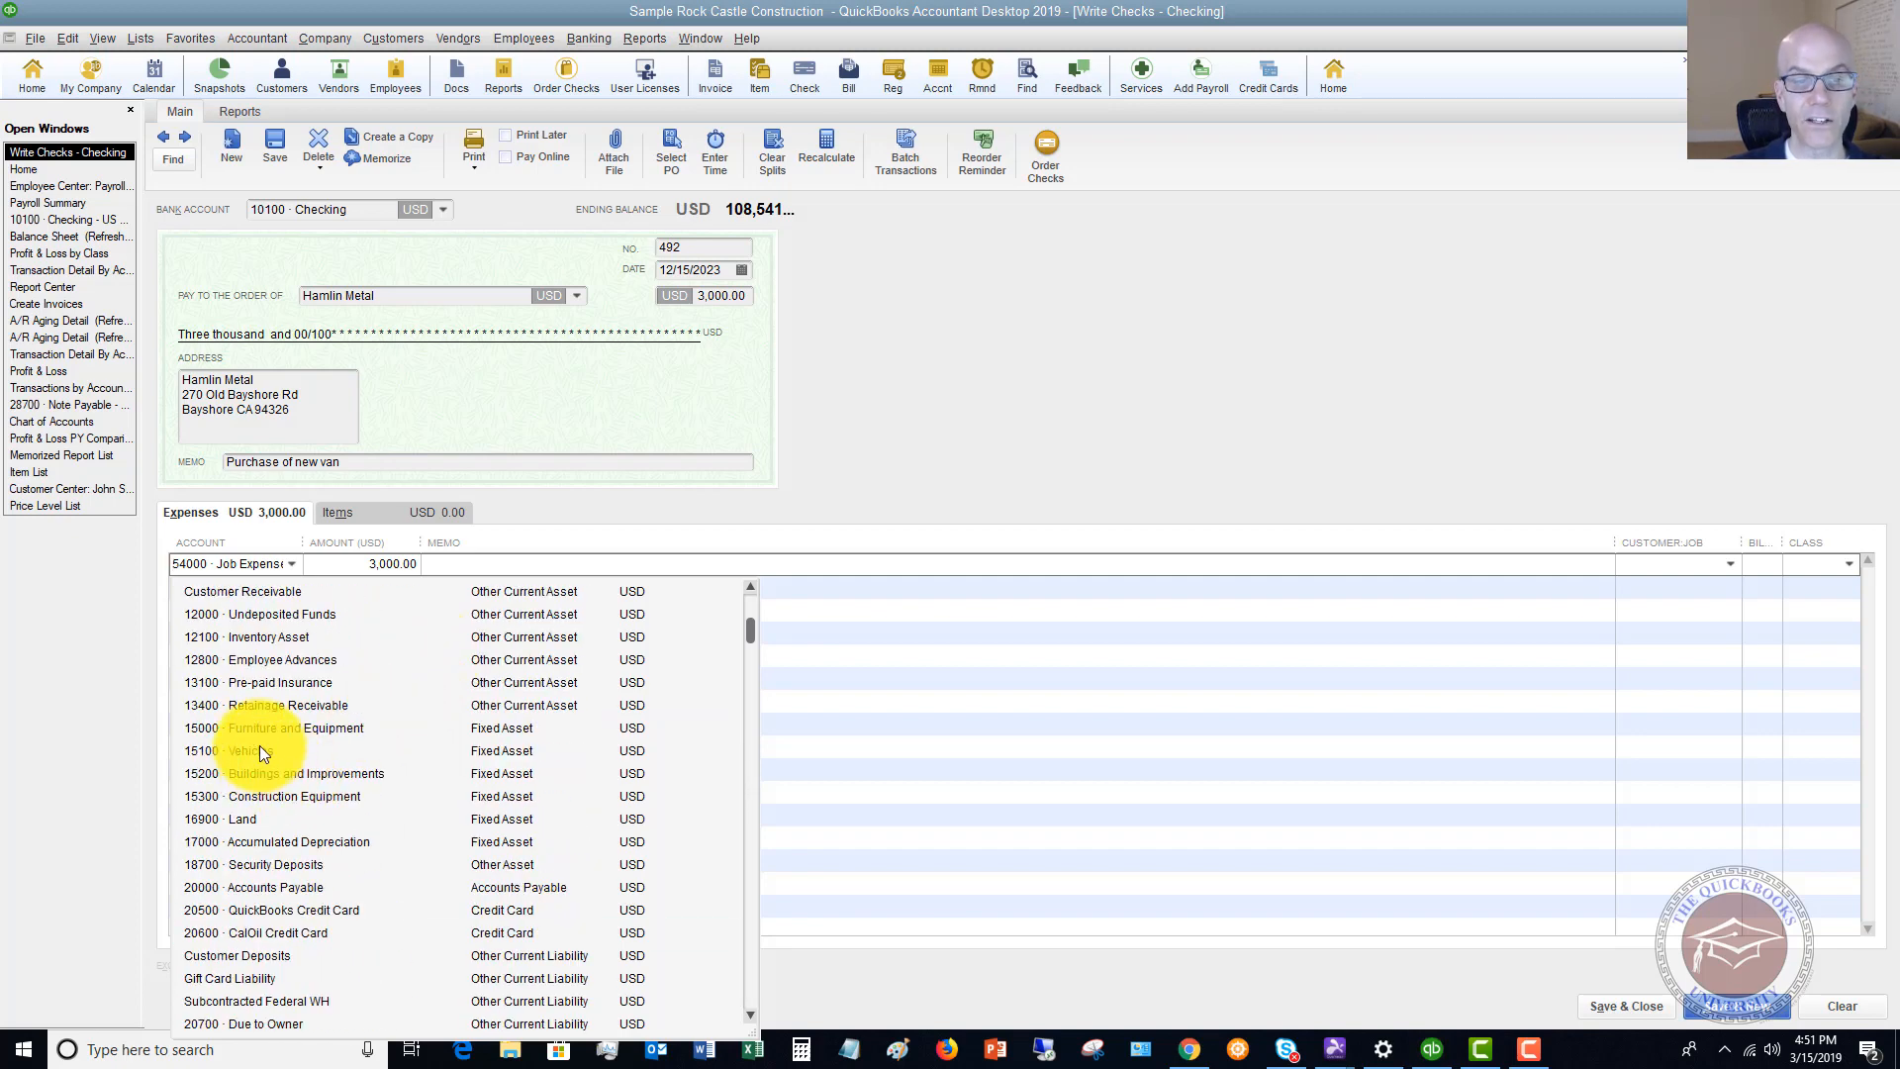
click(257, 750)
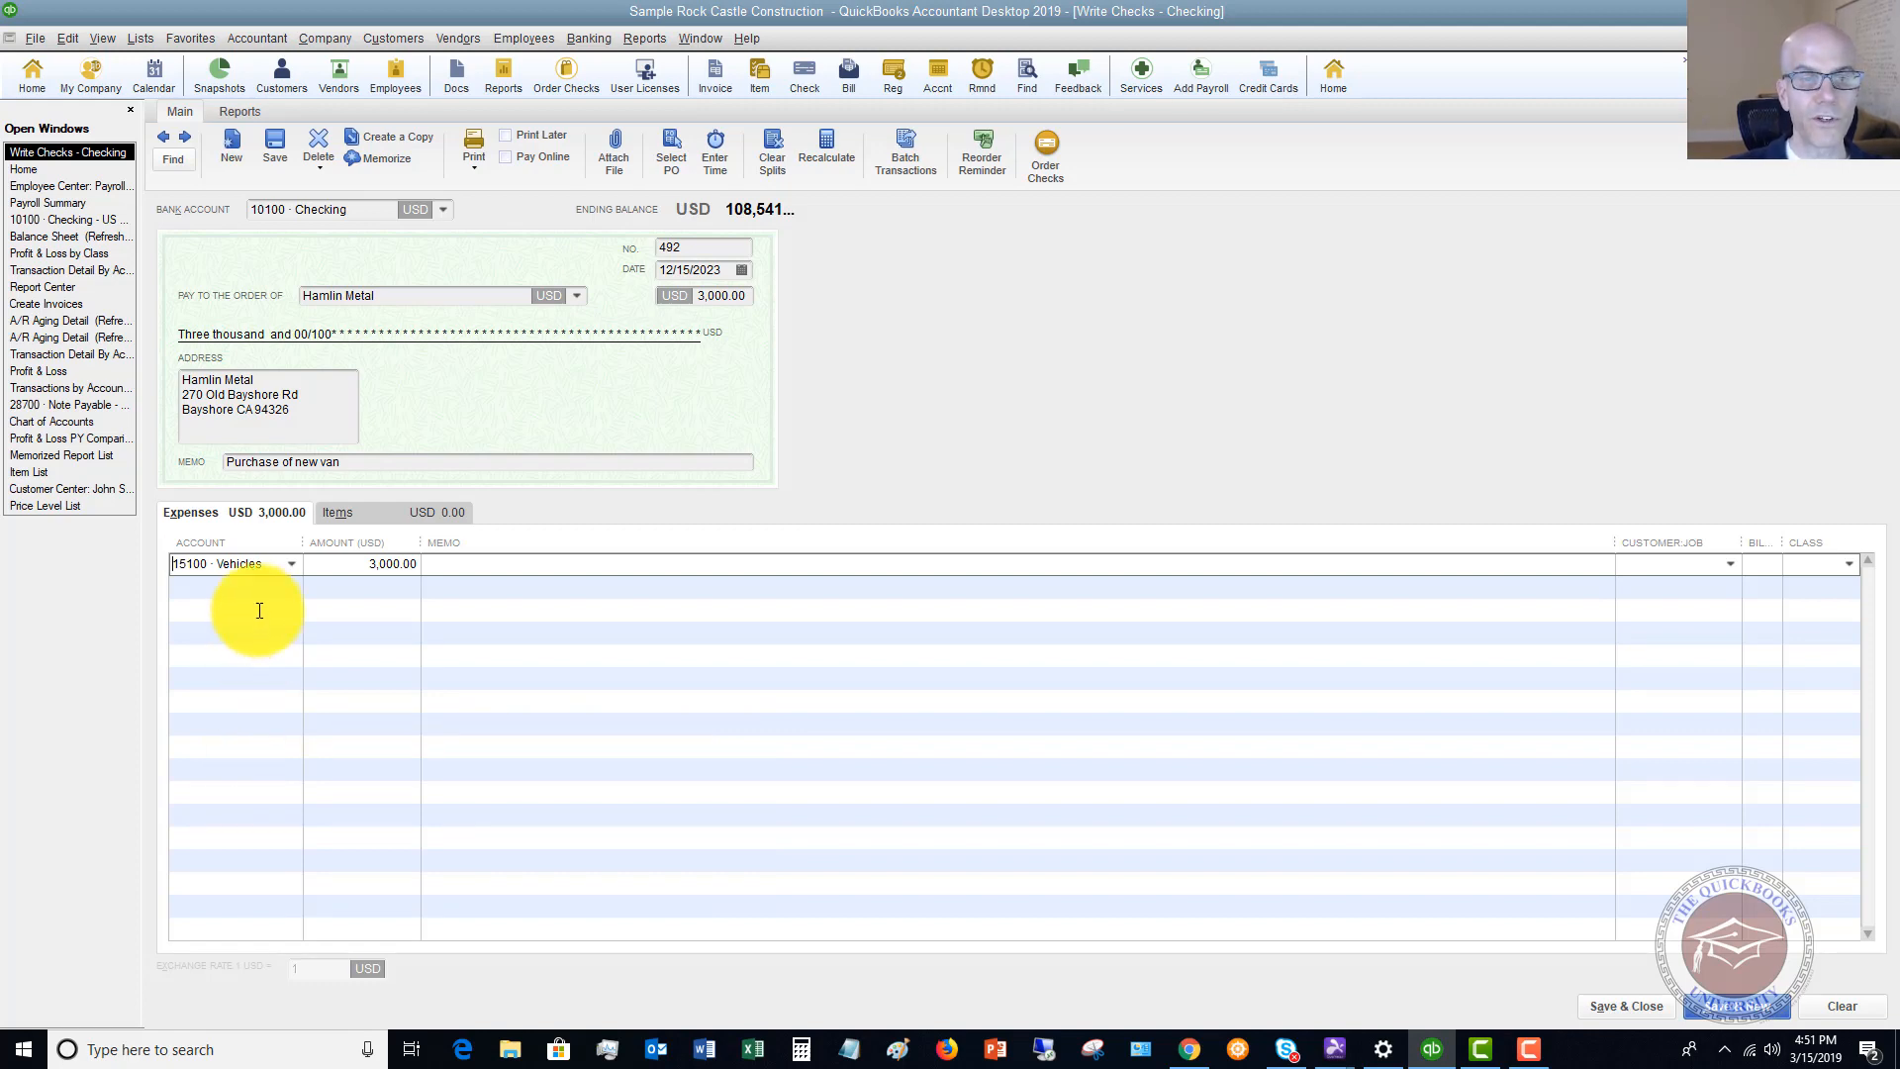
click(290, 564)
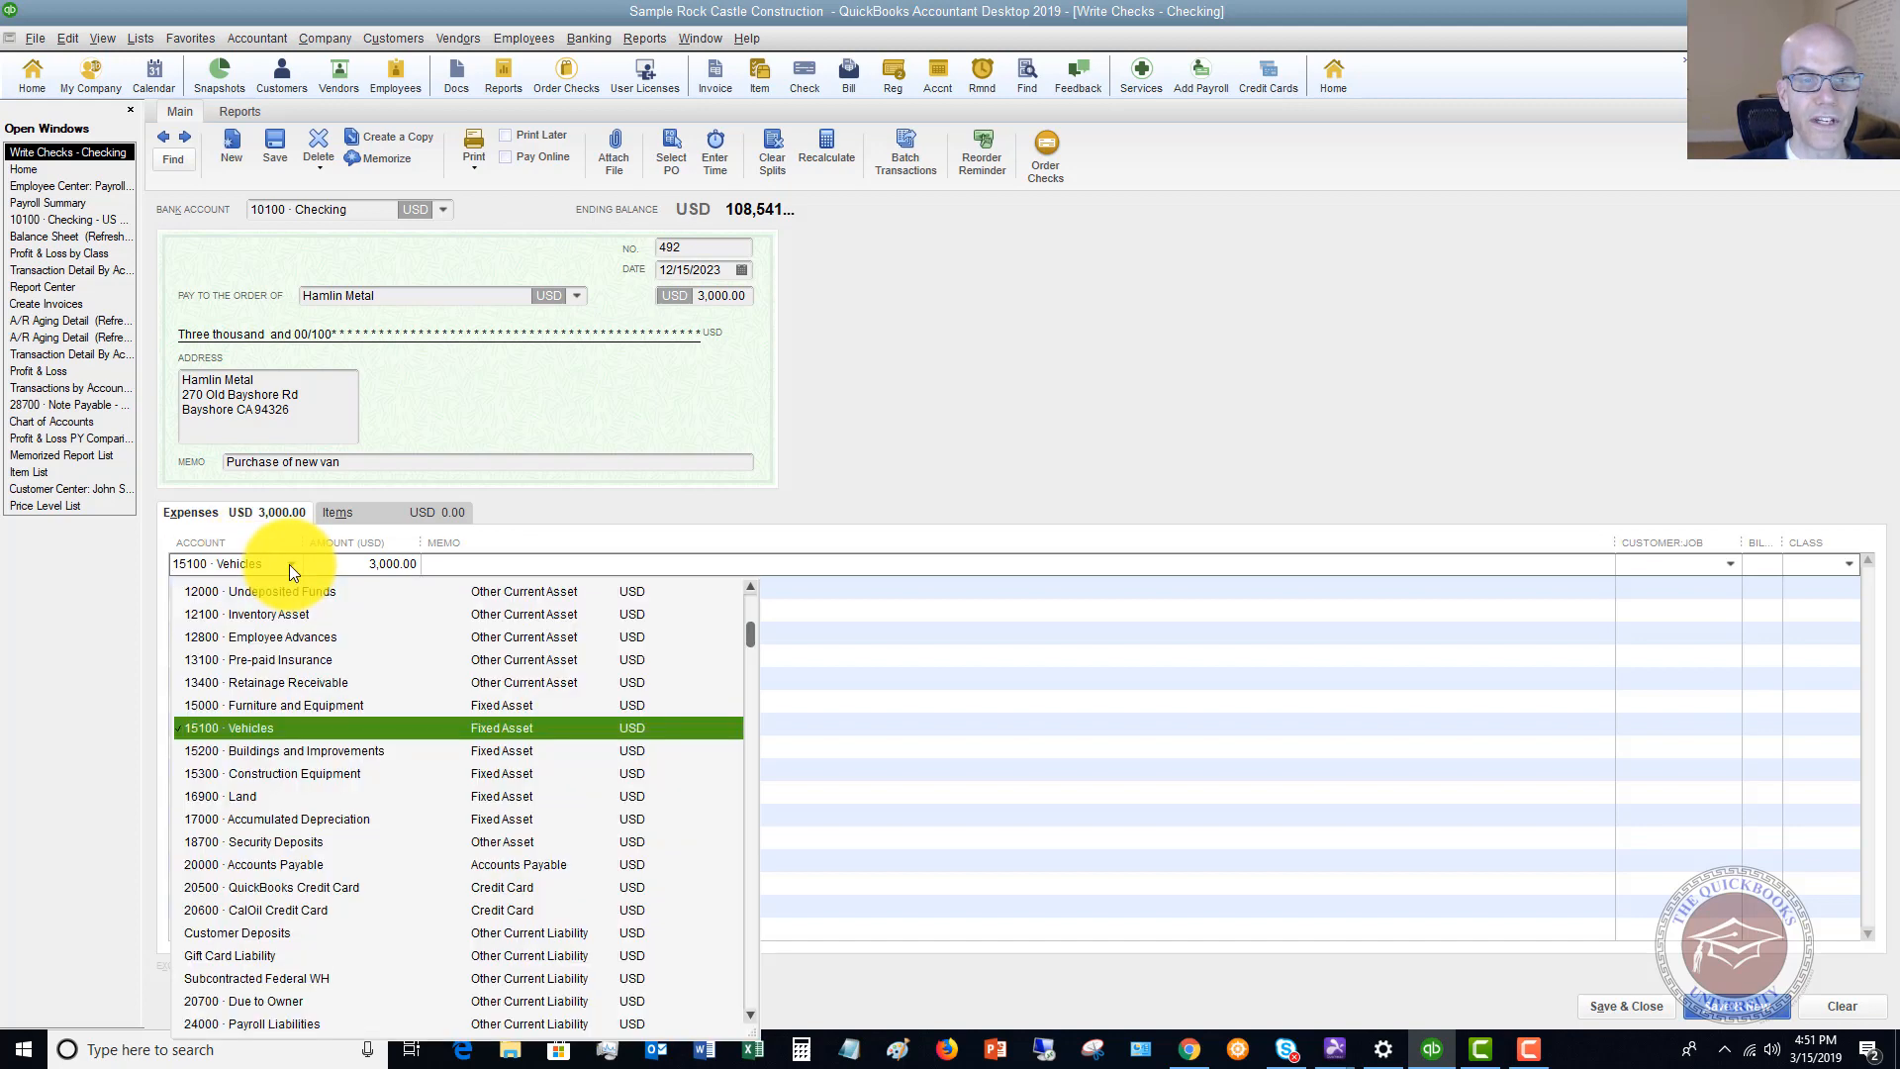
click(260, 728)
key(Tab)
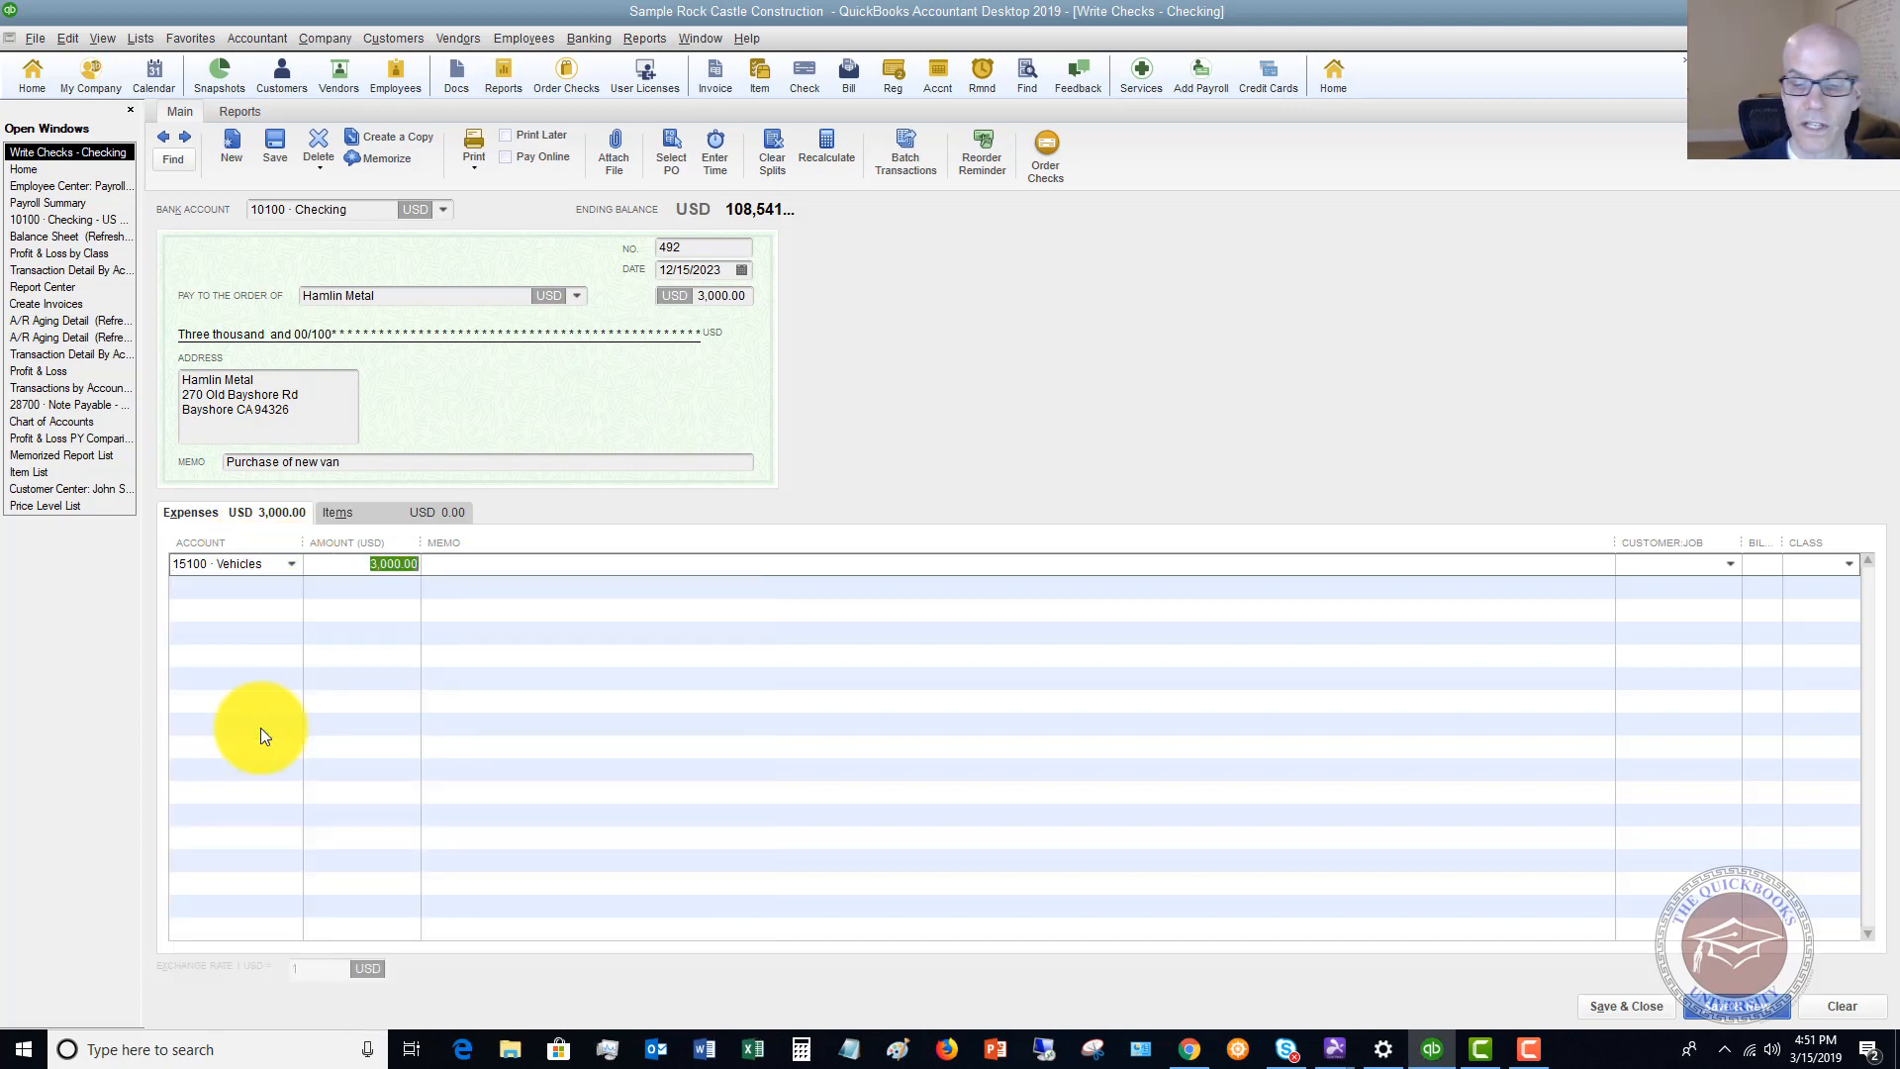
text(22,5)
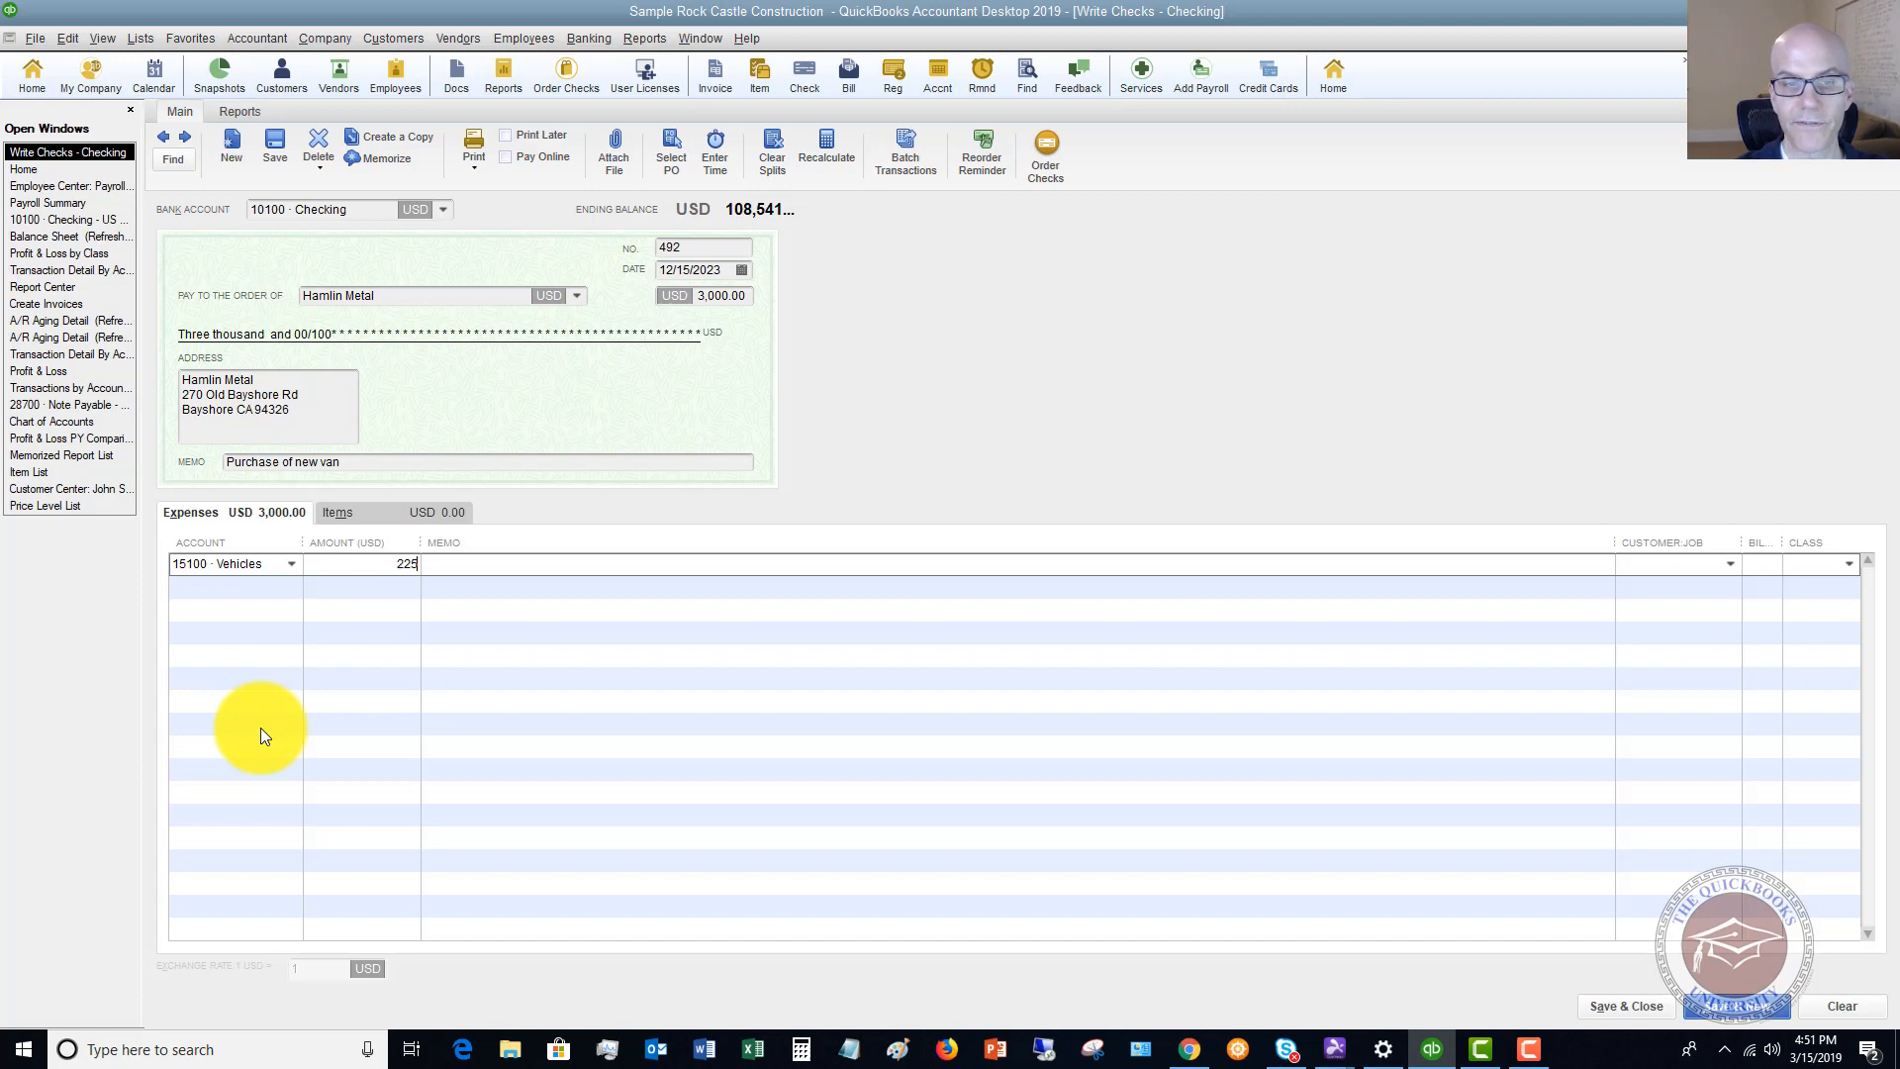
text(00)
key(Tab)
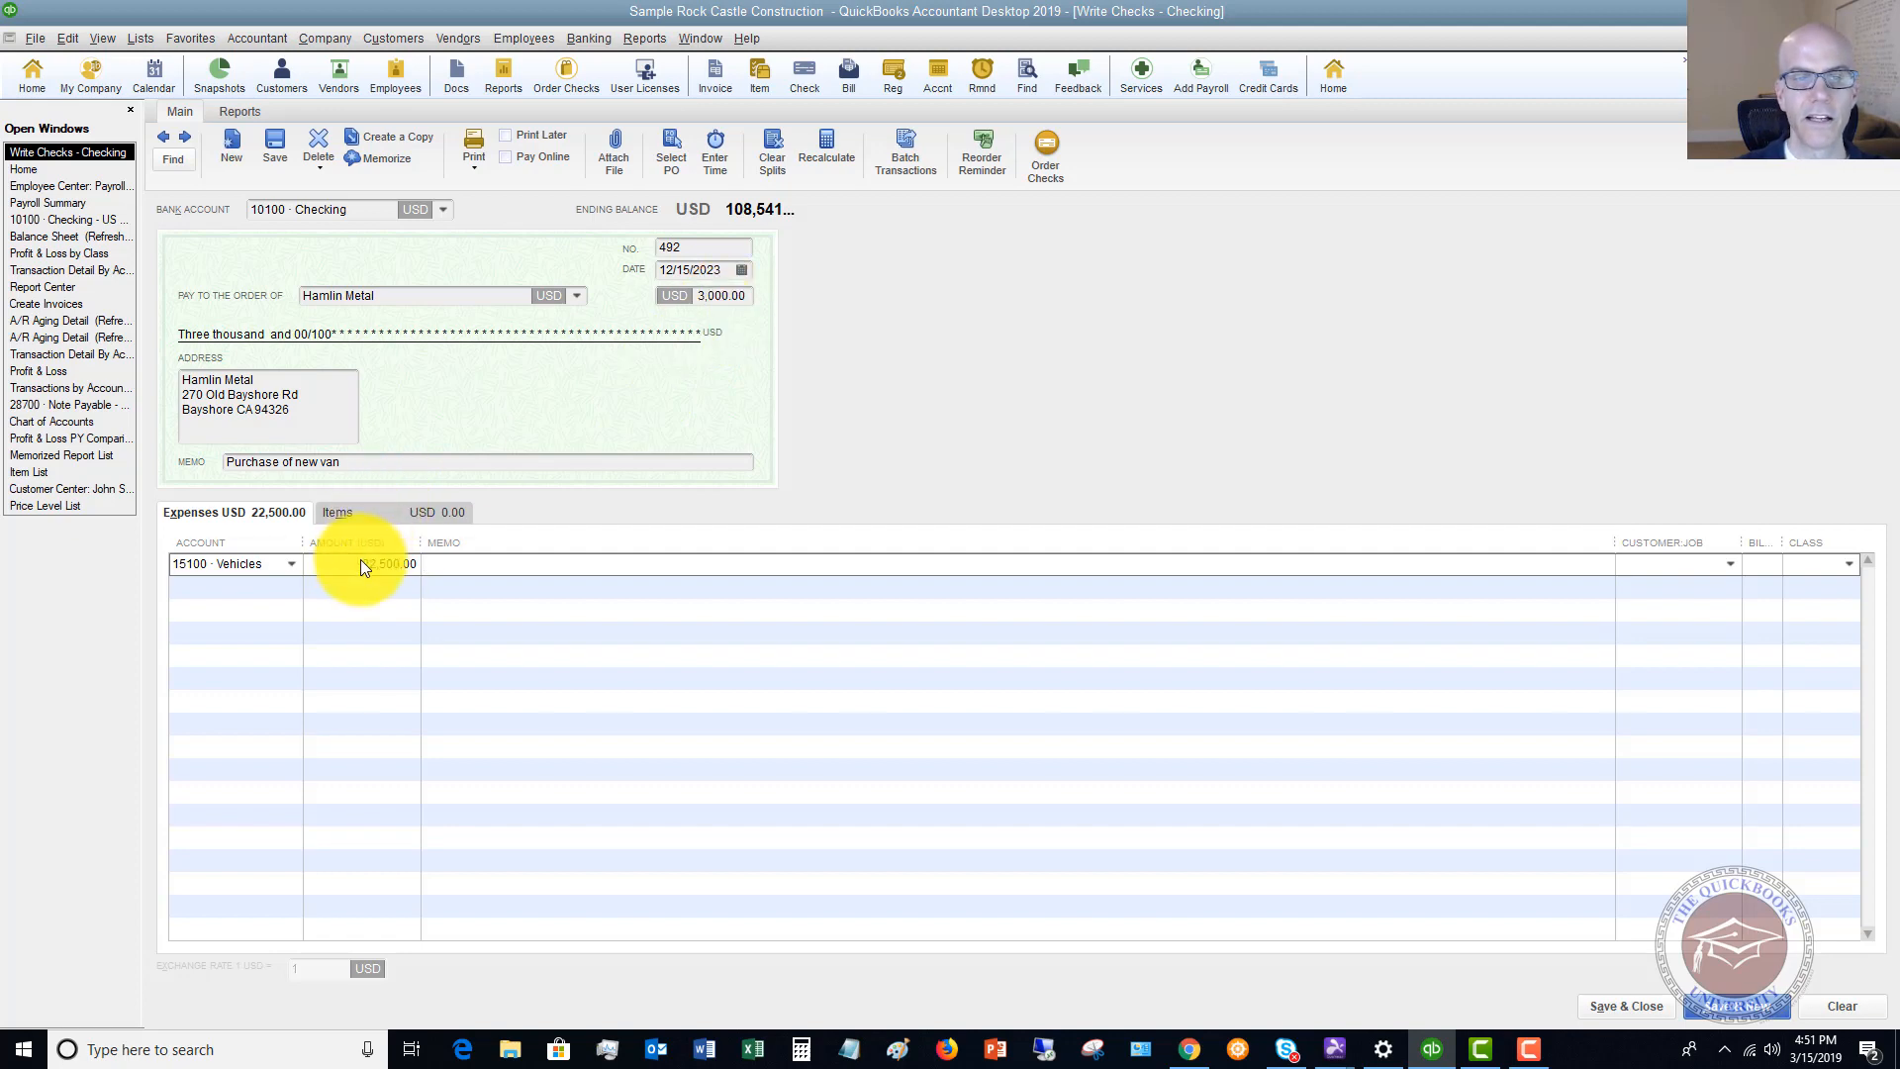
- Post -19,500.00 to 23000 Loan - Vehicles (Van) on the second expense line, then save and close the check without assigning classes
click(259, 587)
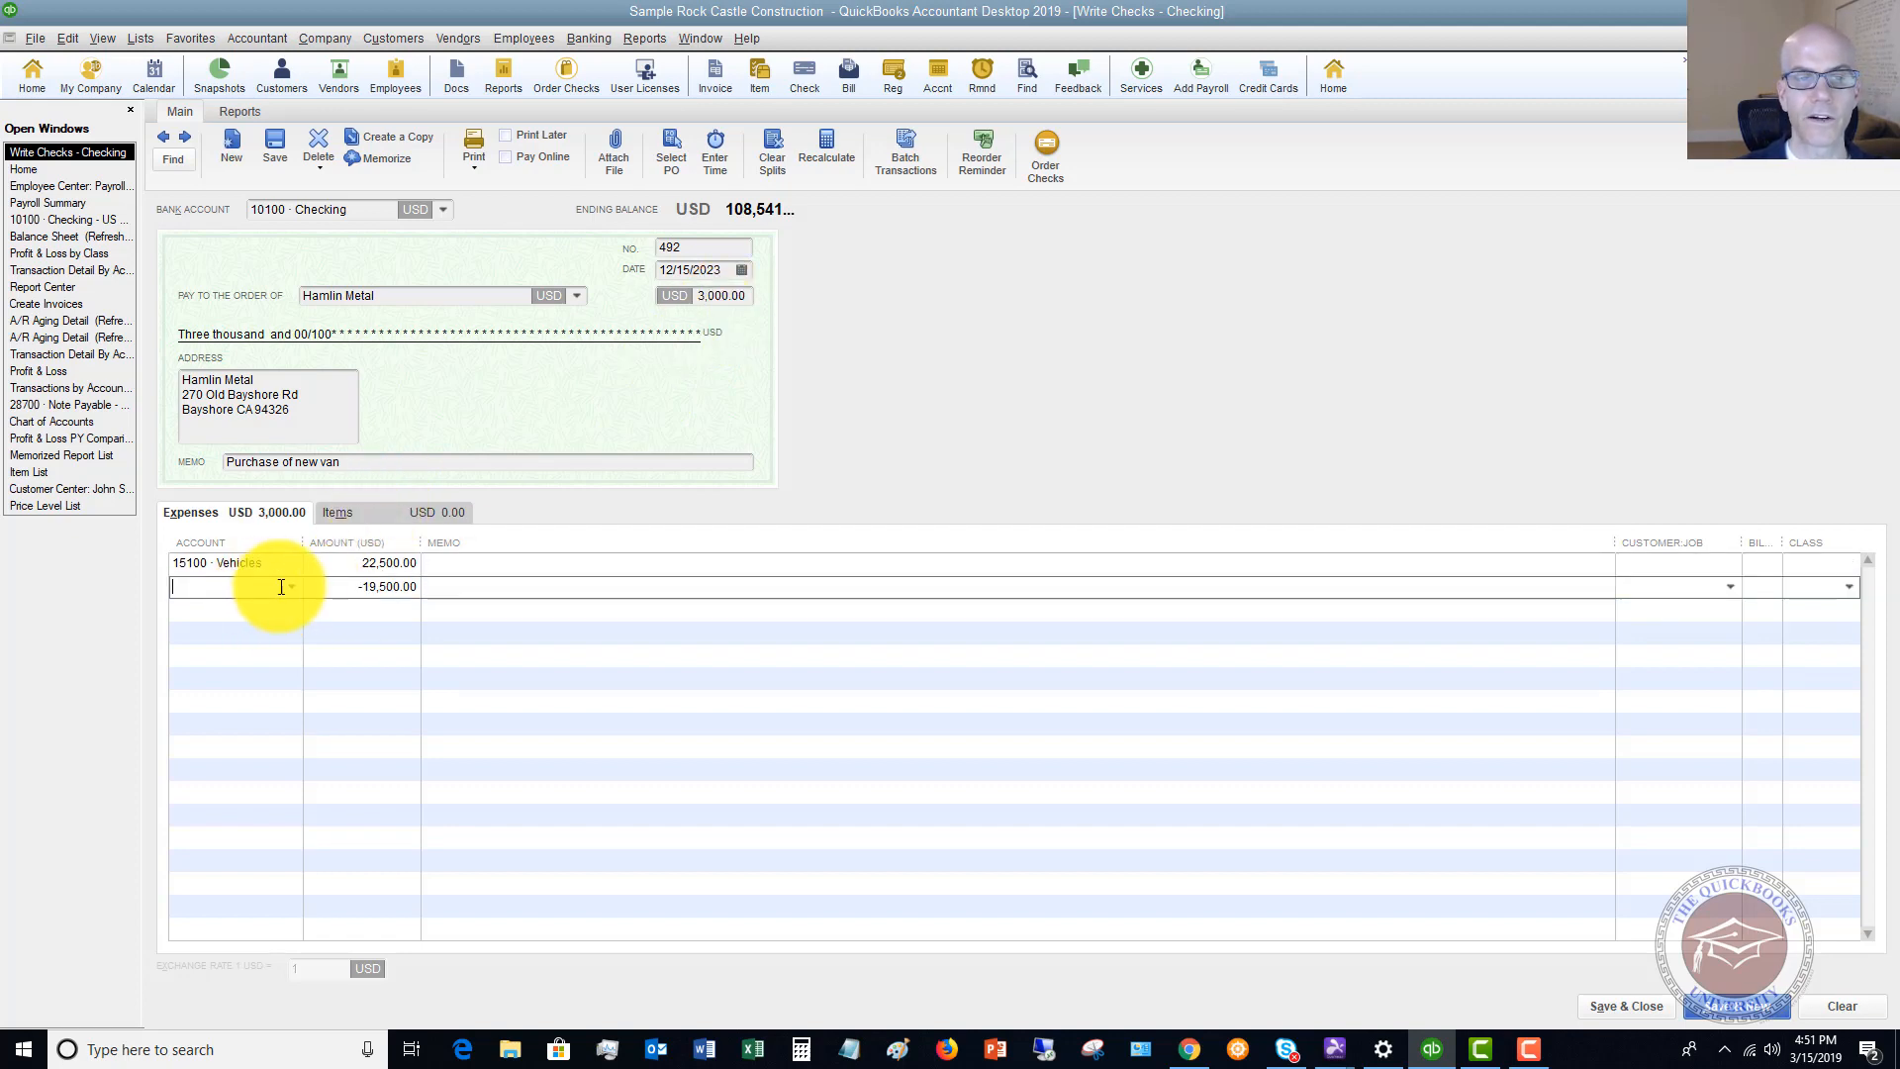
click(293, 585)
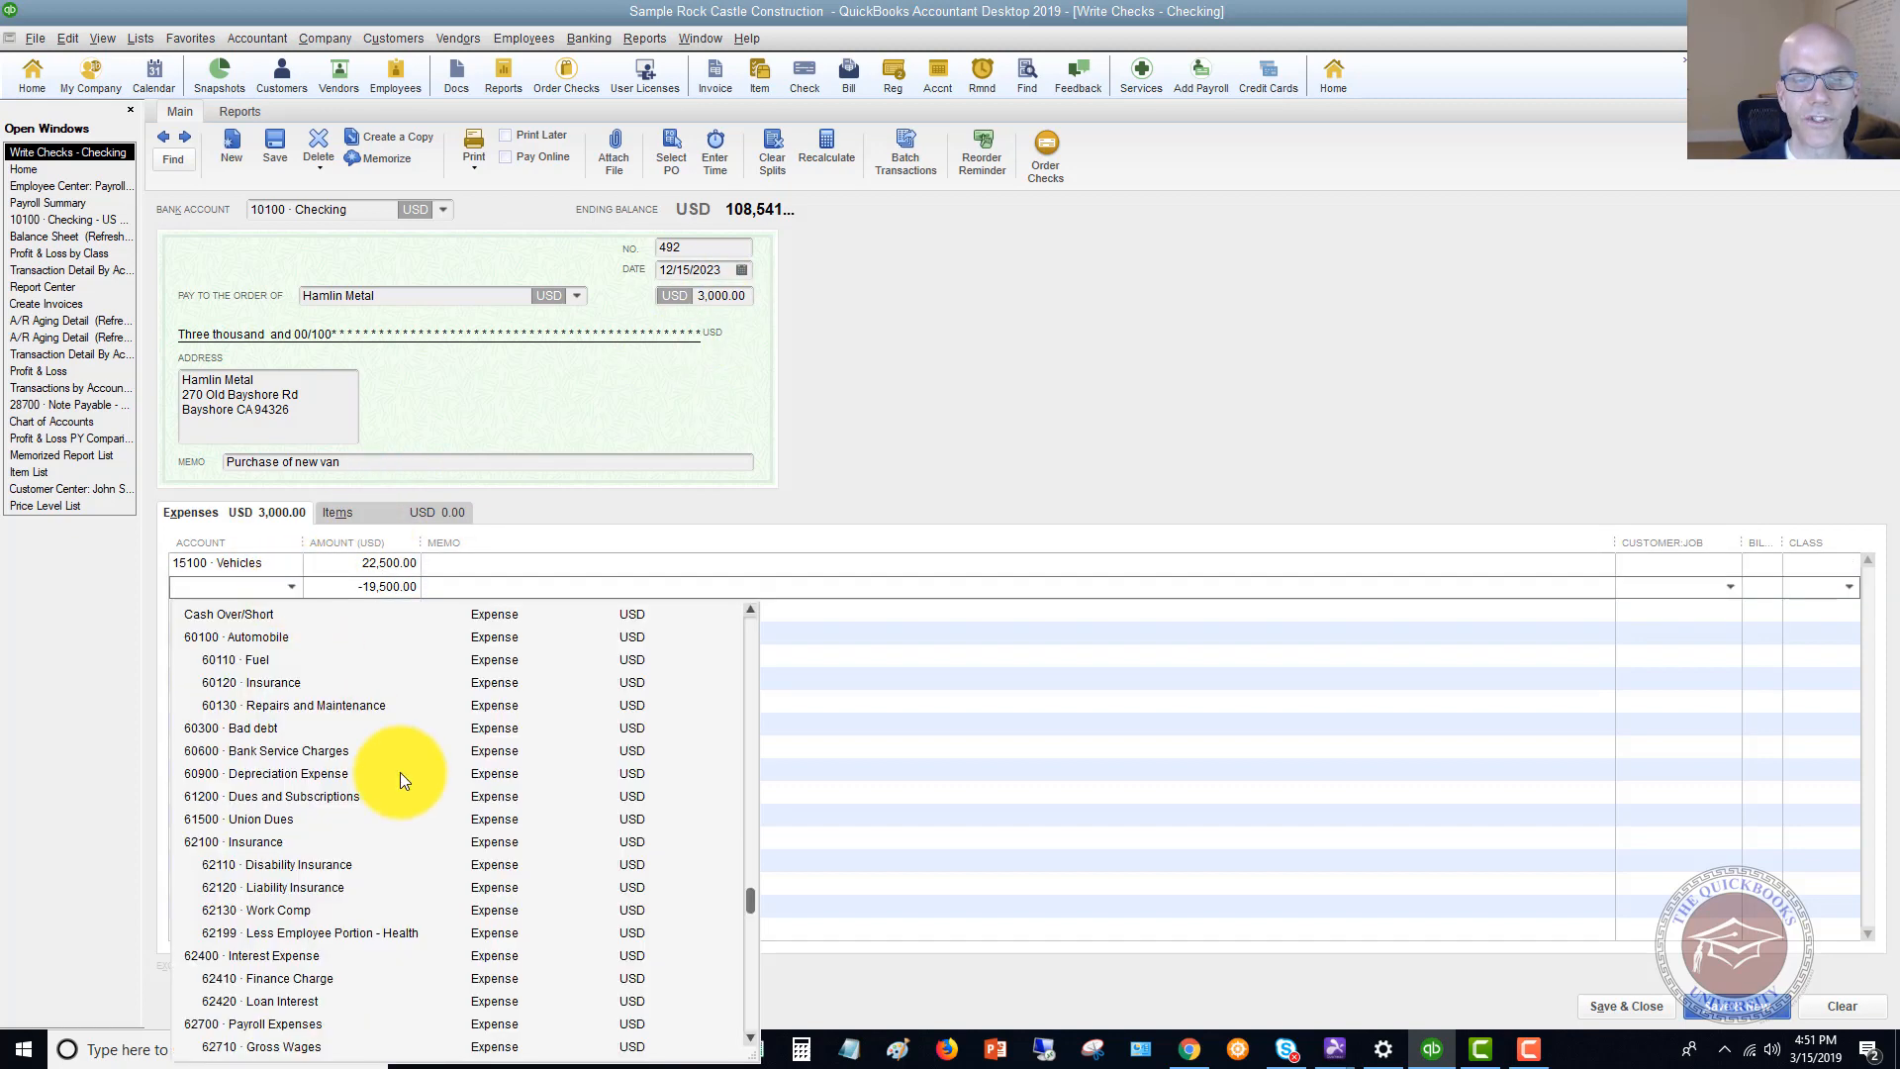
scroll(400, 772, up, 15)
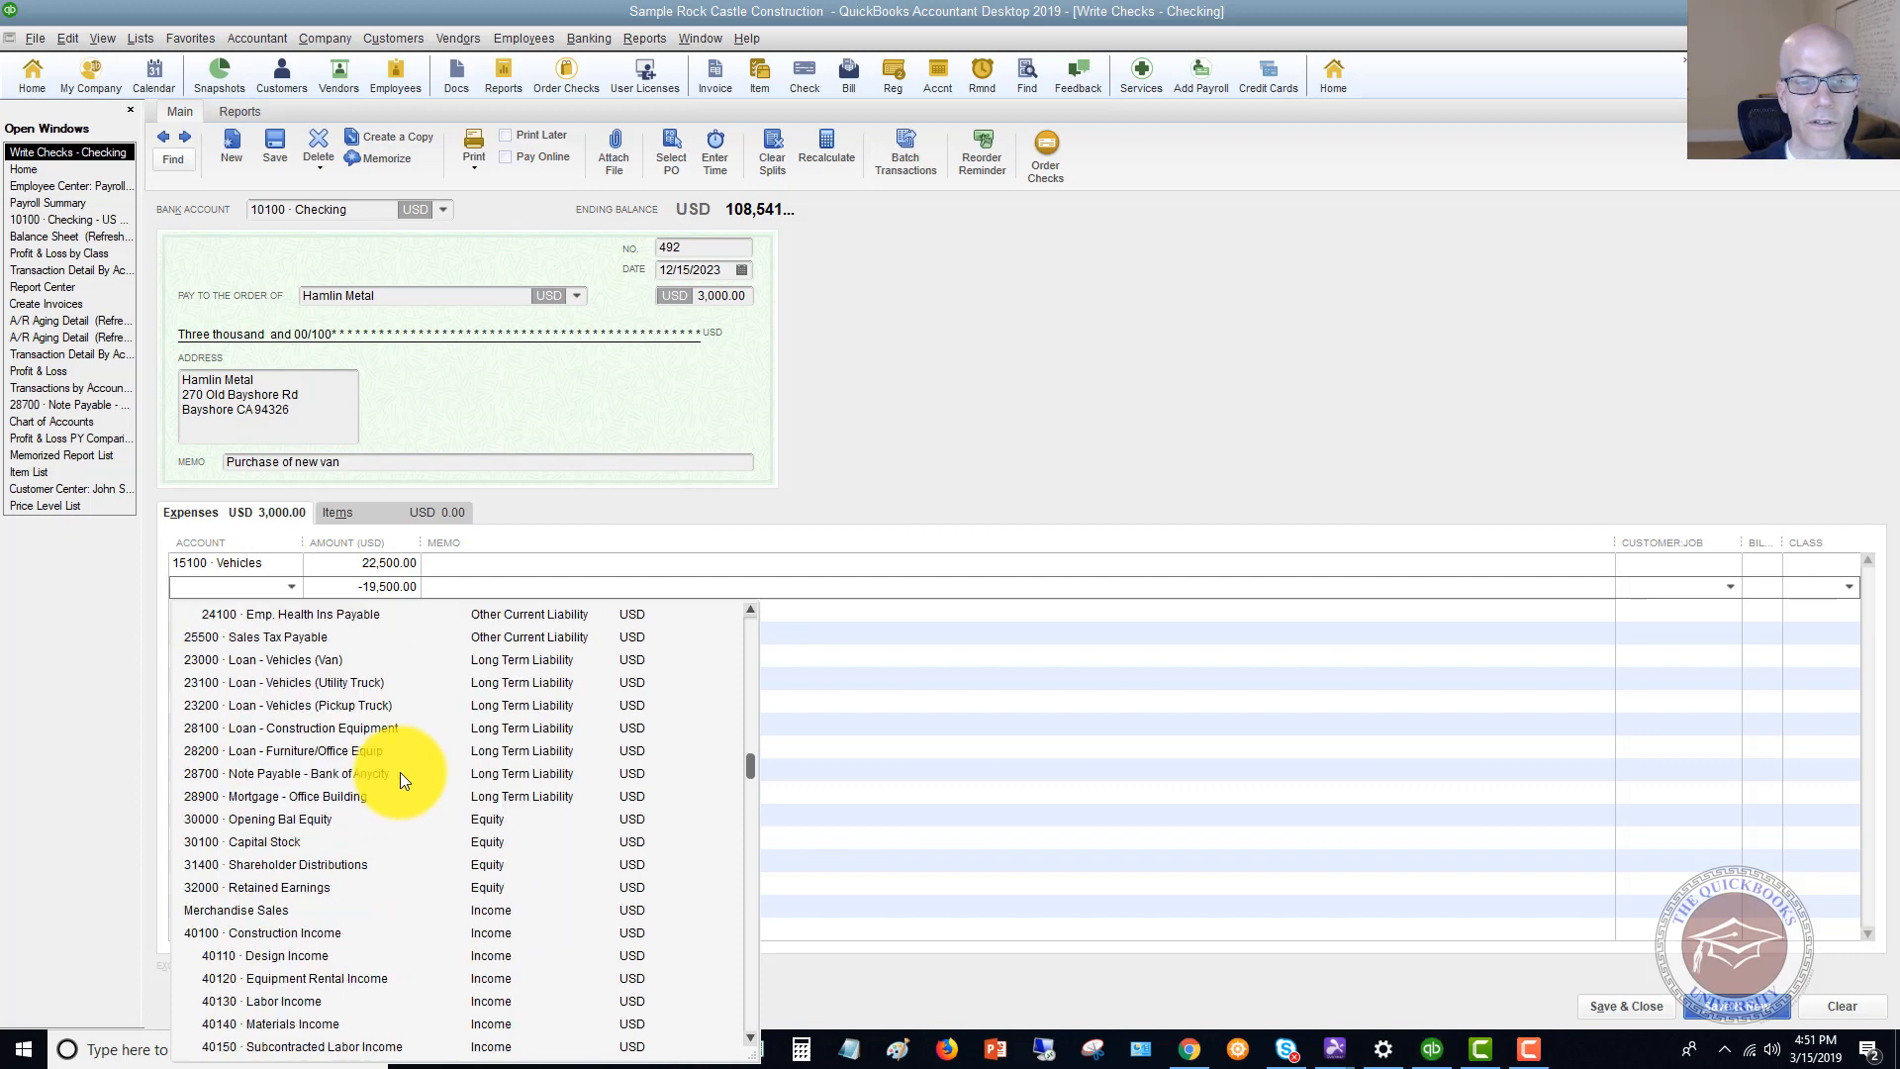
click(295, 659)
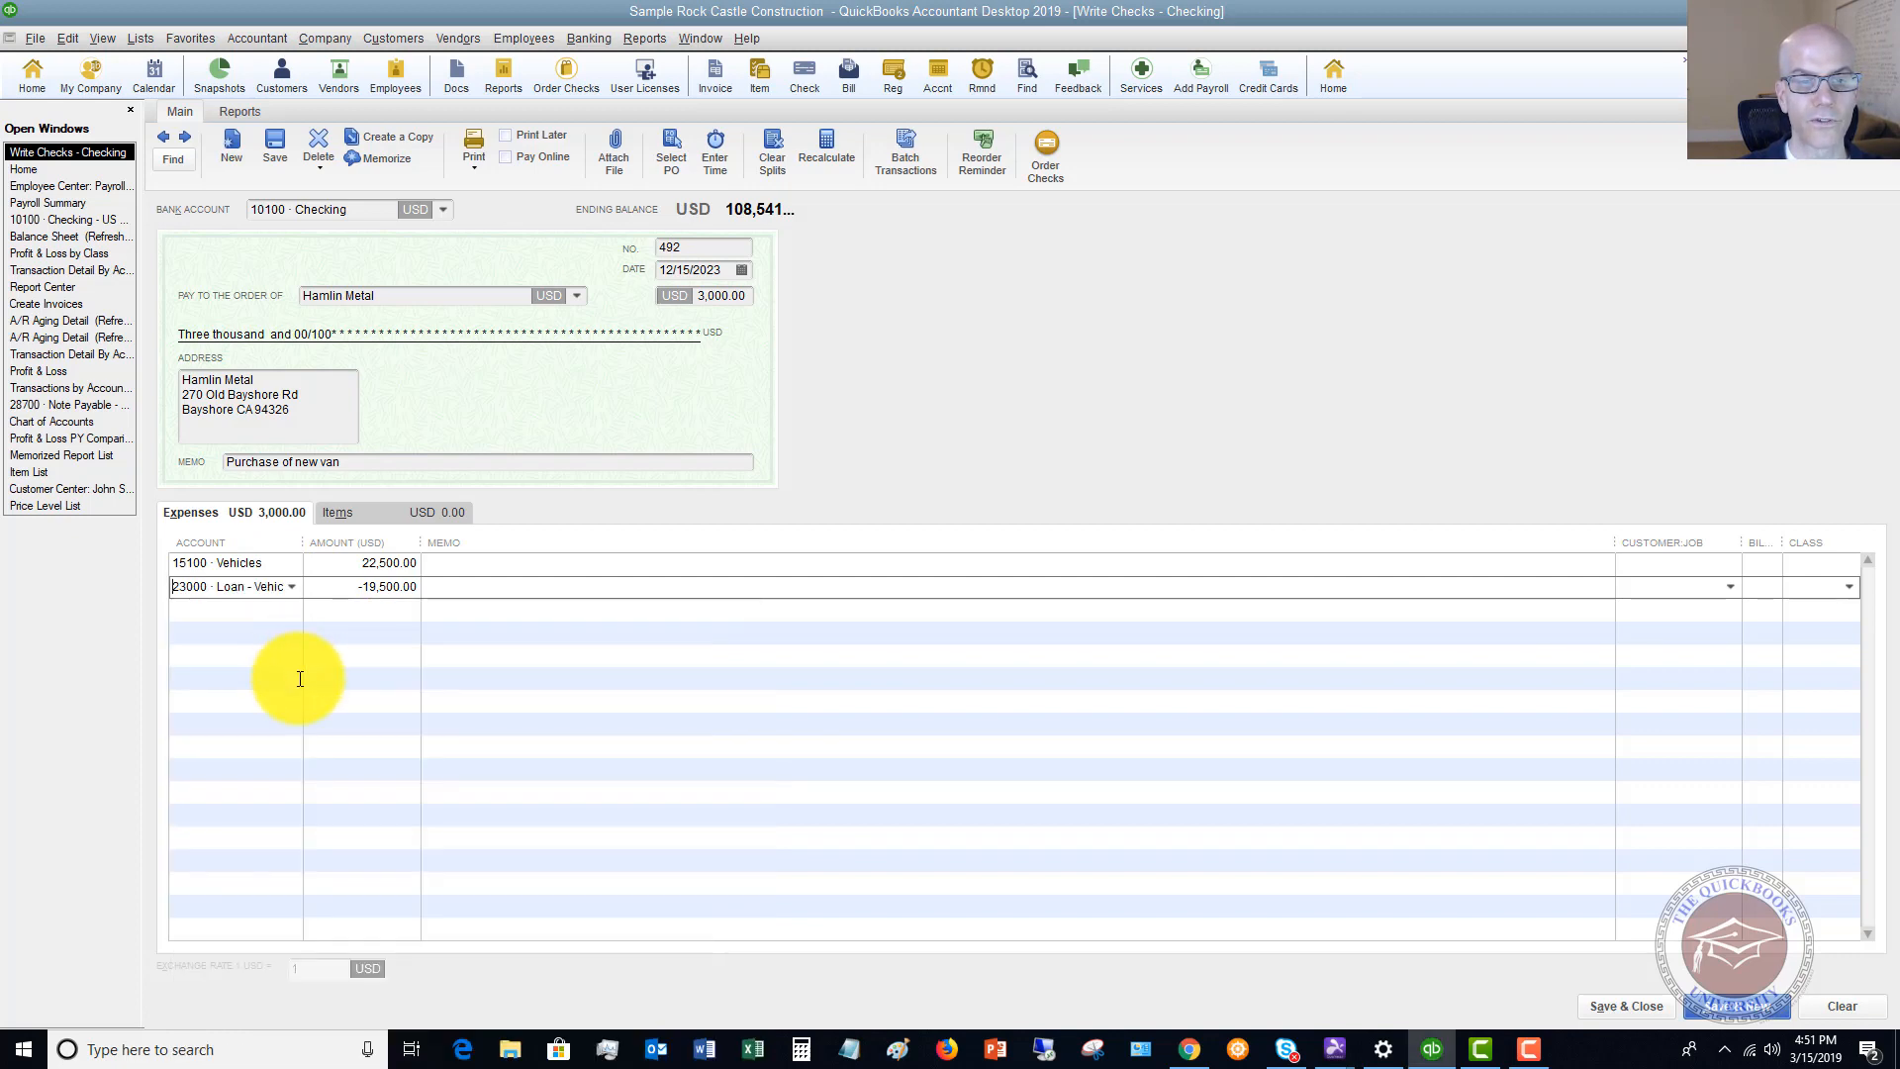
click(356, 586)
text(-)
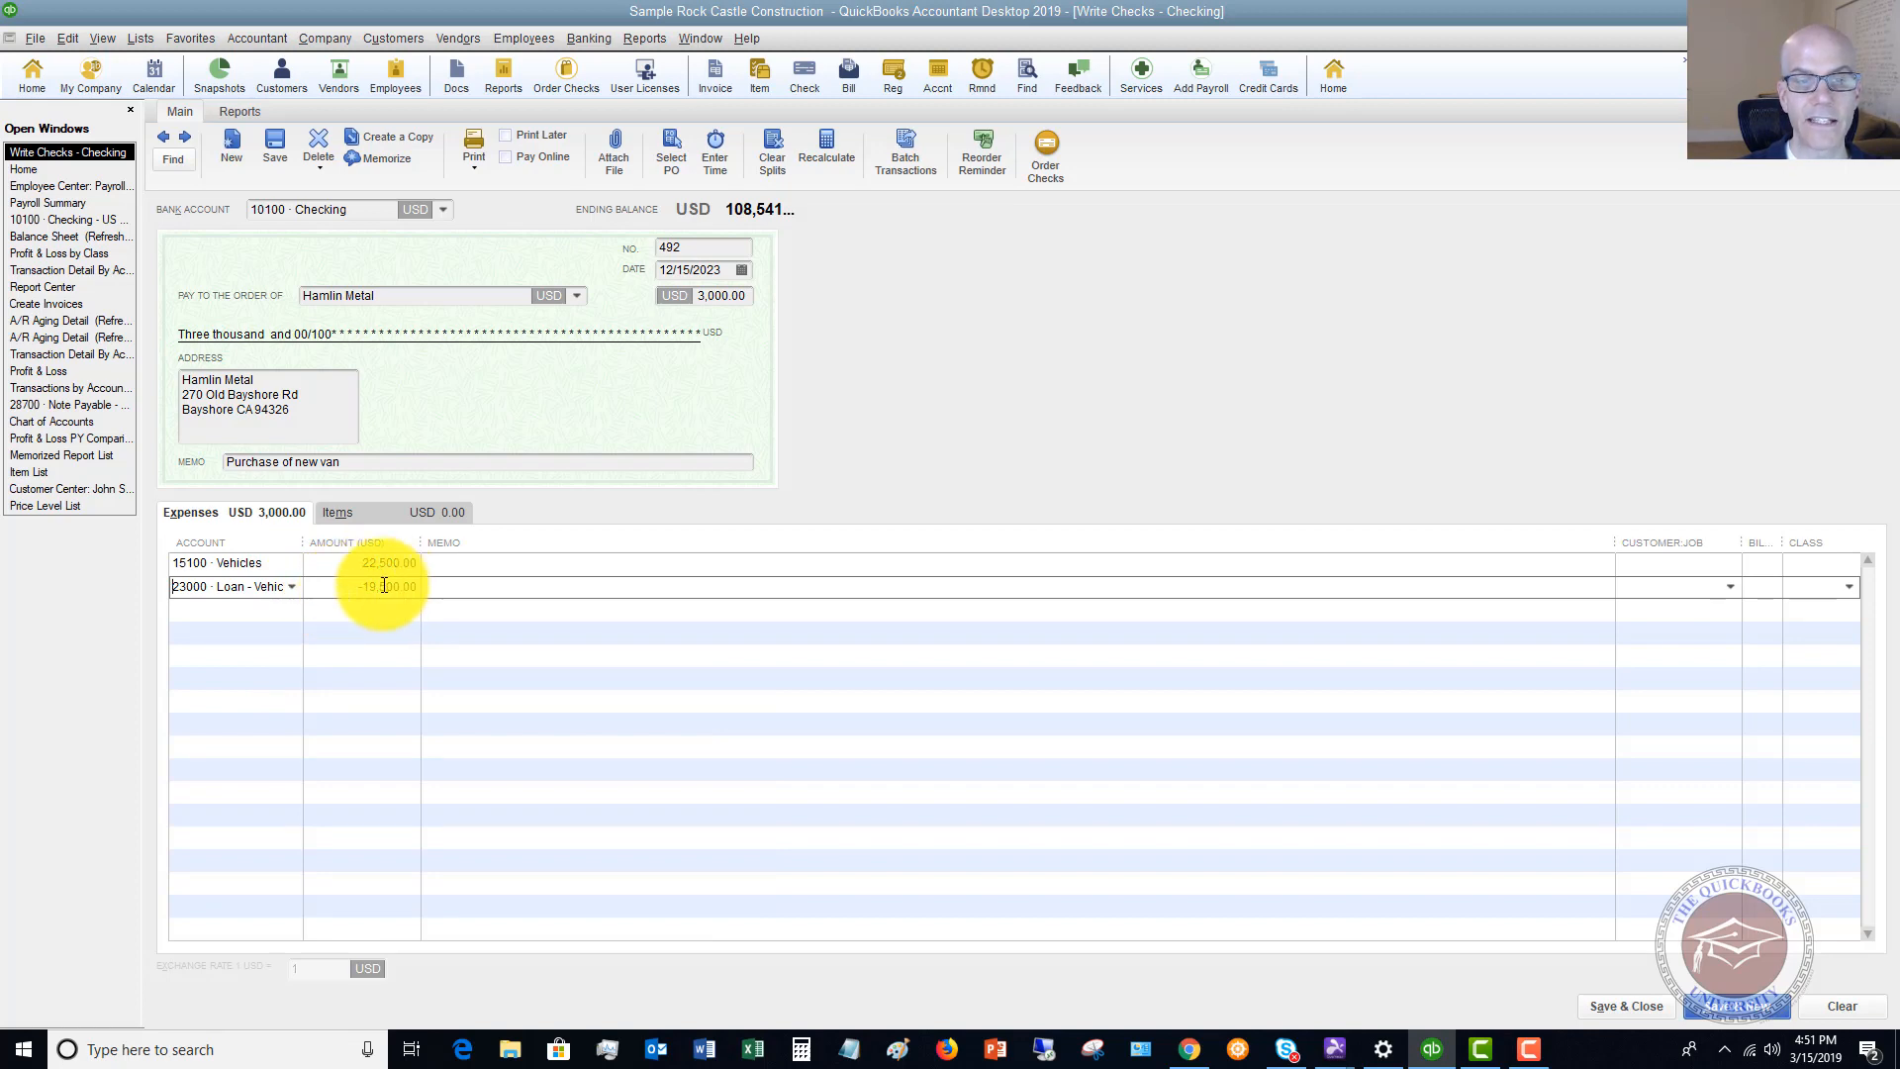
key(Tab)
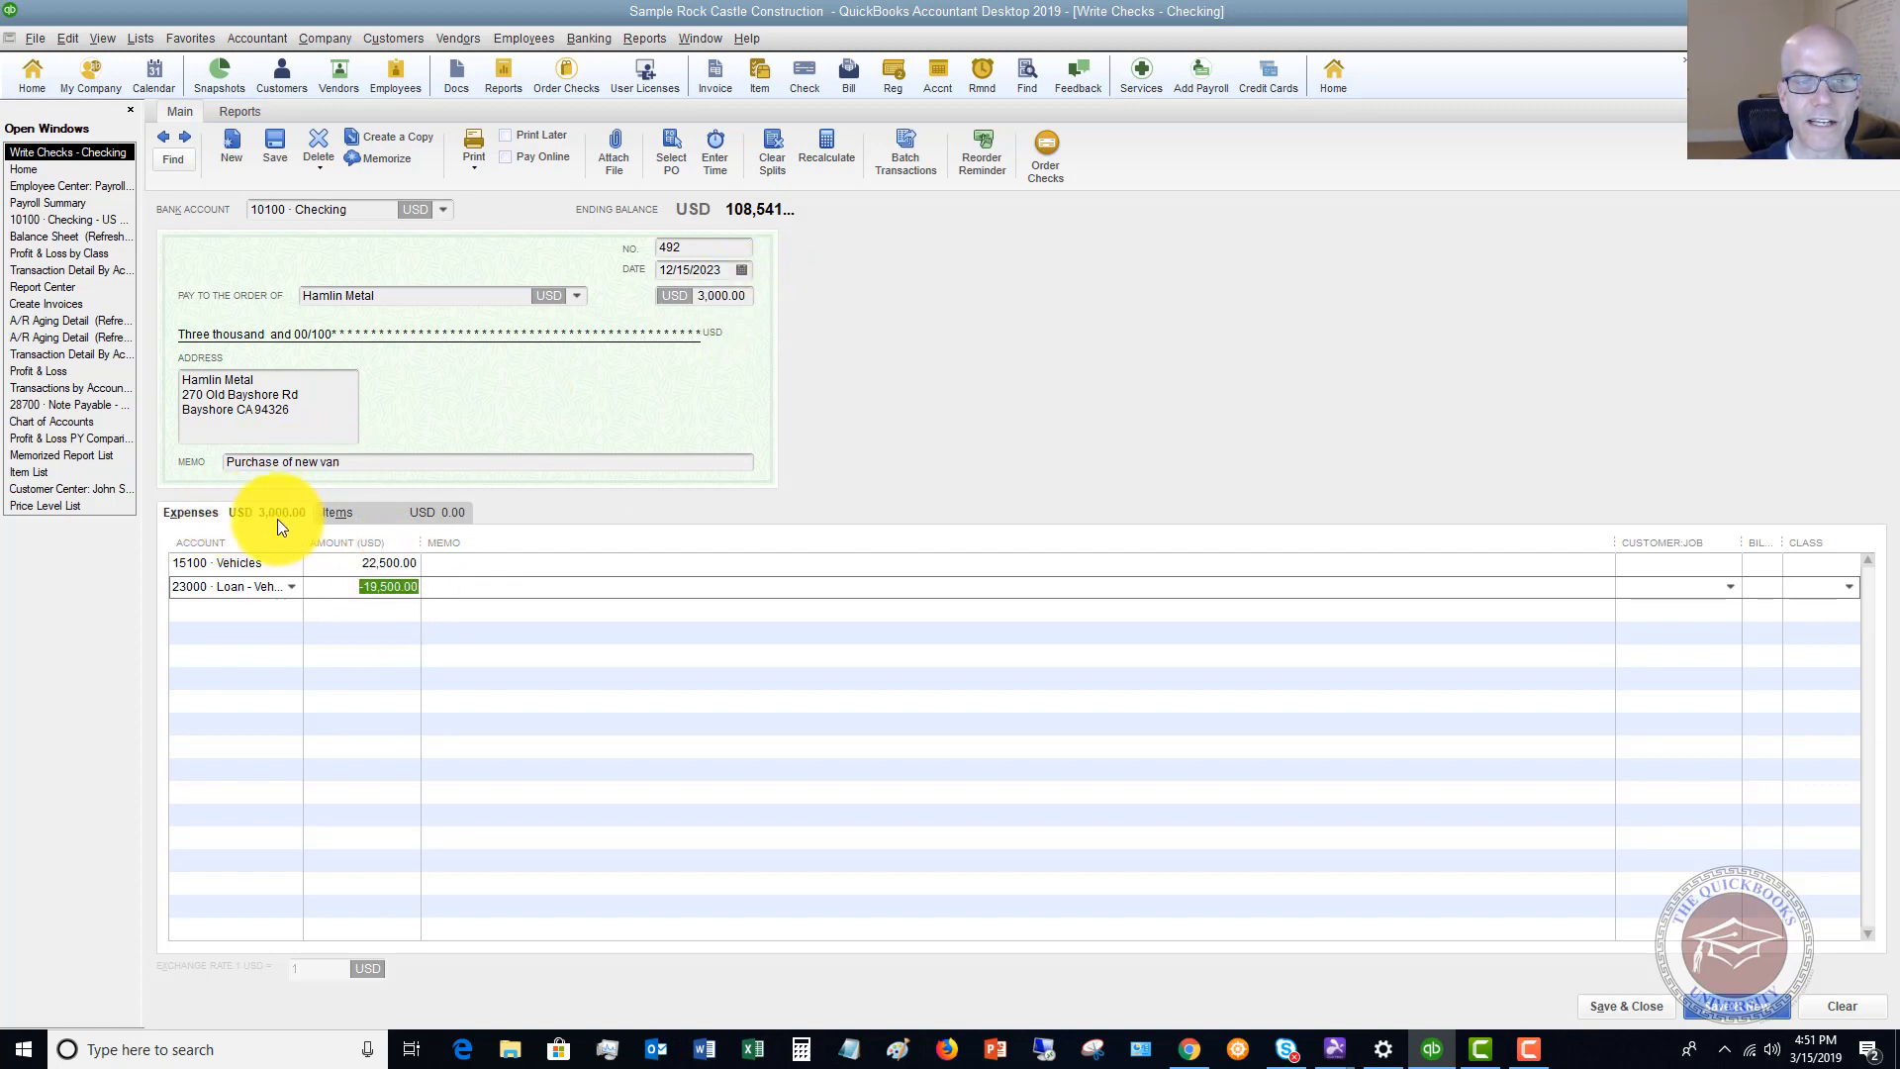
key(Tab)
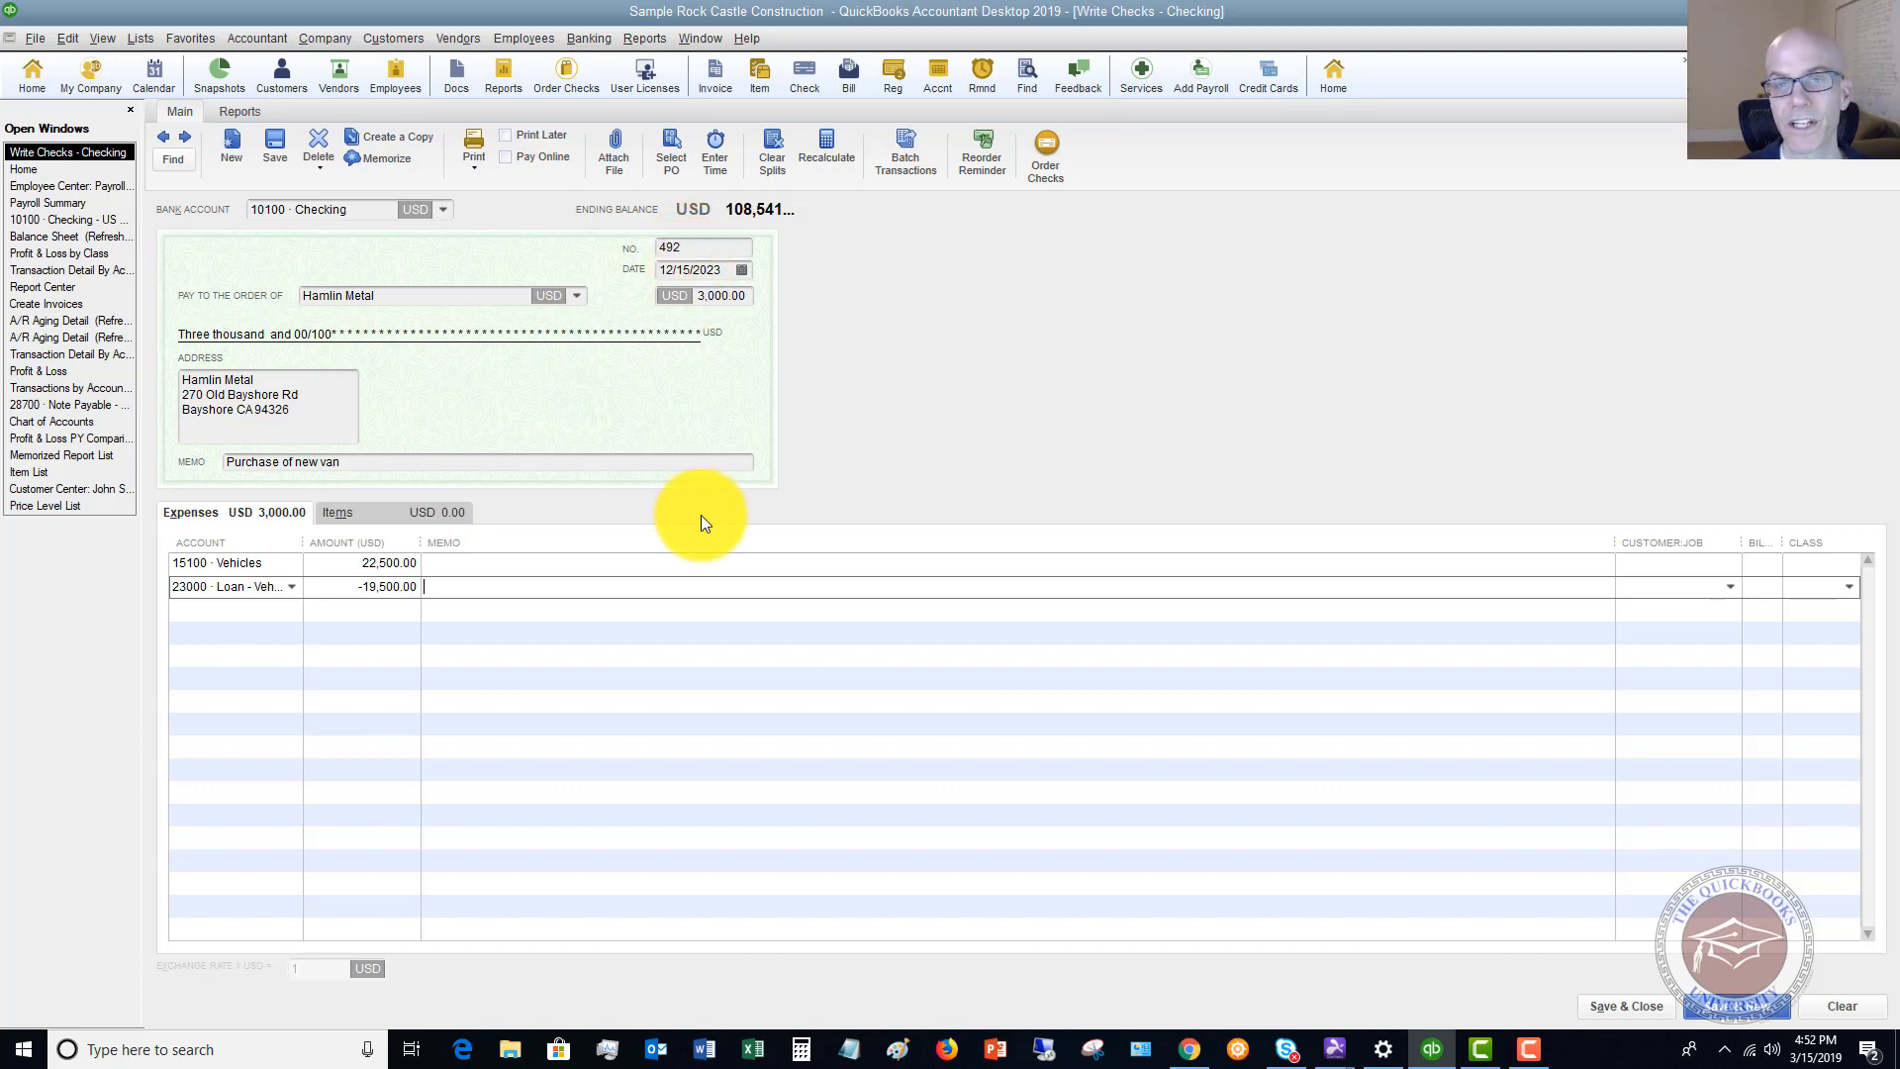
click(1626, 1005)
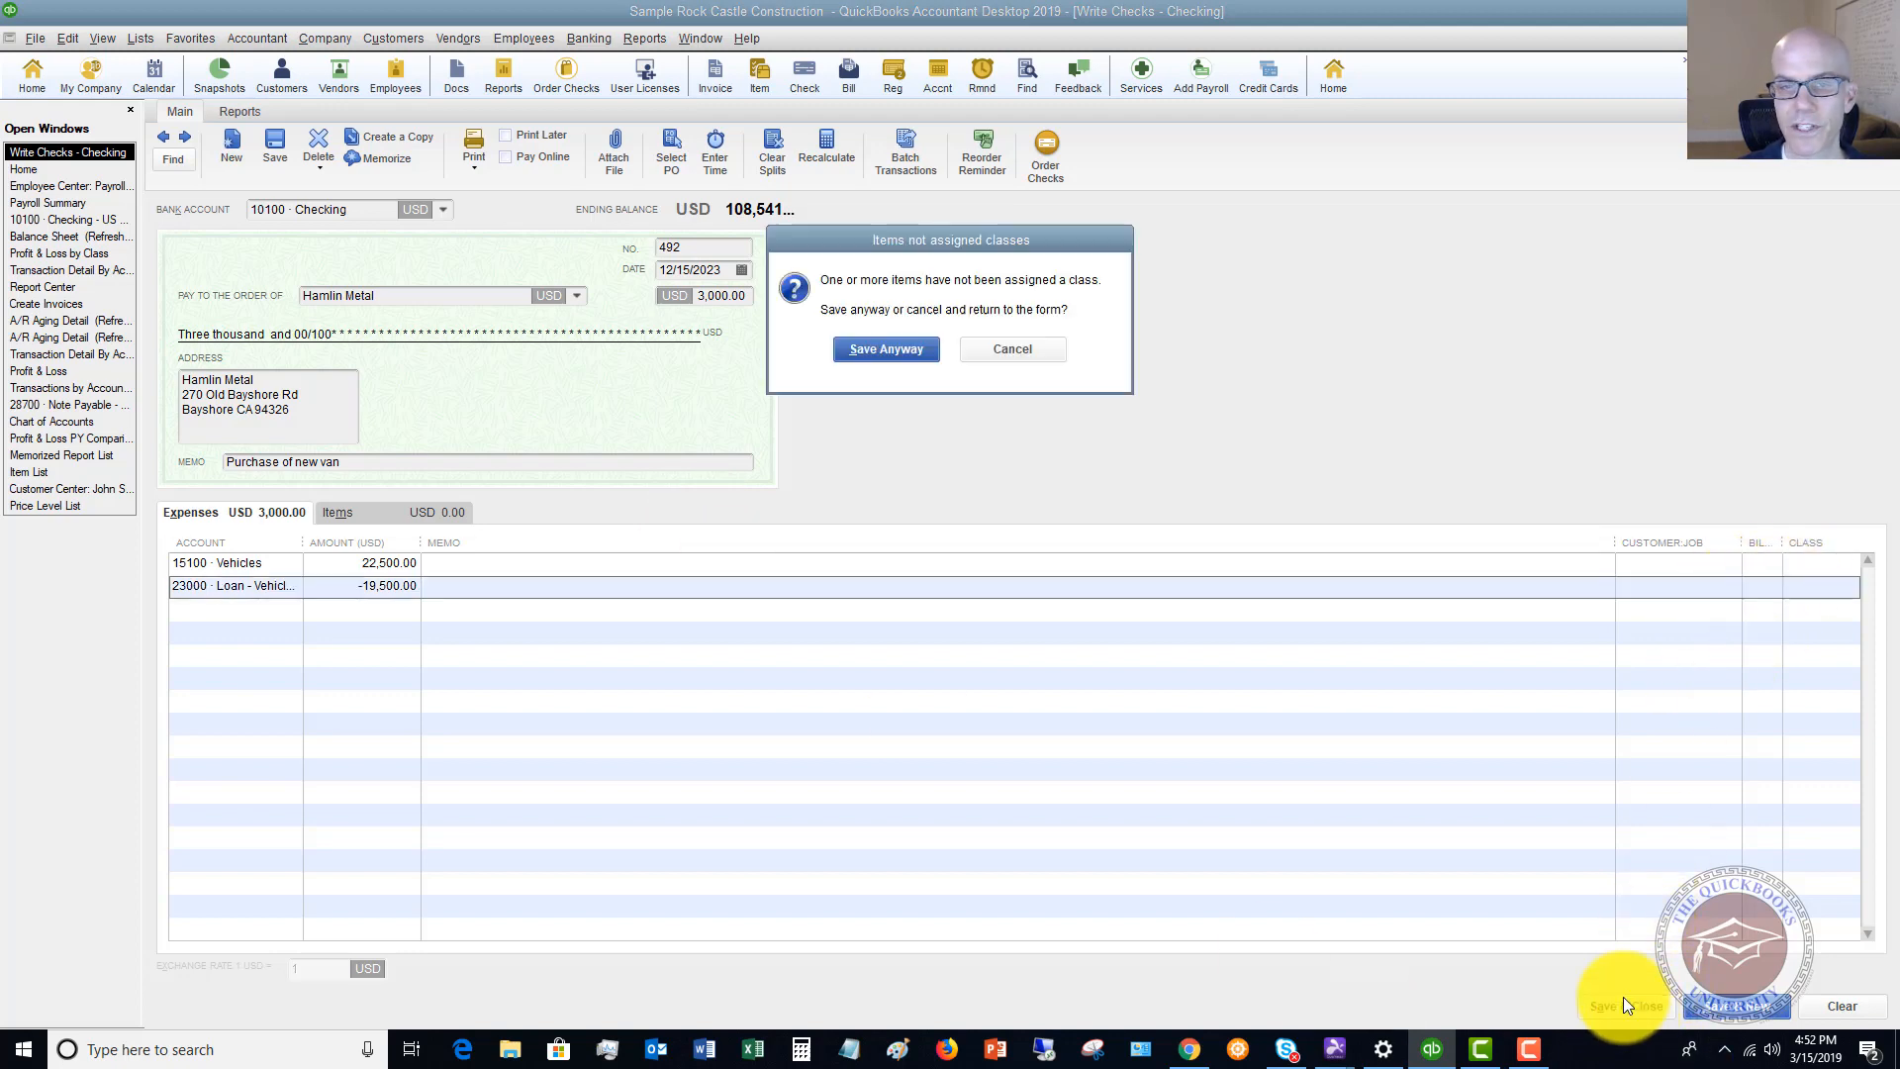
click(887, 350)
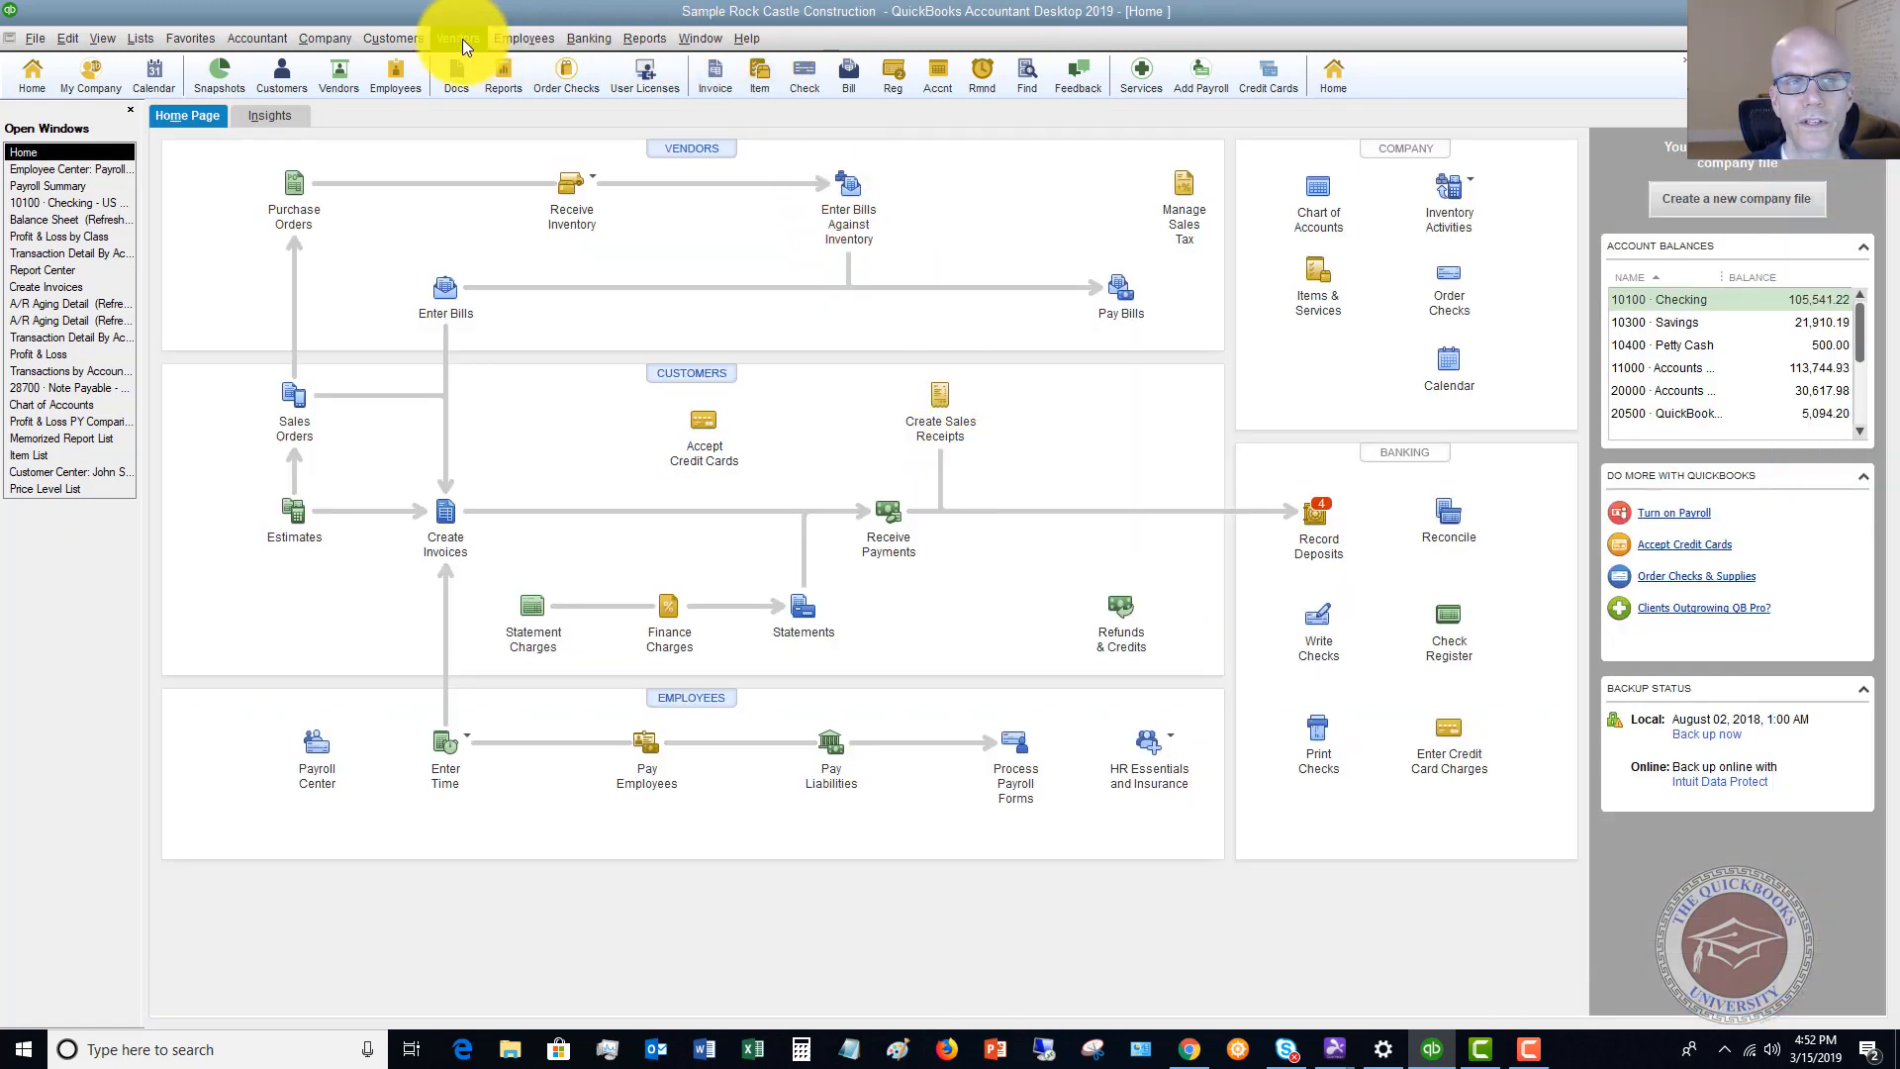
- From the balance sheet, drill into the 15100 Vehicles balance and list its transactions from 12/01/2023
click(89, 218)
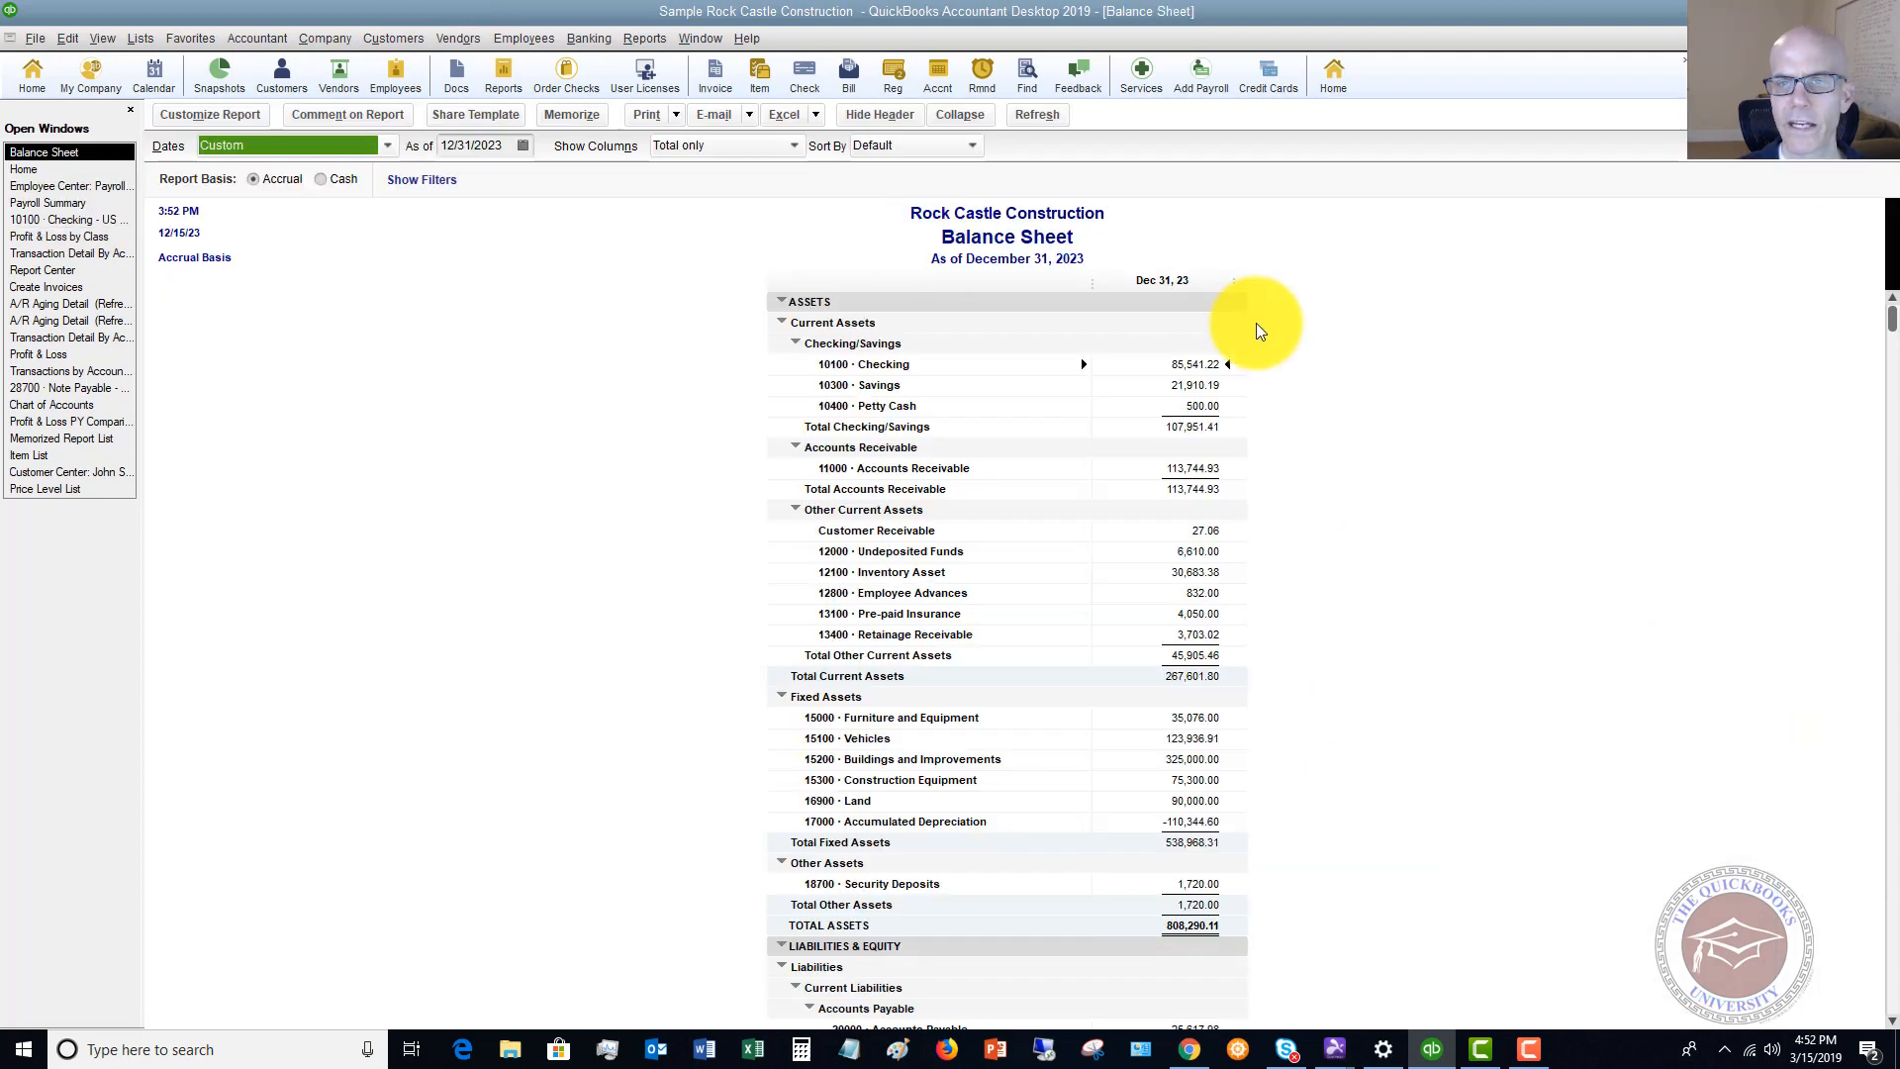
scroll(1293, 301, down, 3)
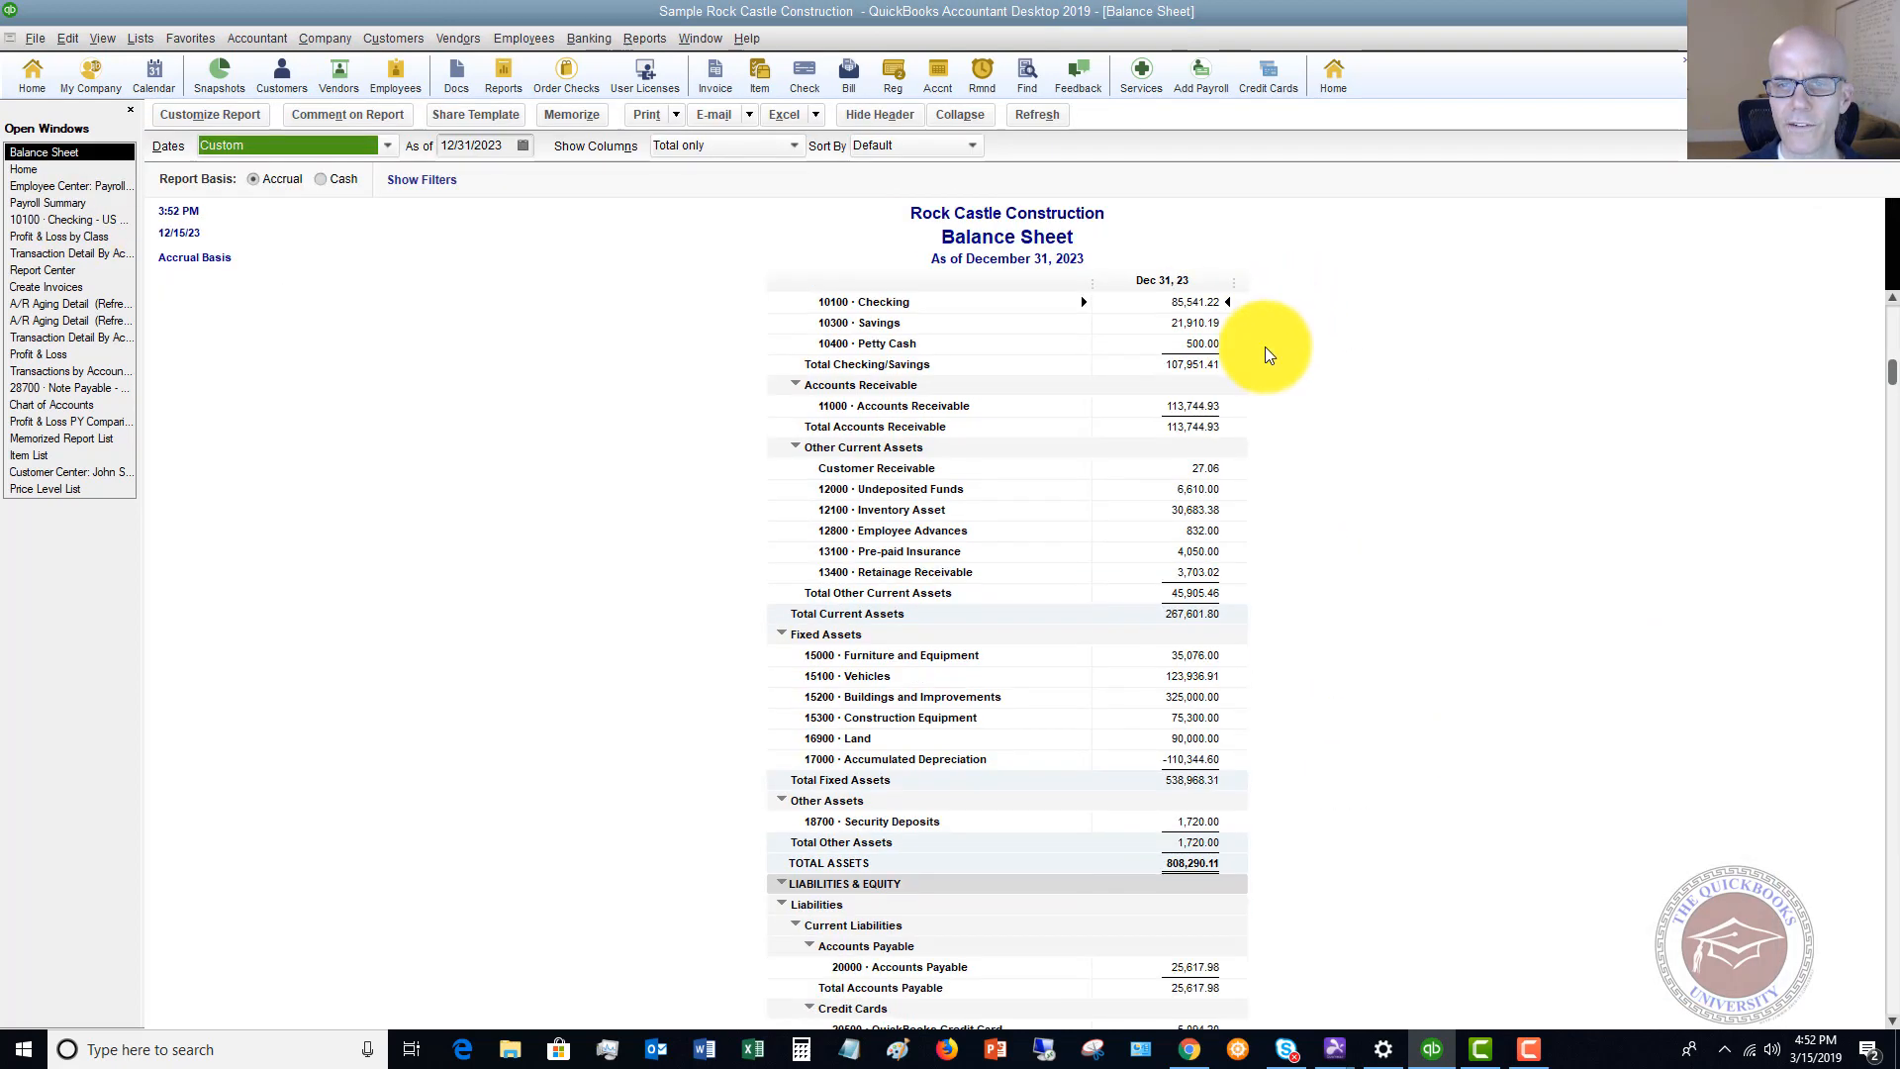
scroll(1245, 405, down, 3)
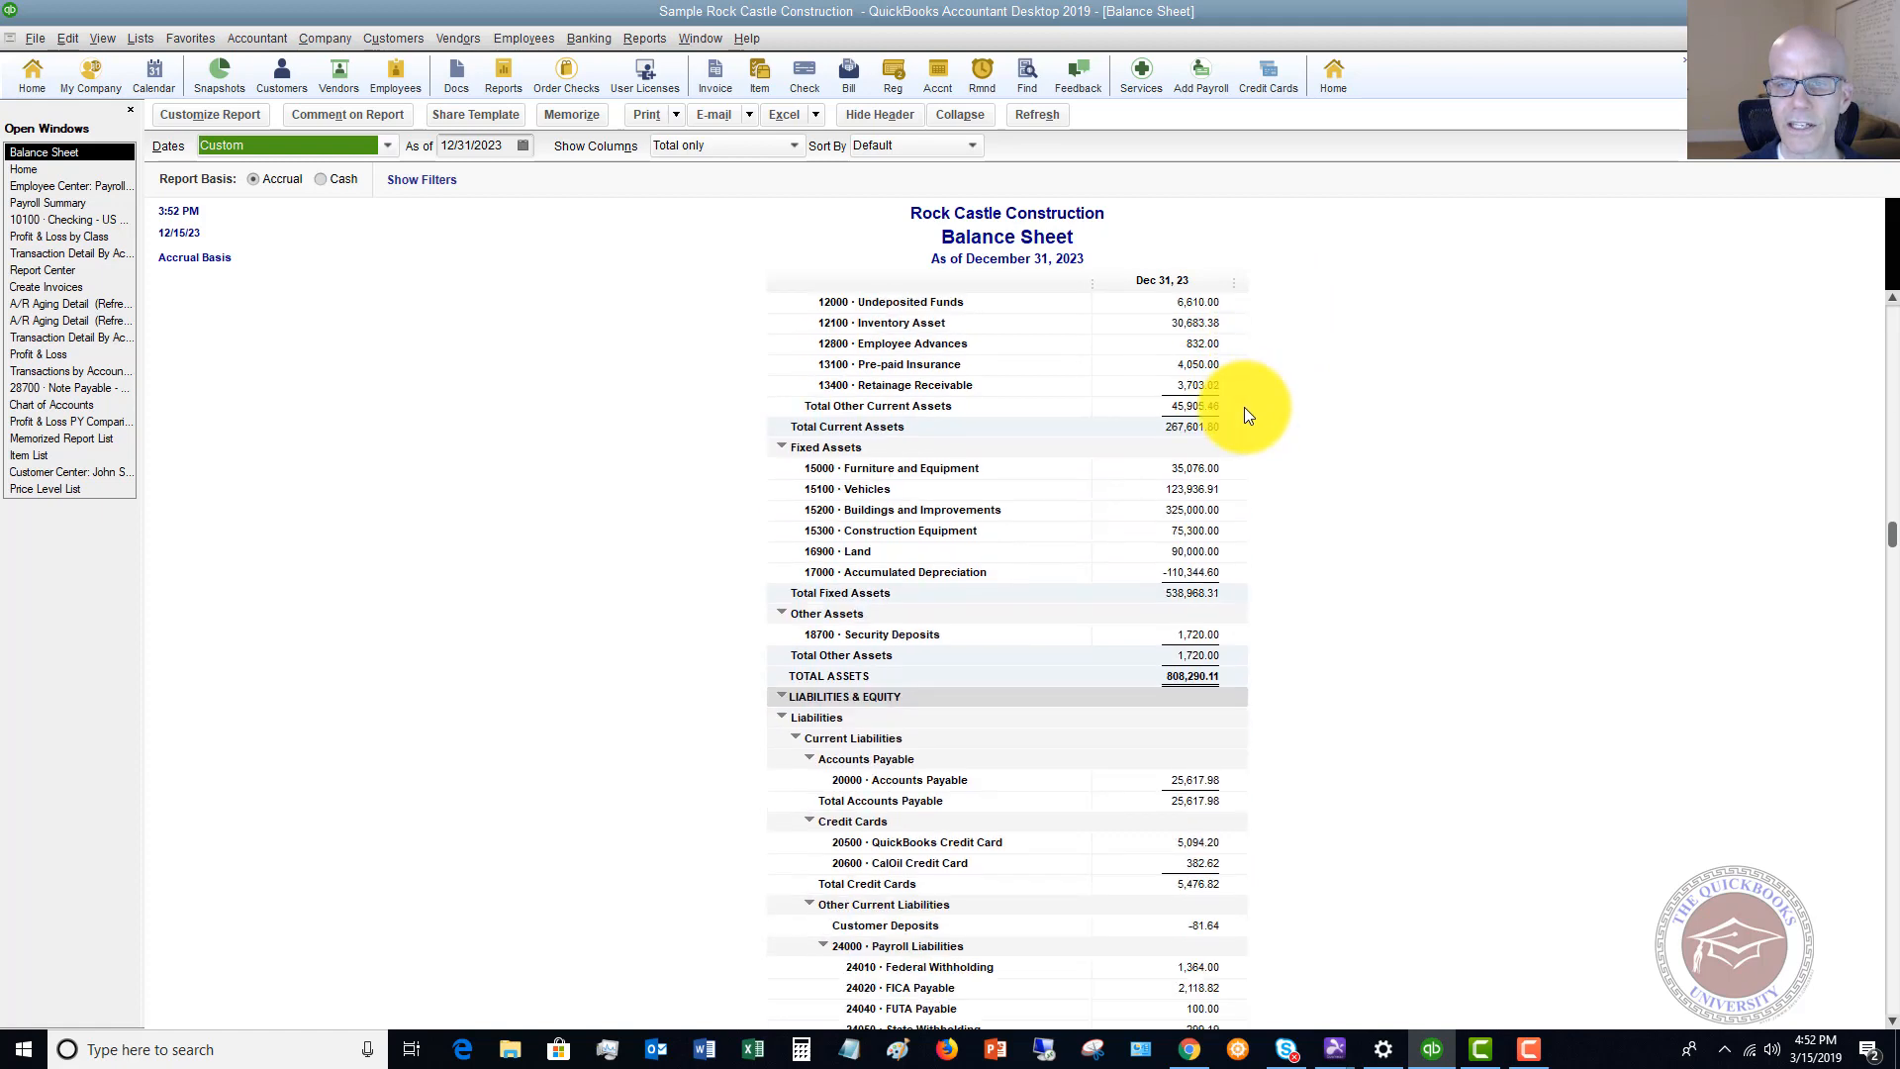
double_click(1197, 488)
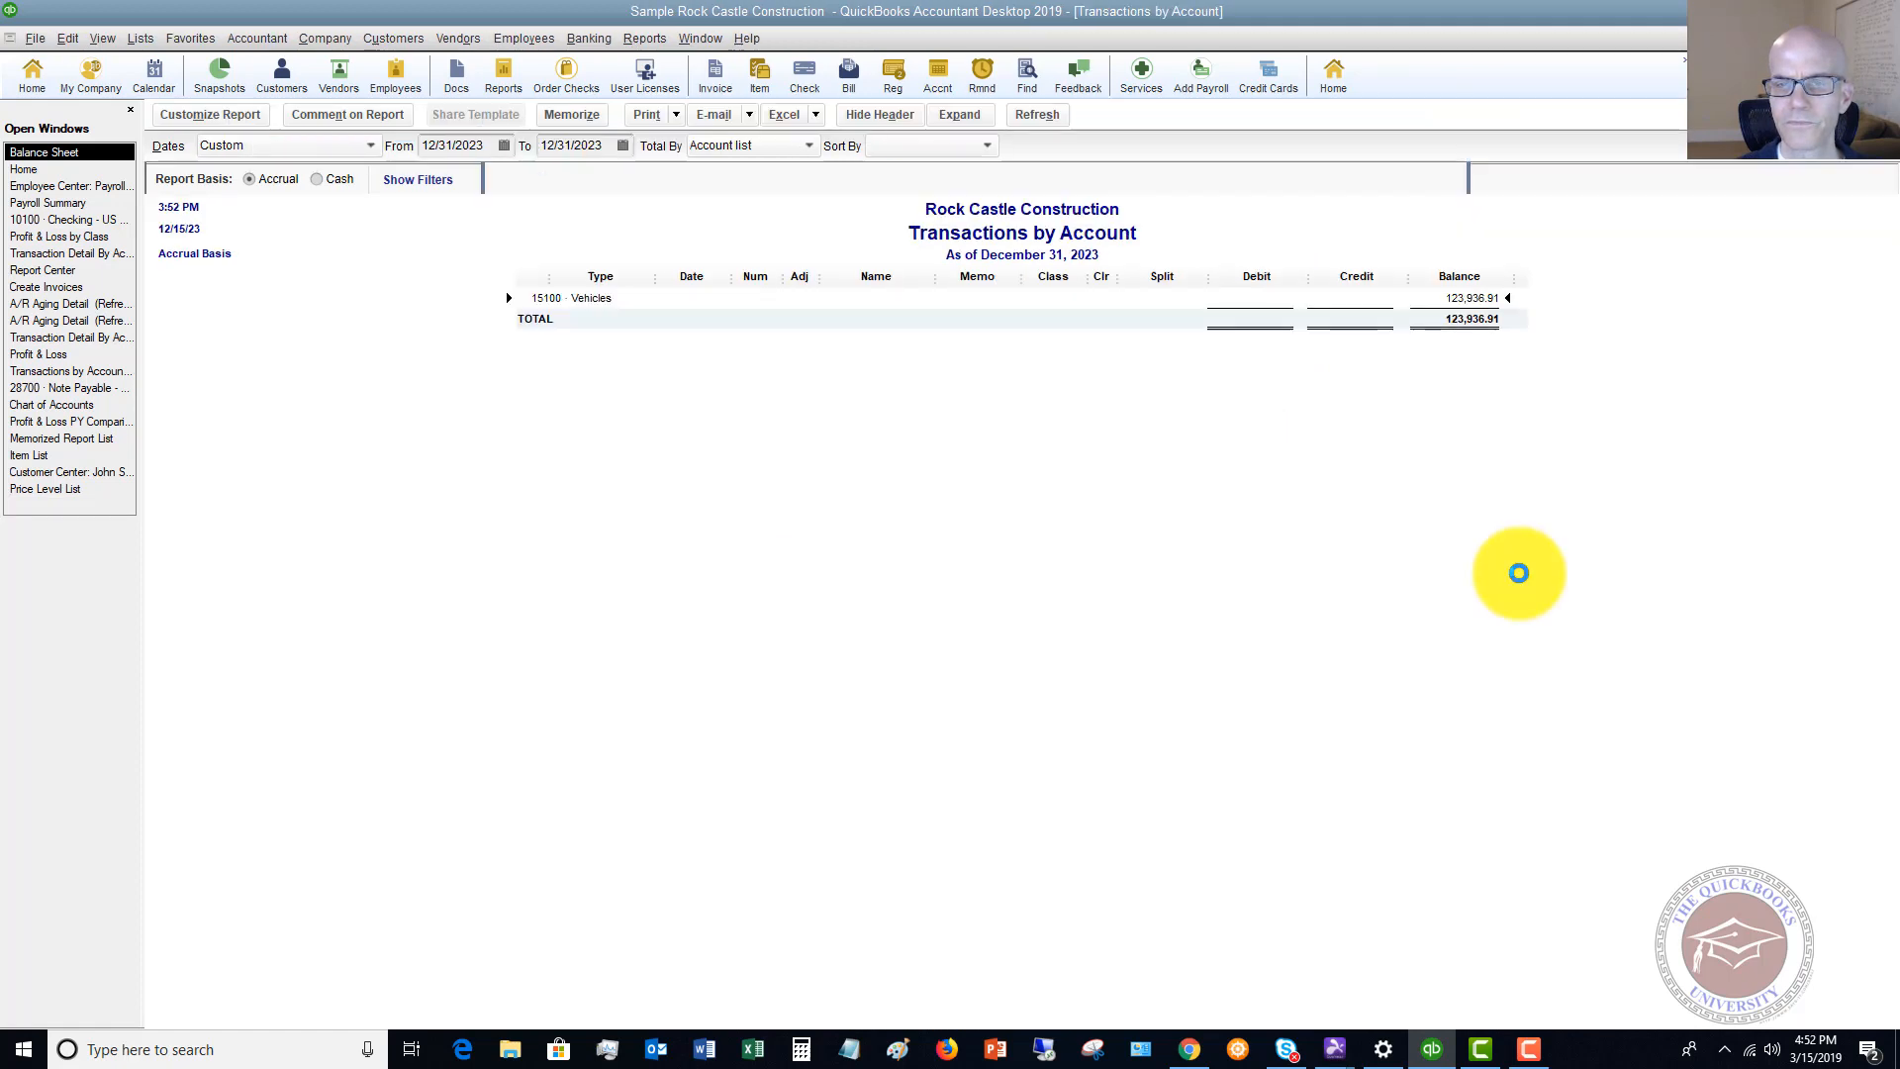
click(502, 145)
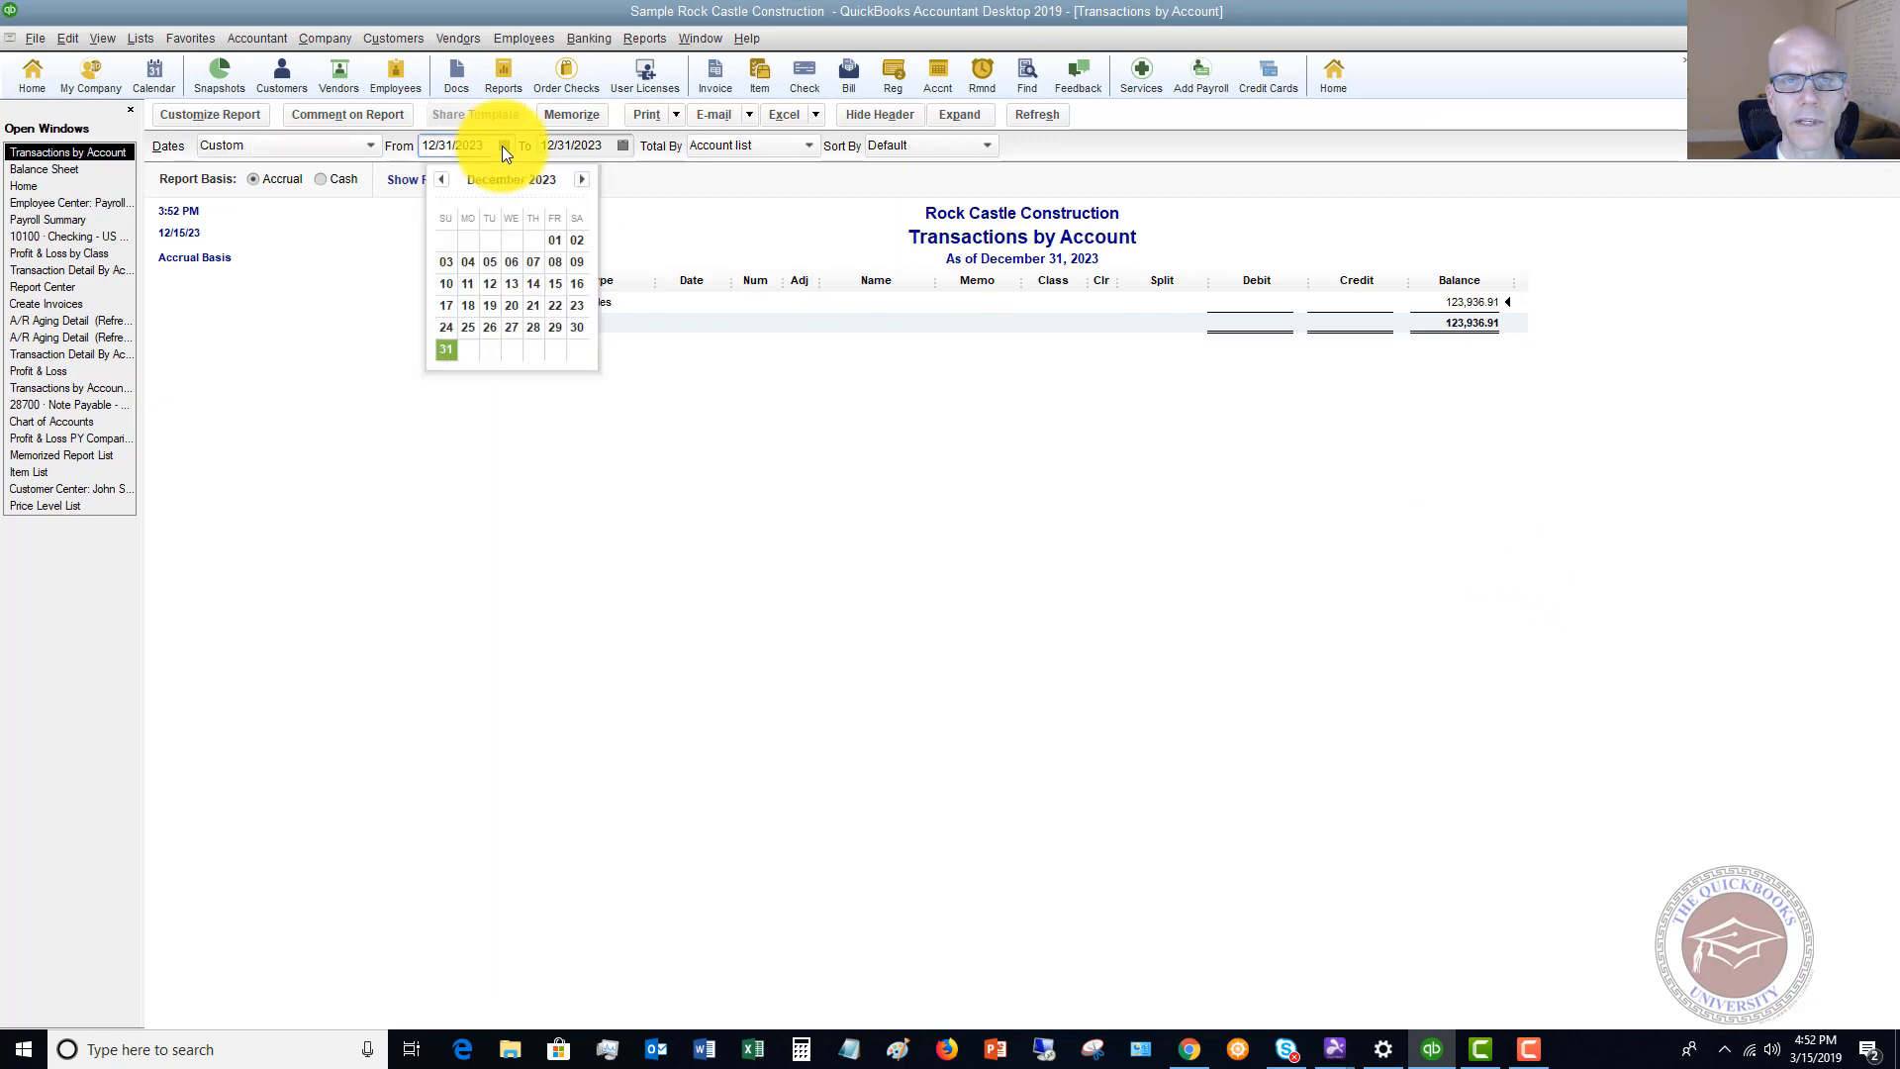
click(555, 241)
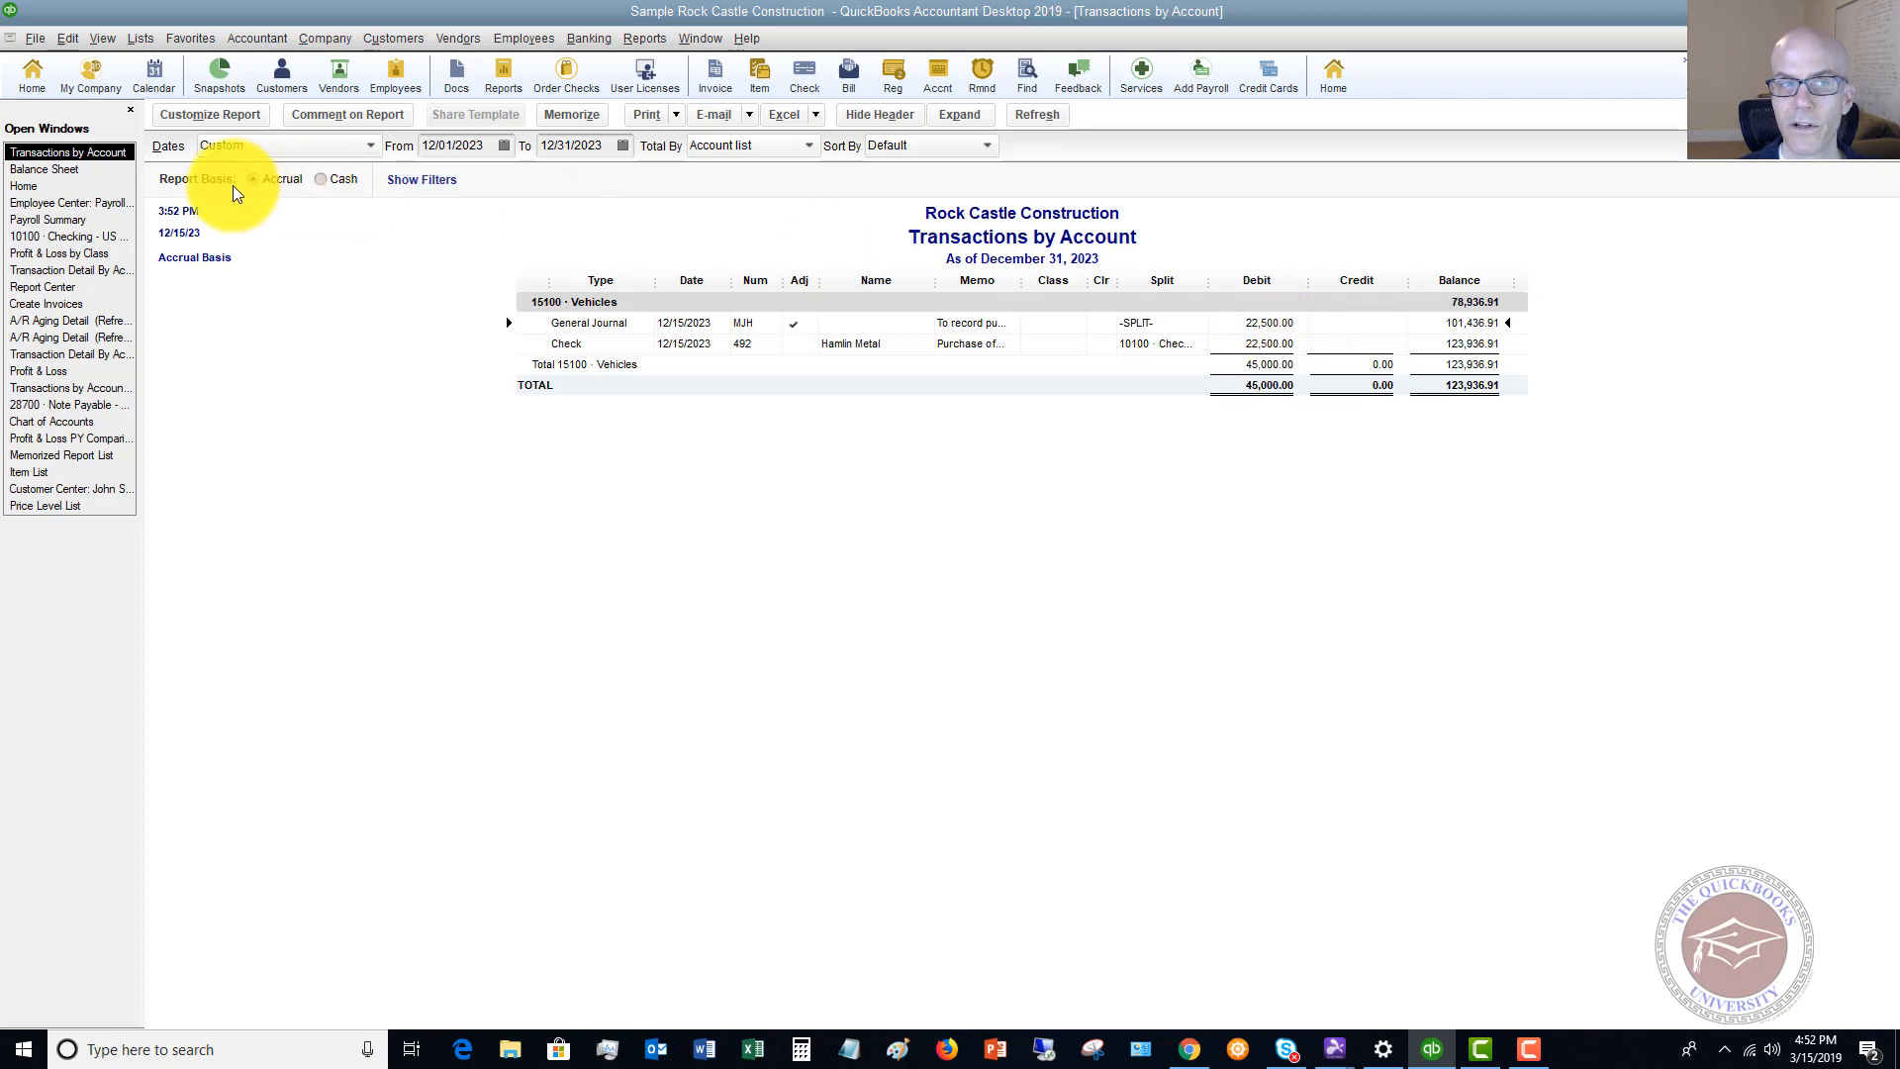
- Return to the balance sheet, drill into 23000 Loan - Vehicles (Van), and list its transactions from 12/01/2023
click(44, 169)
scroll(1036, 448, down, 12)
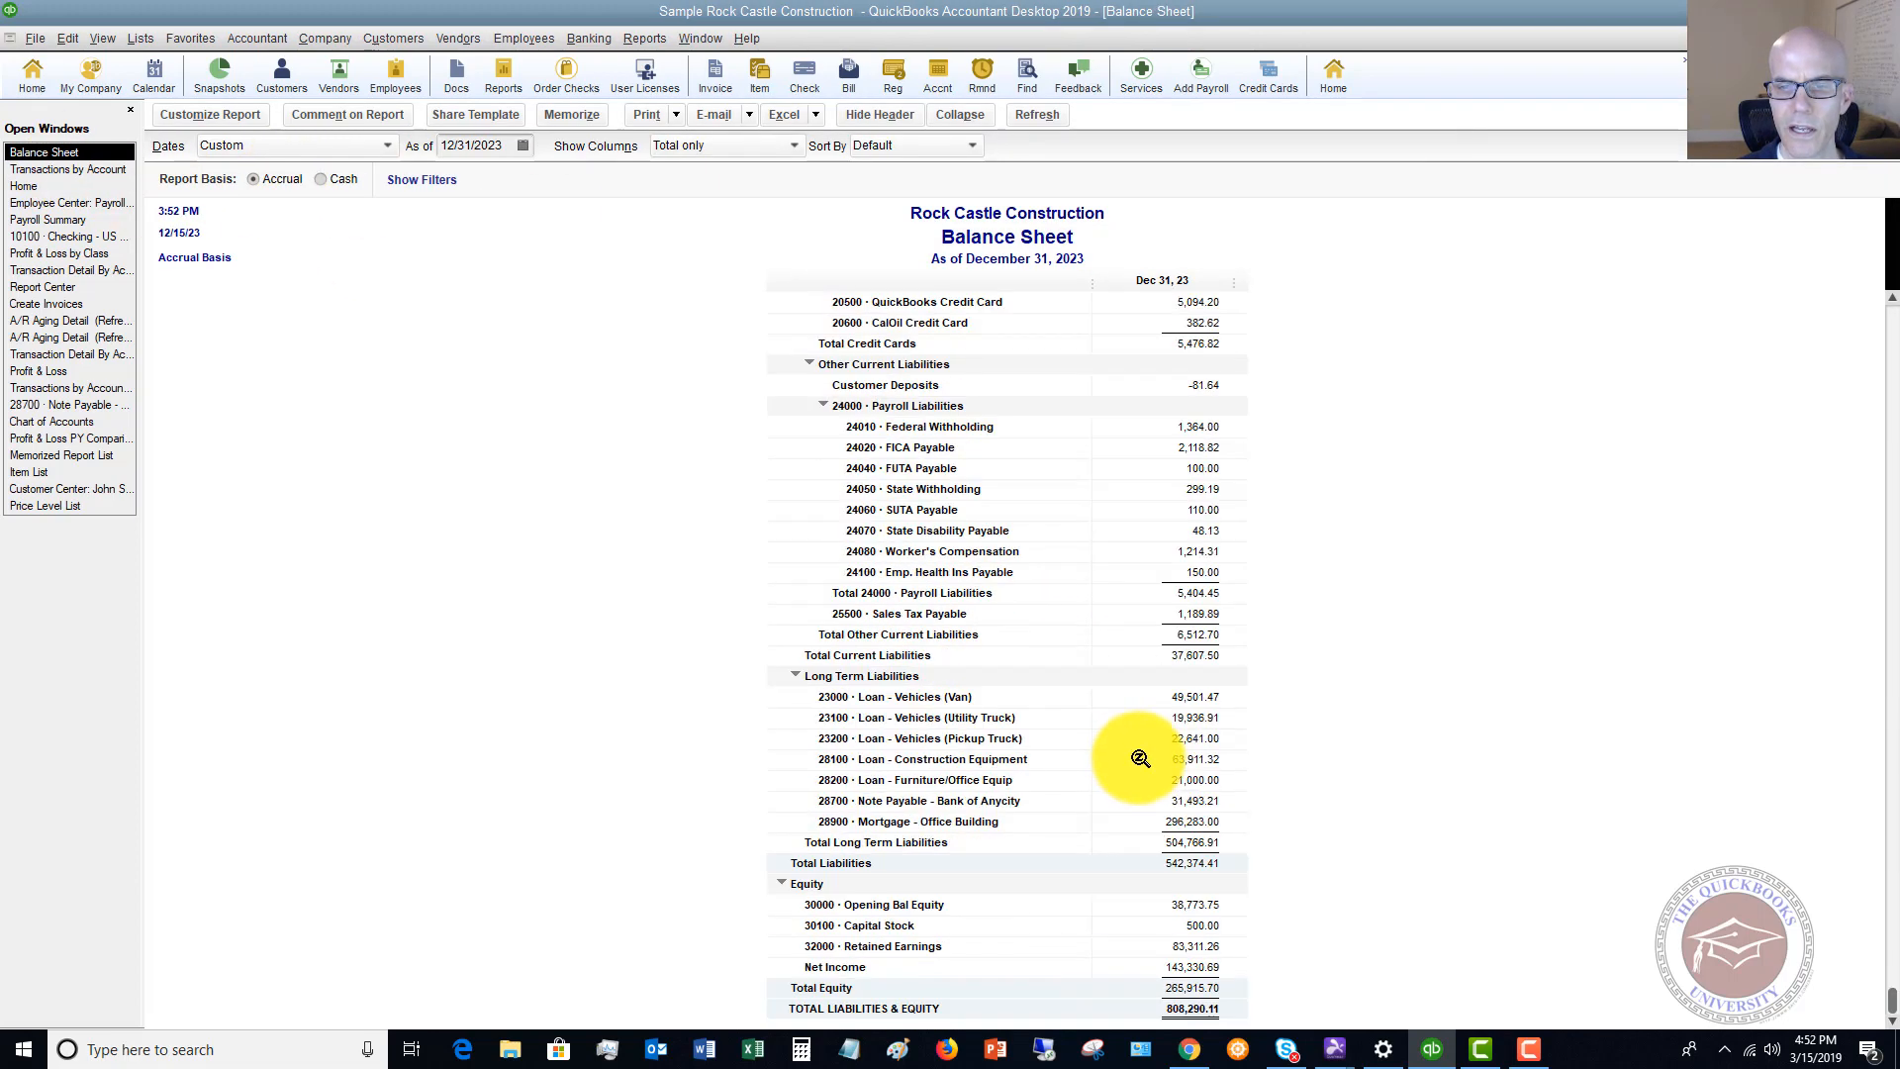
click(1198, 697)
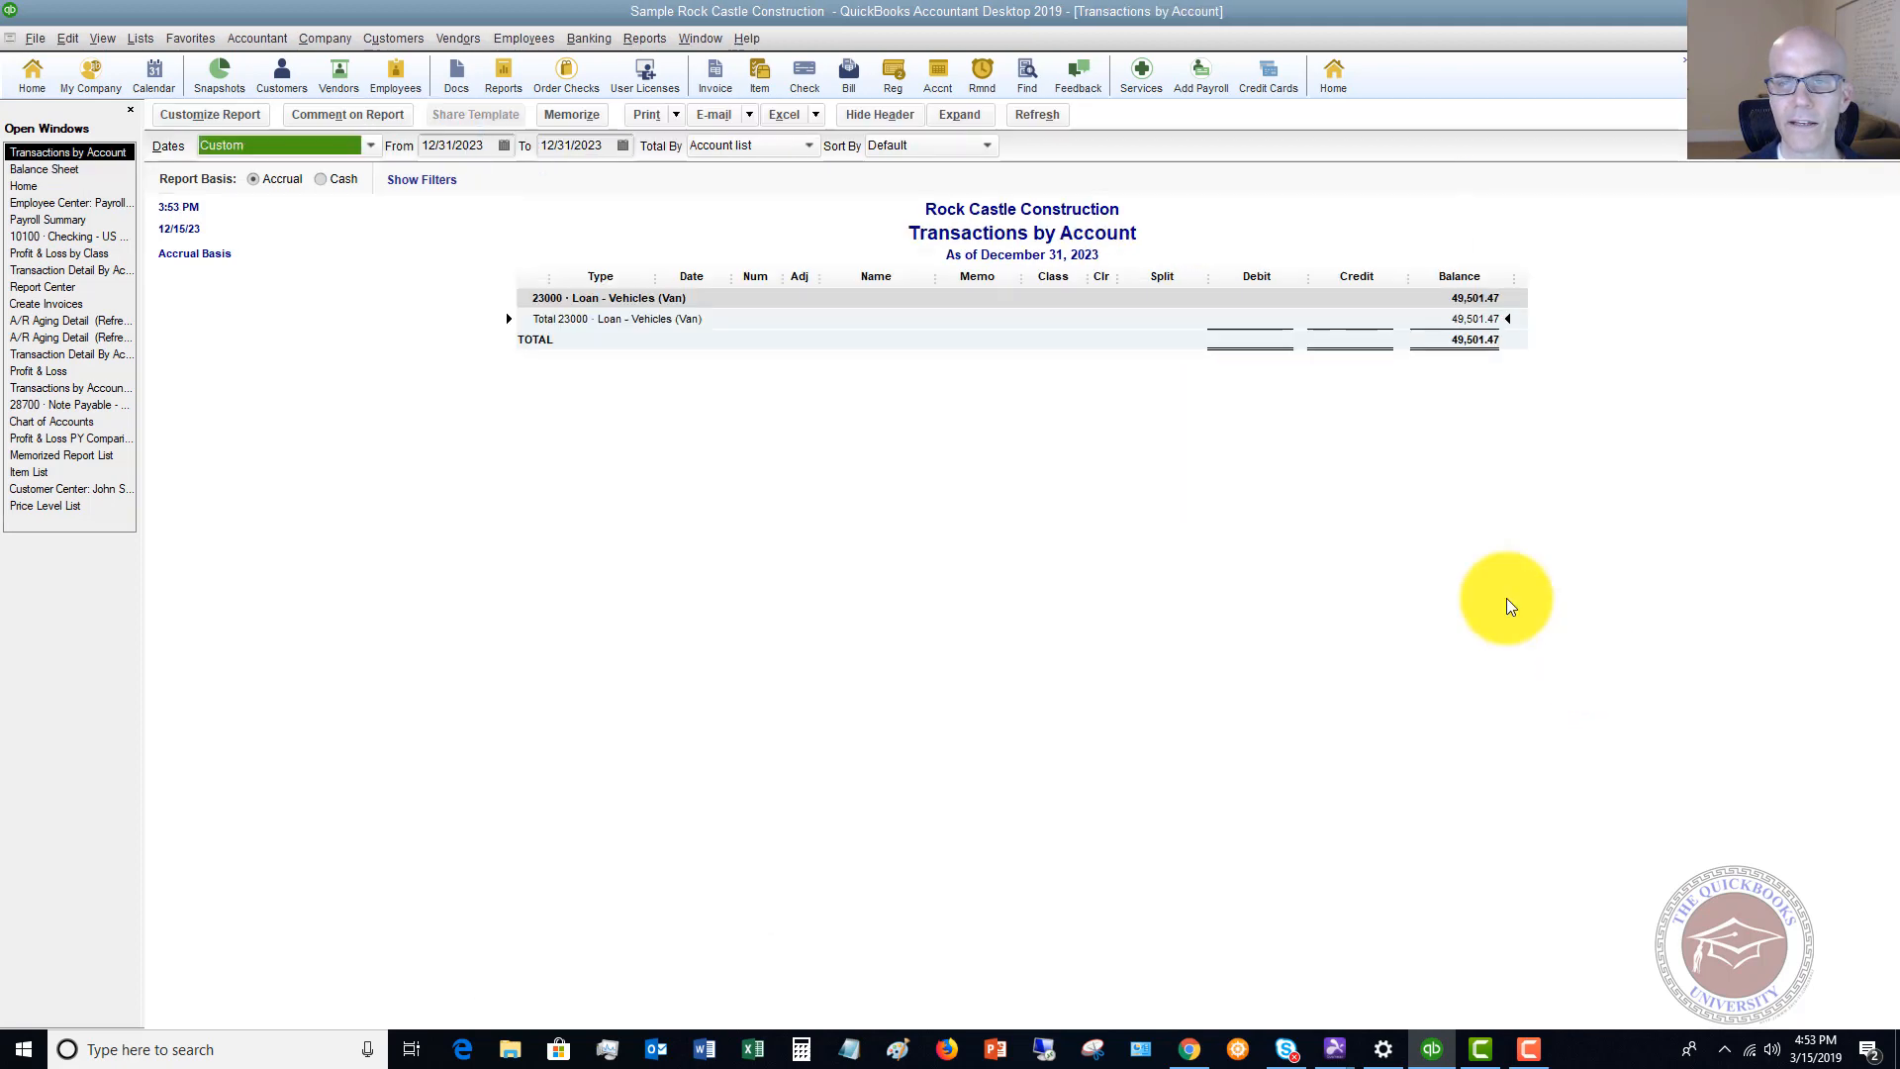
click(504, 145)
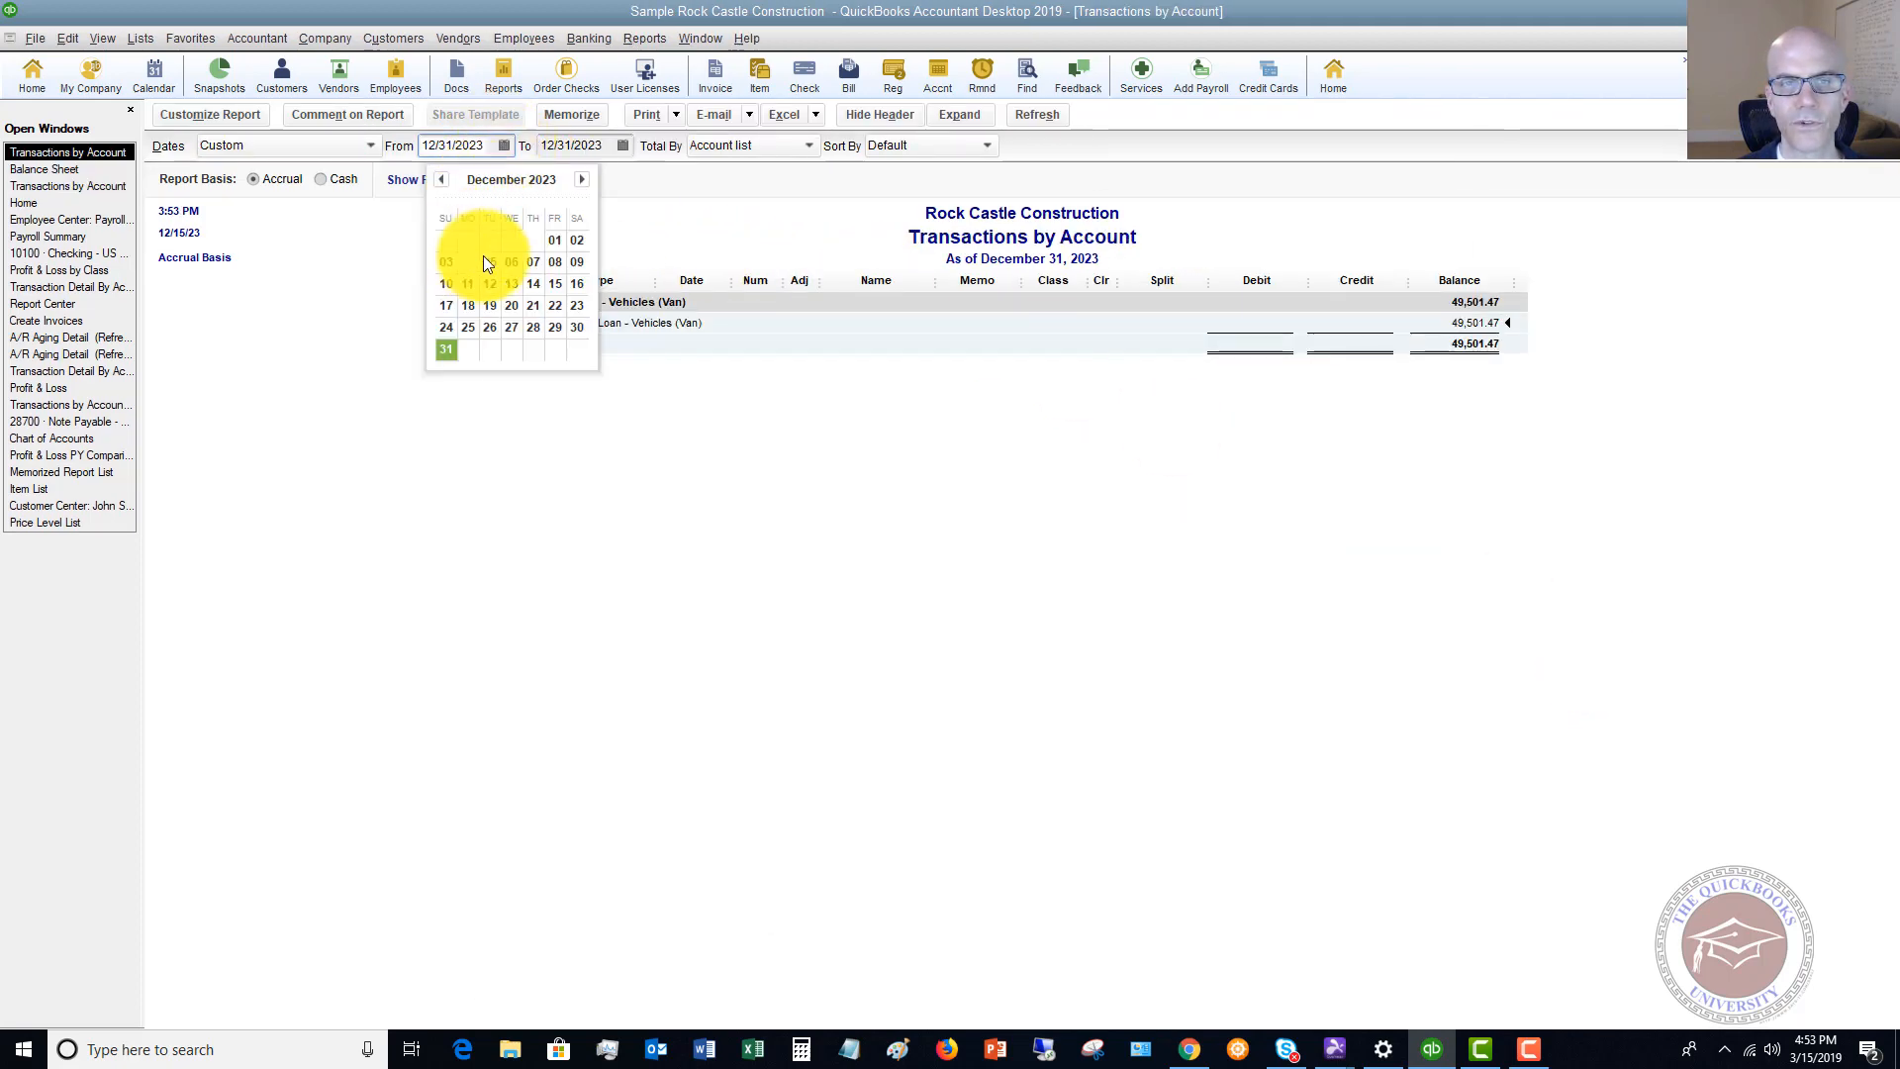
click(557, 233)
click(896, 459)
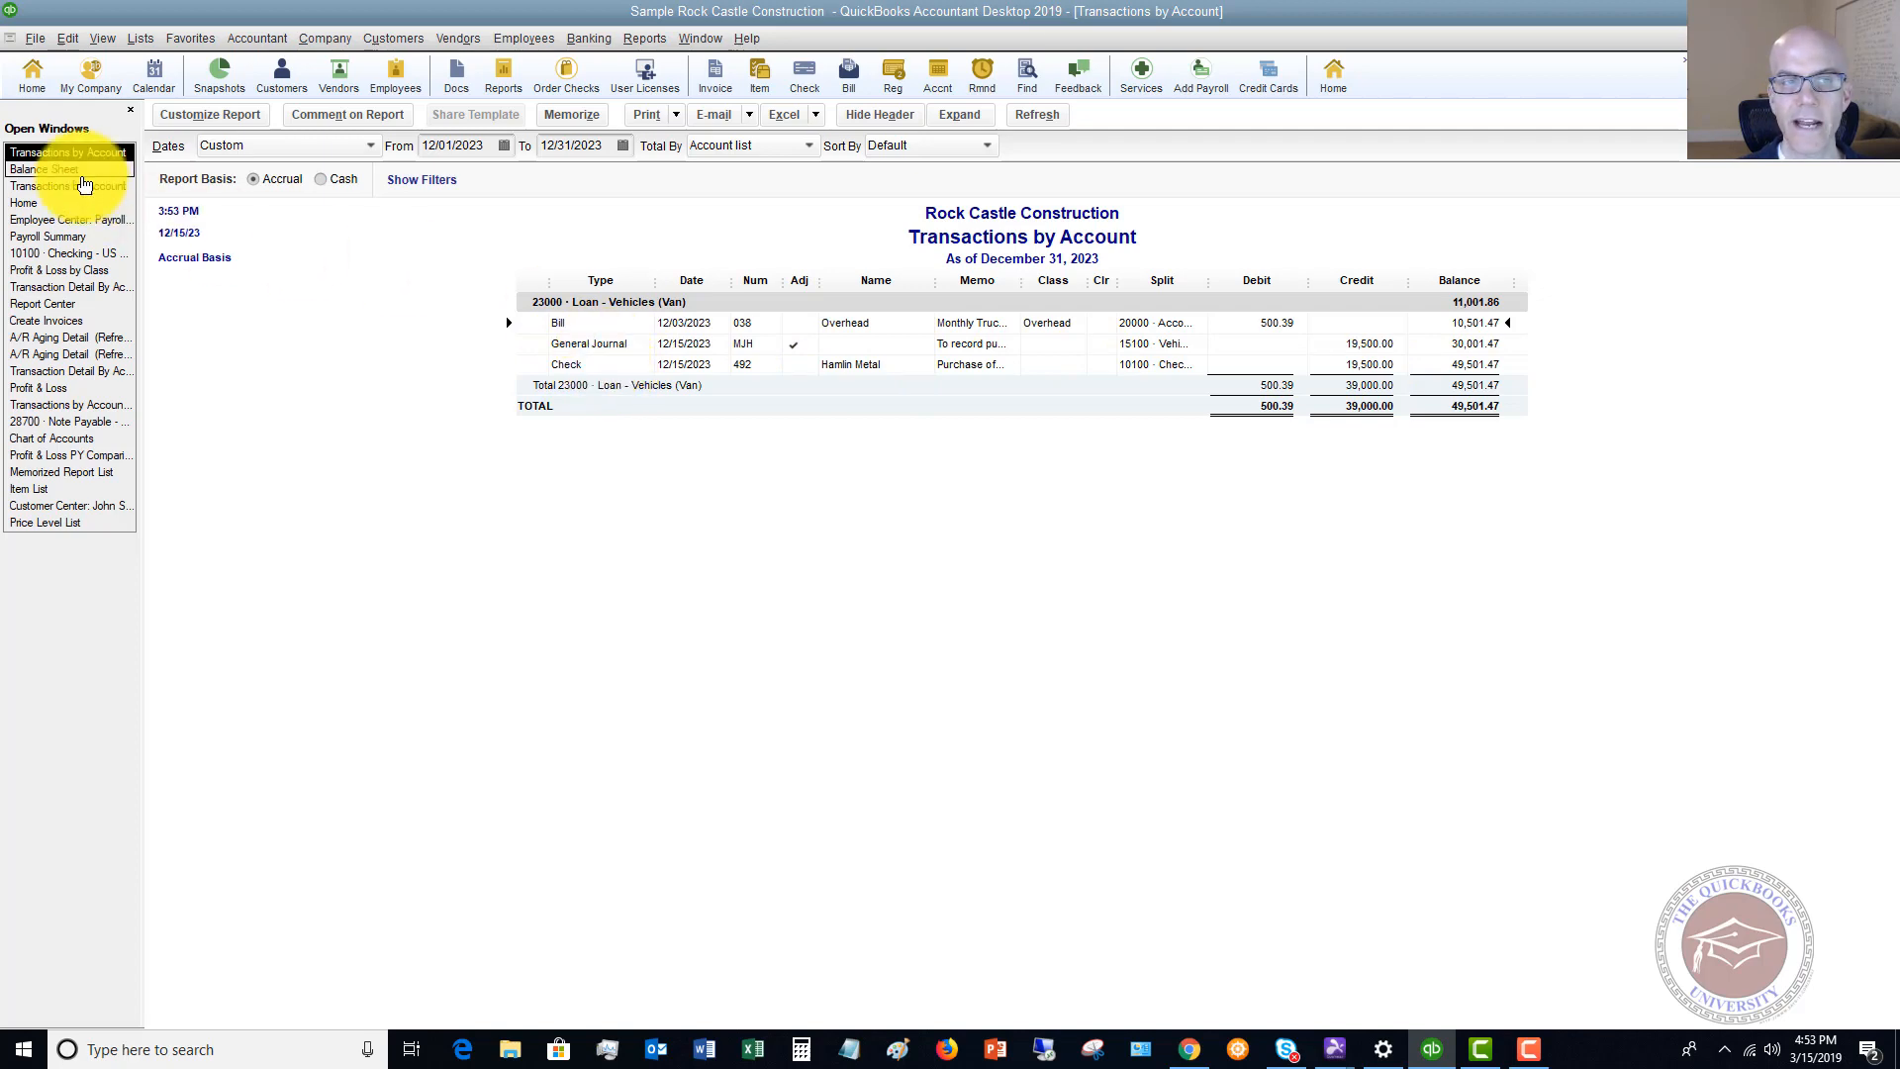
- Open the 10100 Checking register from the home page and locate the Vehicles journal entry payment and the Hamlin Metal check
click(60, 202)
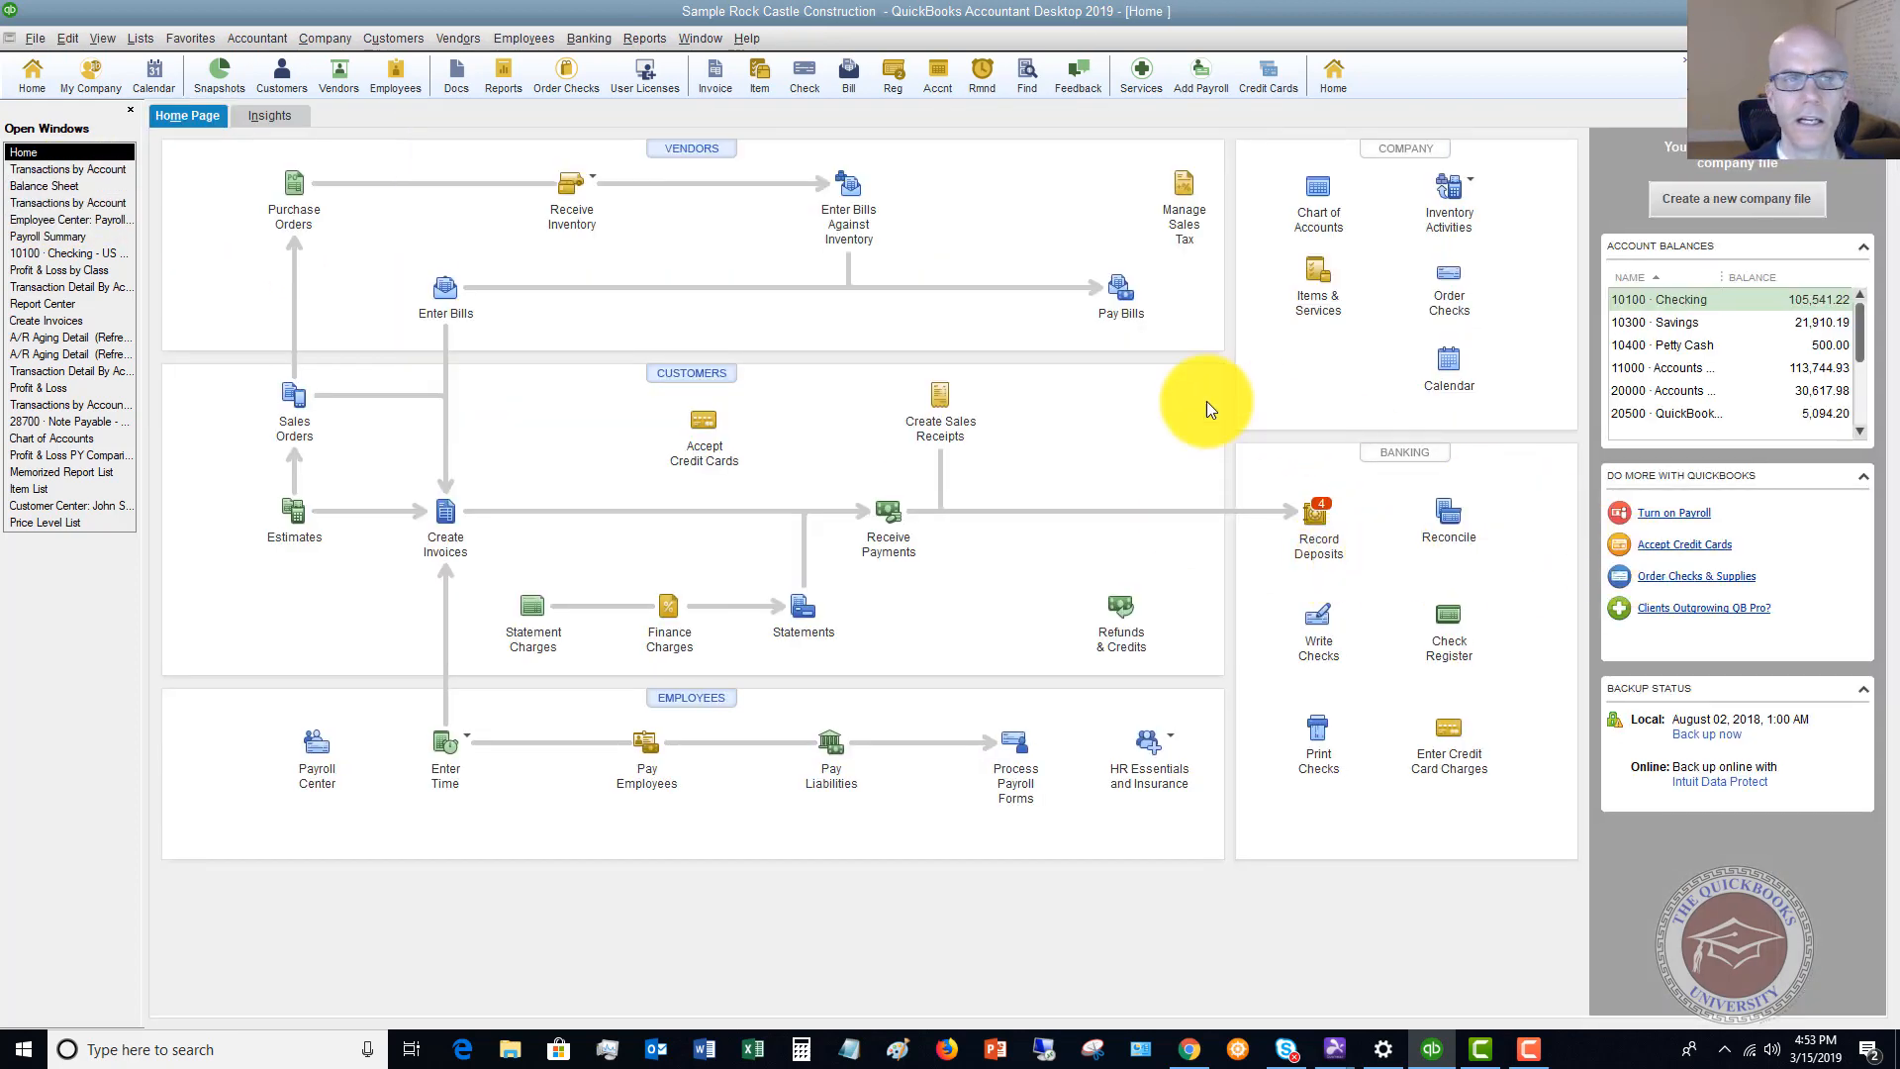
double_click(1749, 299)
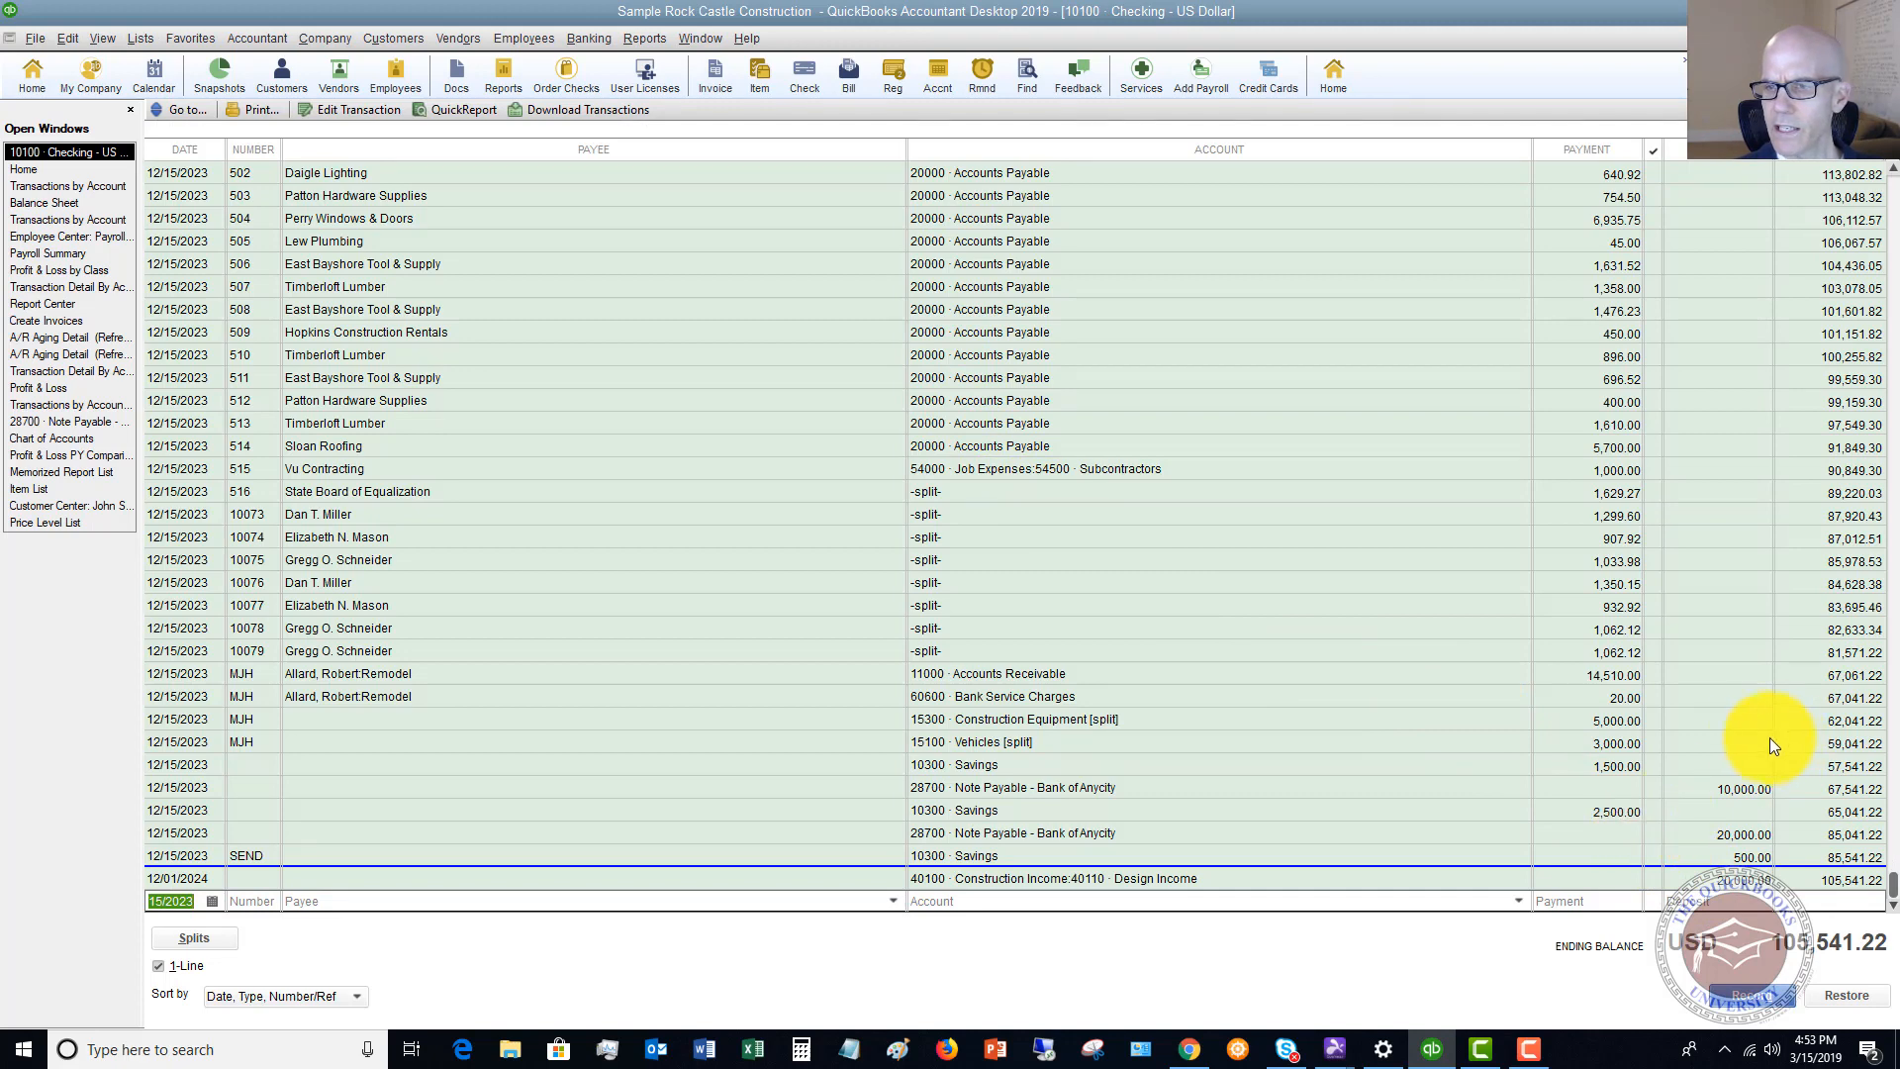
click(1630, 741)
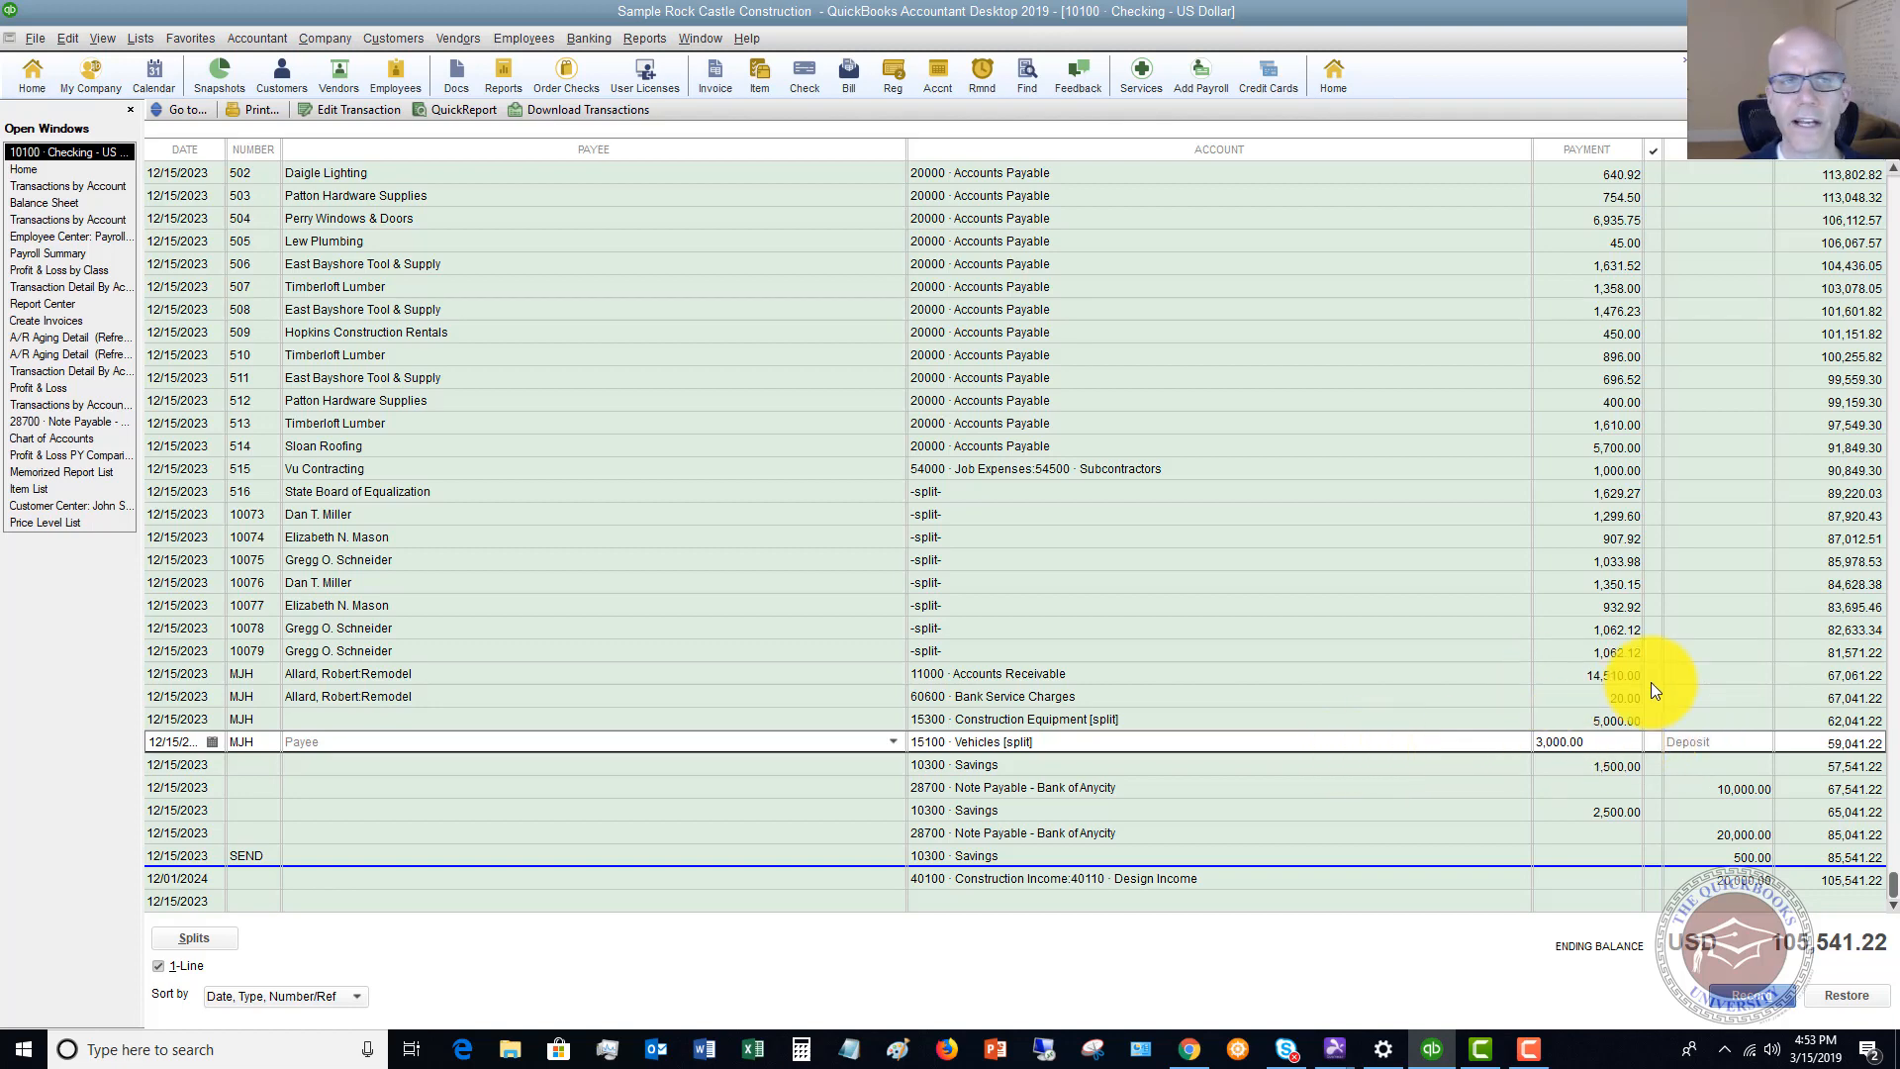
scroll(1651, 681, up, 4)
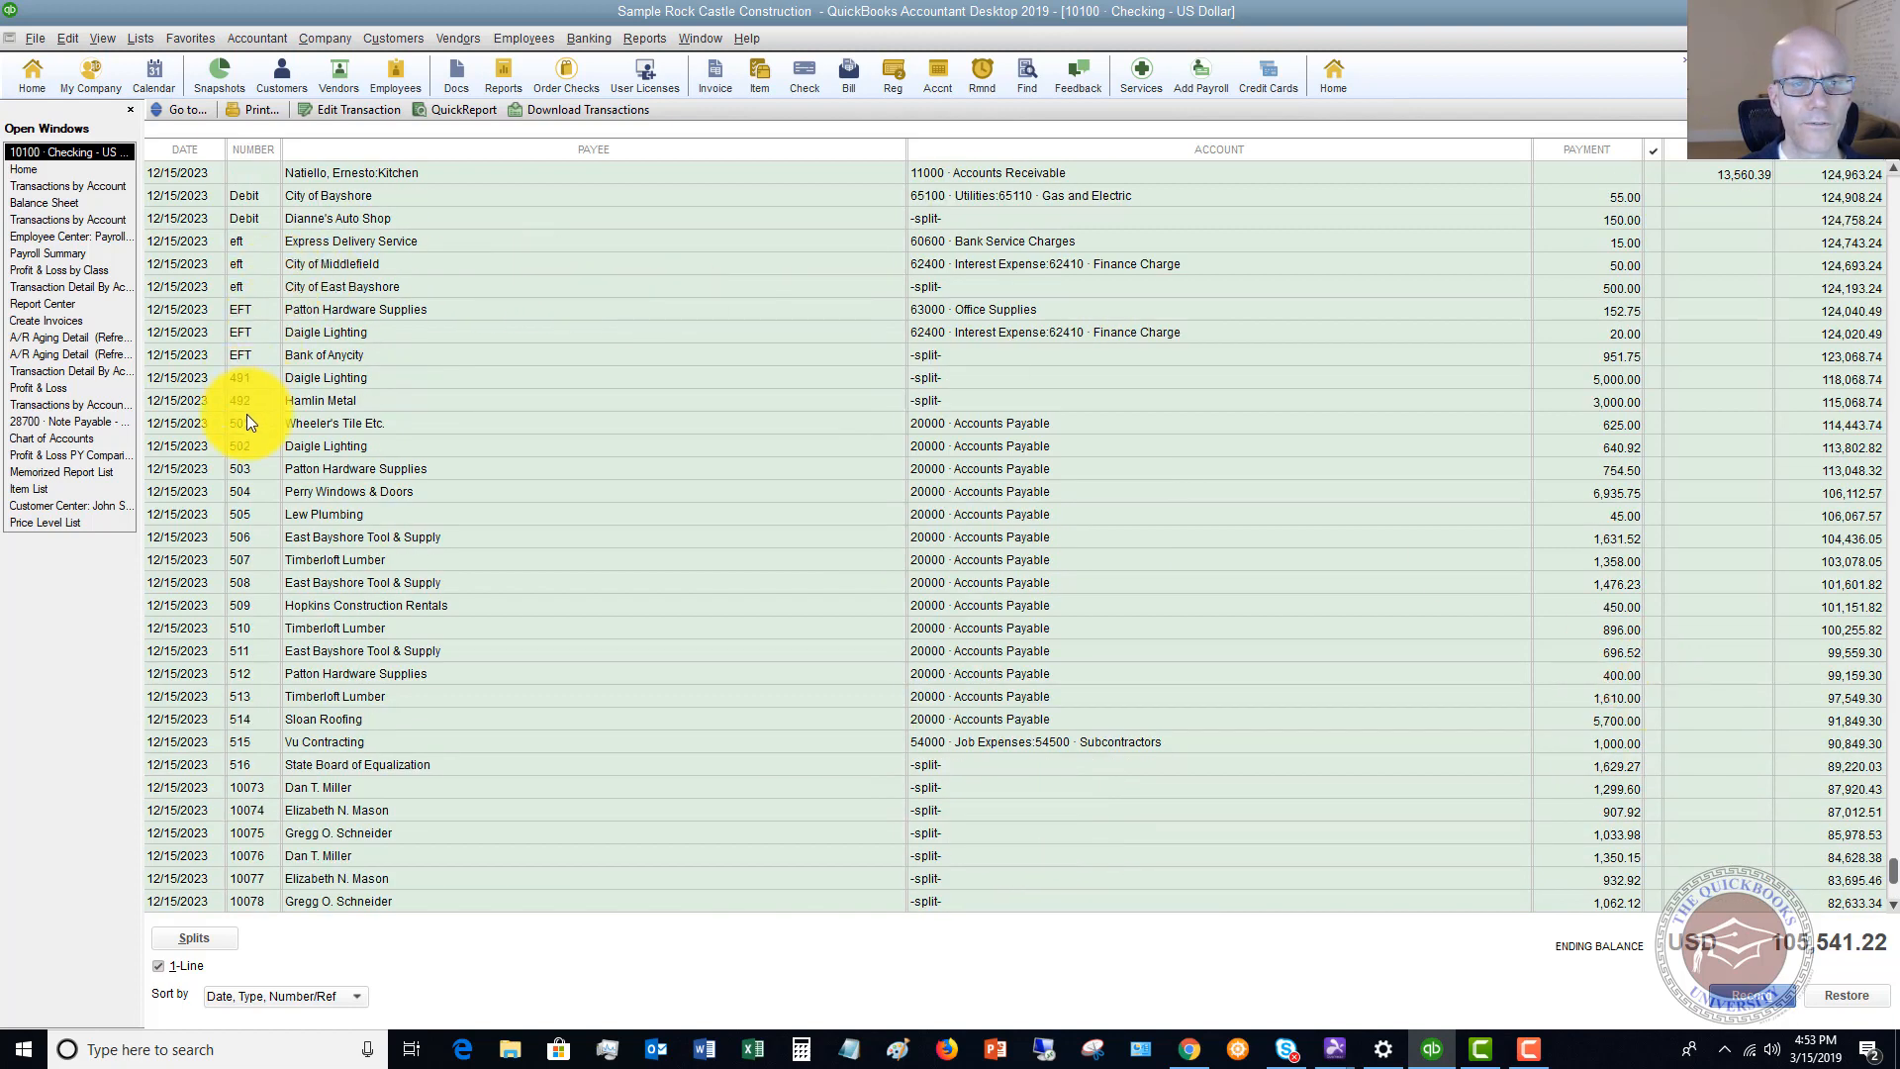
click(1574, 402)
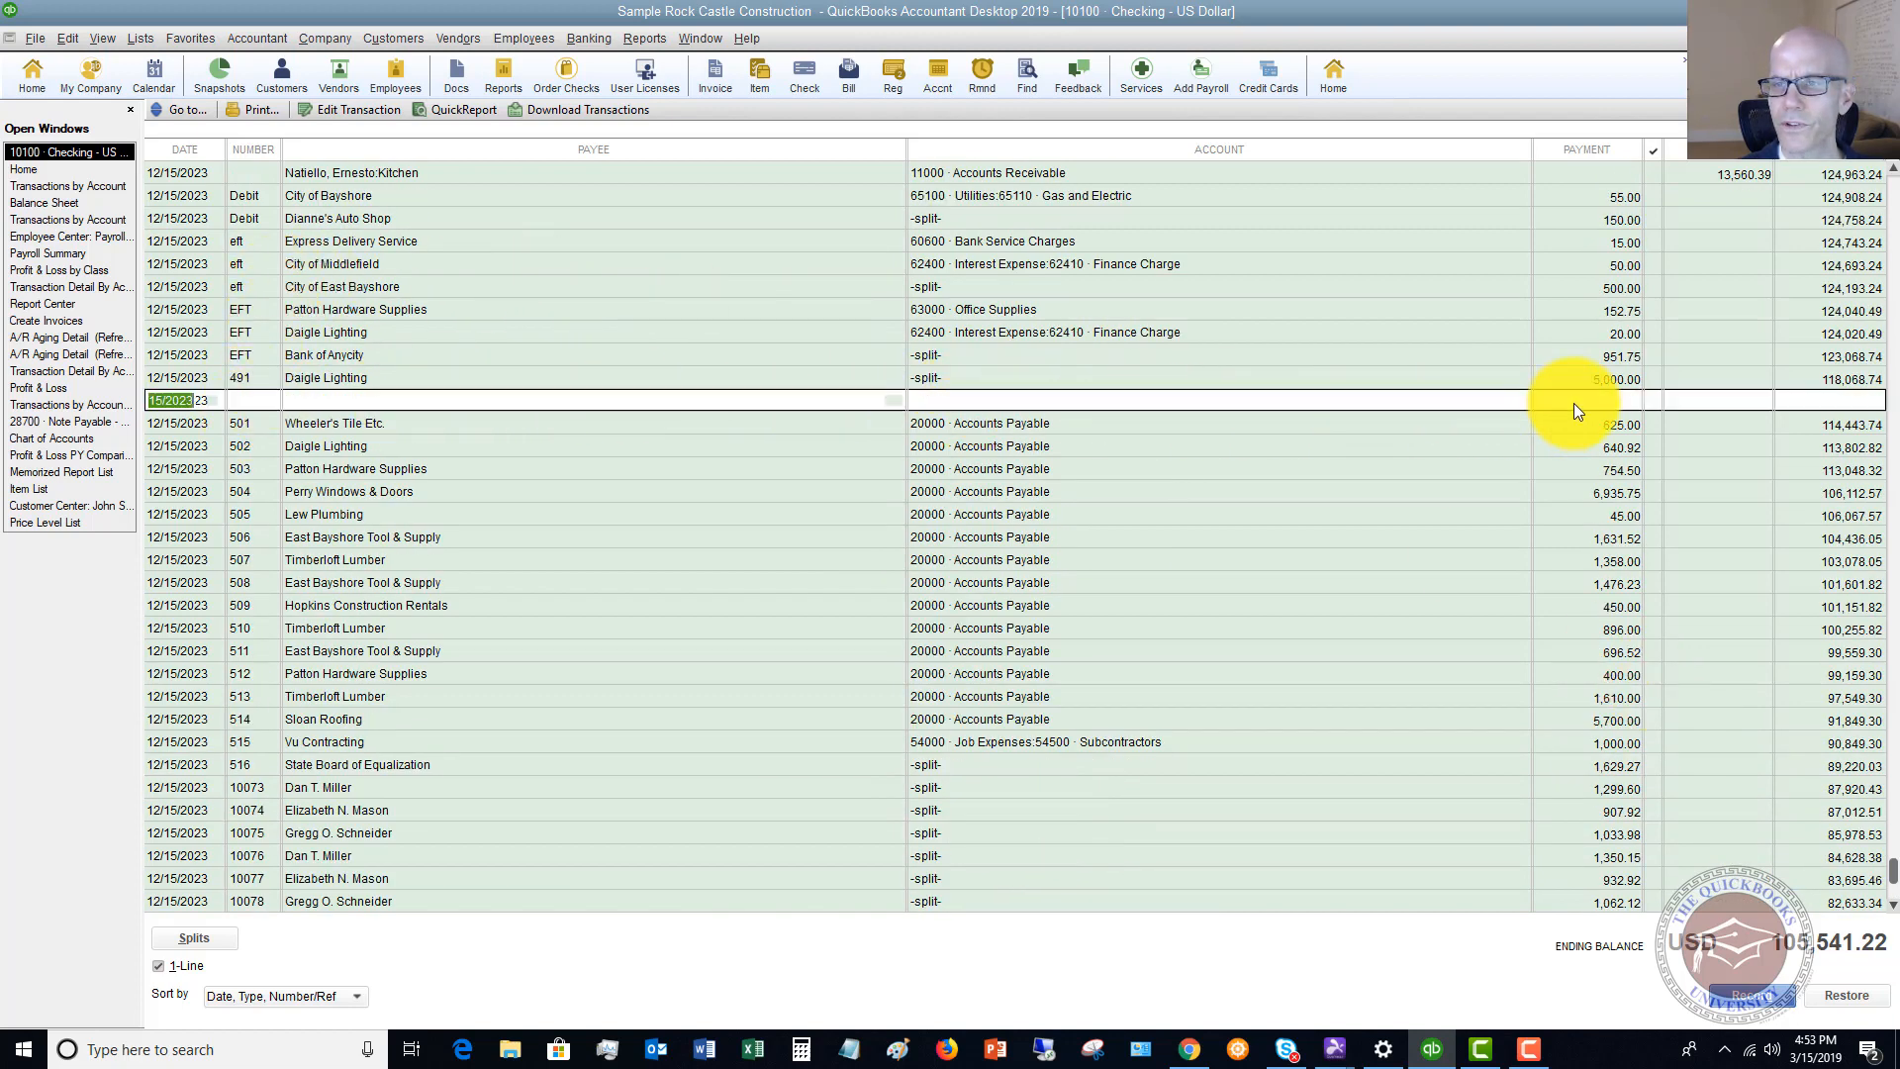